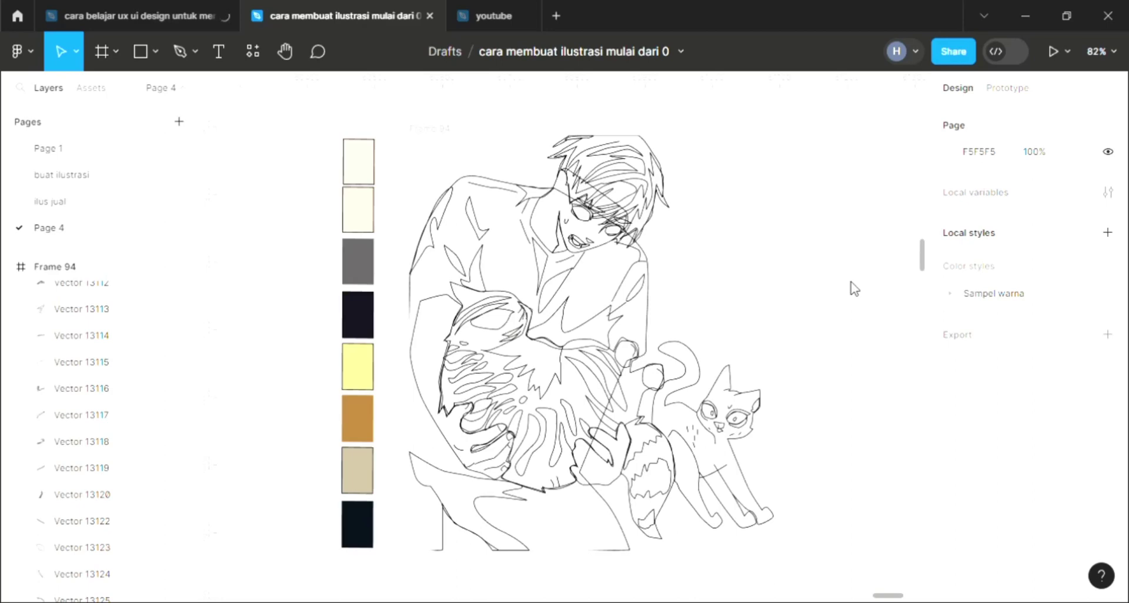
# Fill the top and right-side hair strands with the dark 15121E swatch colour
pyautogui.click(627, 170)
pyautogui.click(1108, 425)
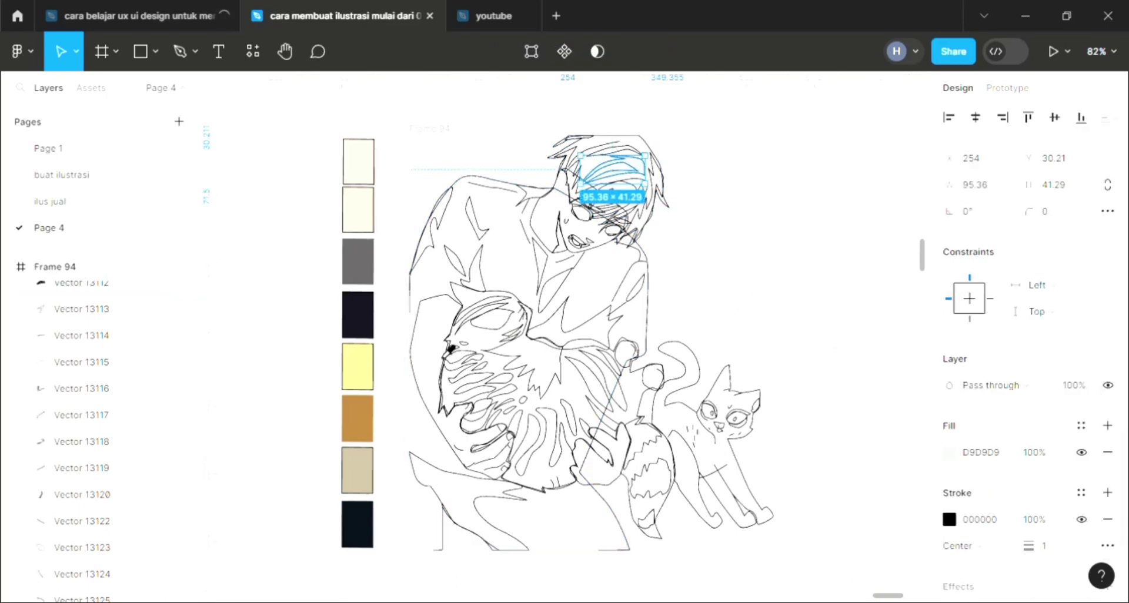
pyautogui.press('i')
pyautogui.click(850, 152)
pyautogui.click(653, 195)
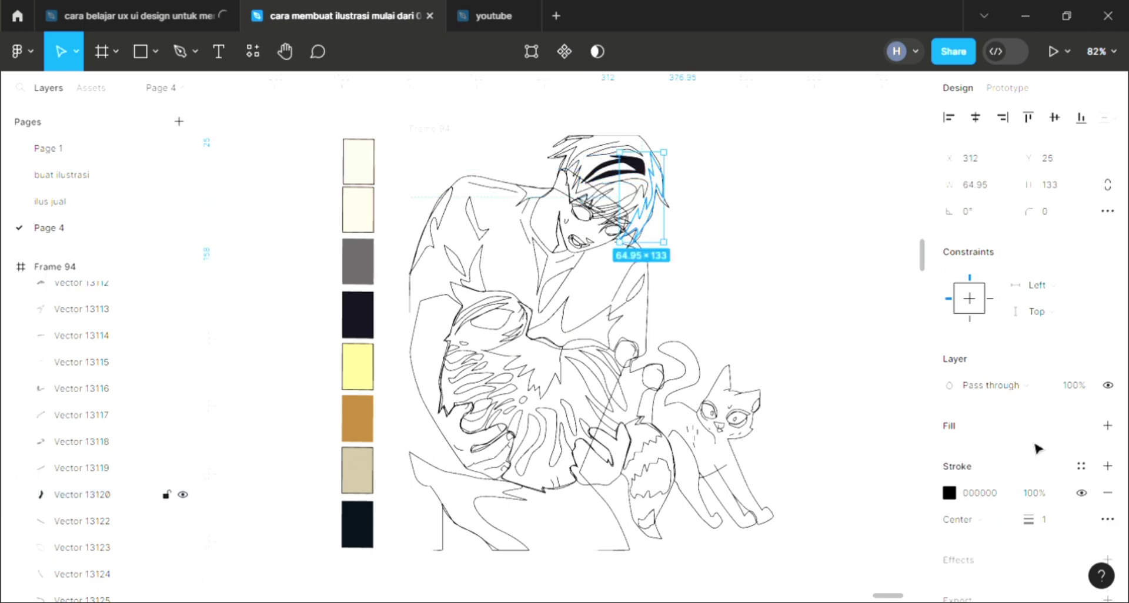
pyautogui.click(1109, 428)
pyautogui.press('i')
pyautogui.click(850, 152)
pyautogui.click(719, 270)
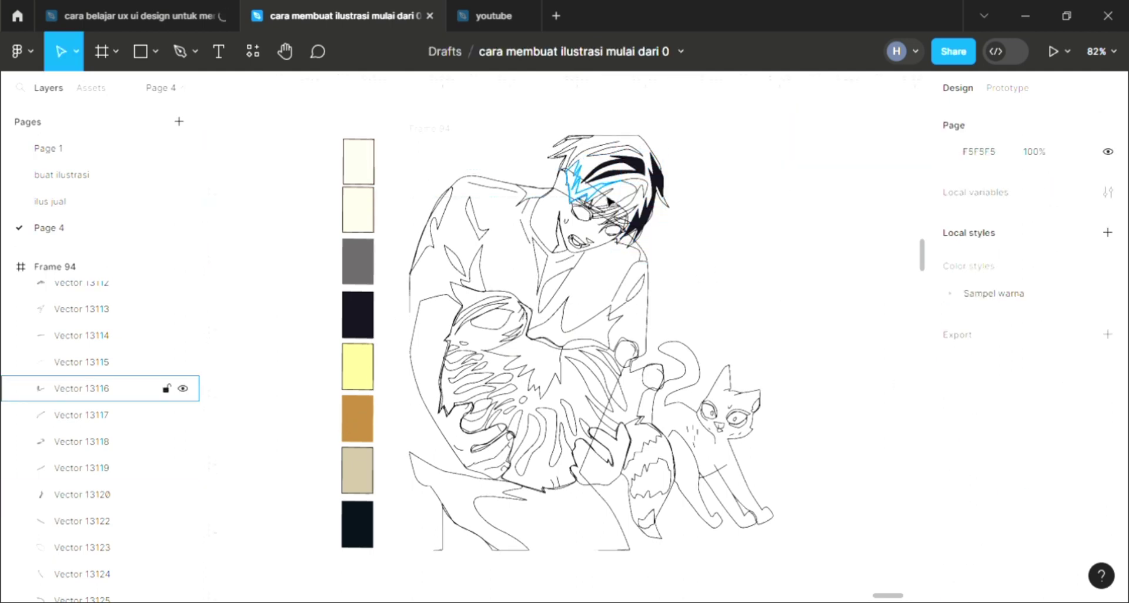
# Fill the hair shape above the eyes with the dark 15121E colour
pyautogui.click(580, 184)
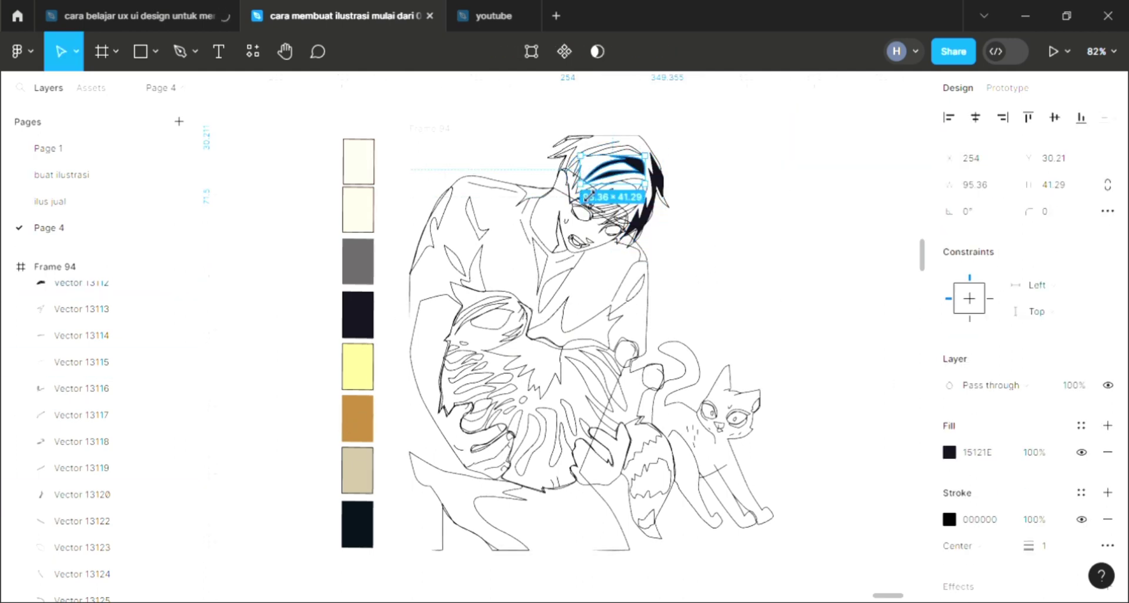
pyautogui.press('Escape')
pyautogui.click(586, 181)
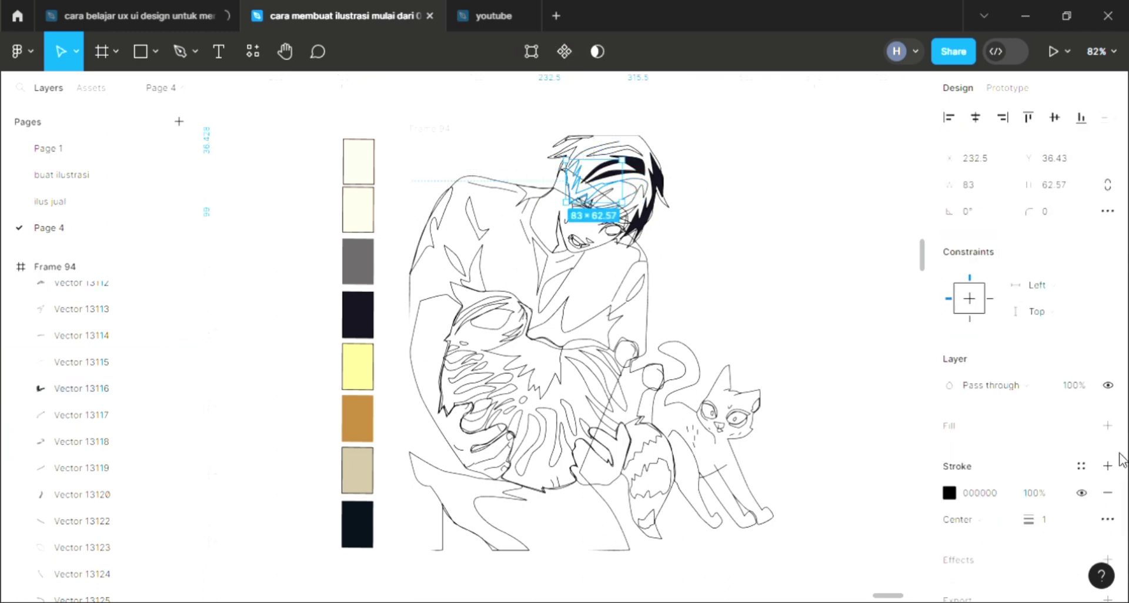
pyautogui.click(1108, 425)
pyautogui.press('i')
pyautogui.press('Escape')
pyautogui.click(716, 285)
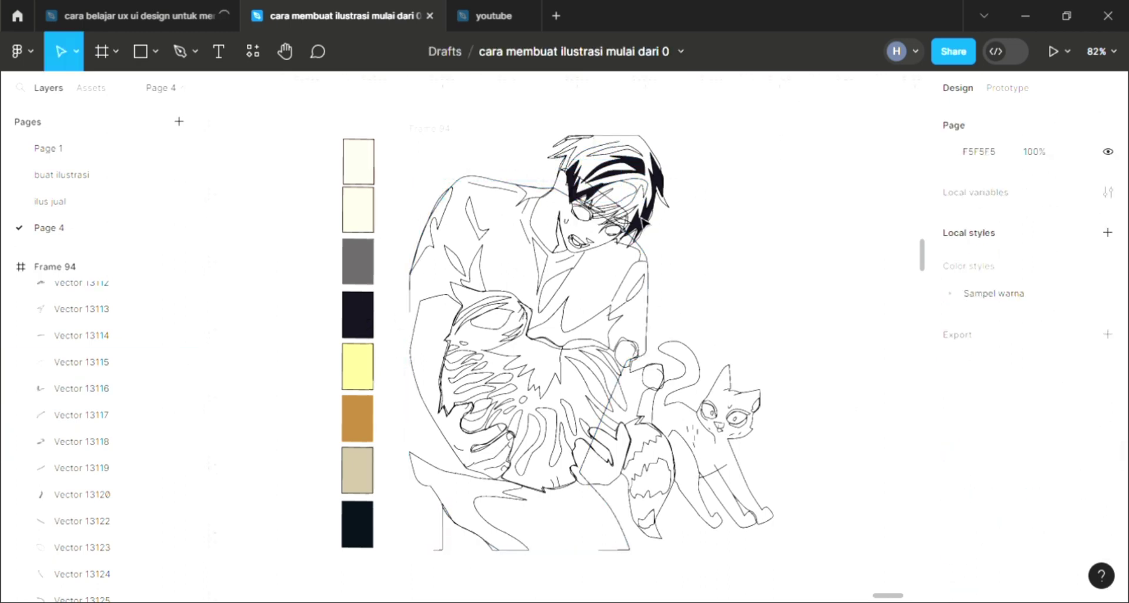
# Fill two more hair strands, including a thin one, with dark 15121E
pyautogui.click(615, 191)
pyautogui.click(1108, 425)
pyautogui.press('i')
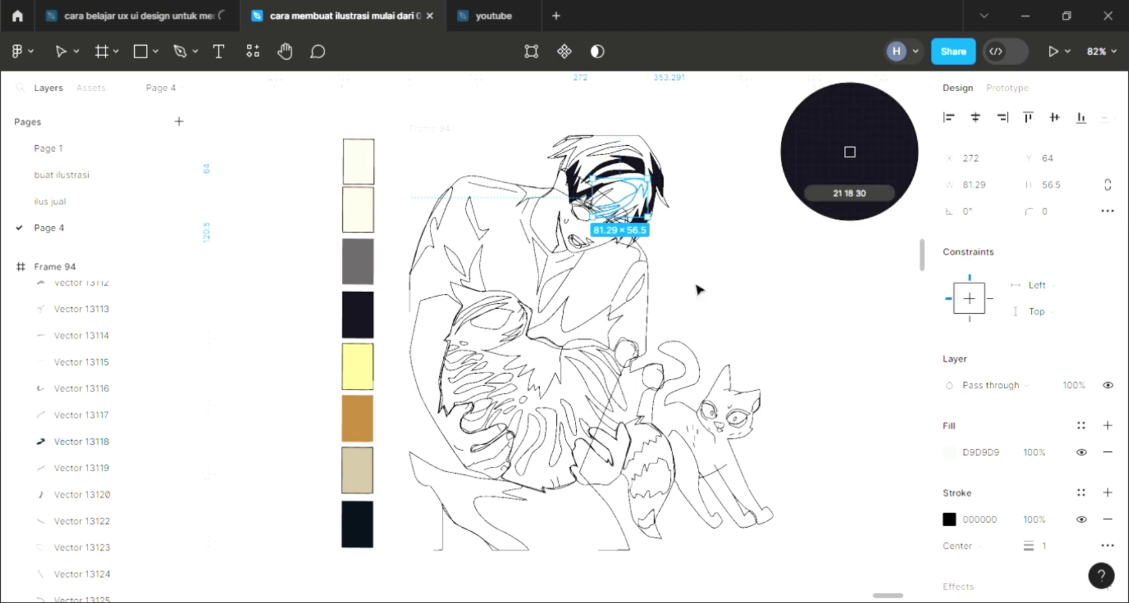
pyautogui.press('Escape')
pyautogui.click(699, 288)
pyautogui.click(612, 158)
pyautogui.click(1108, 426)
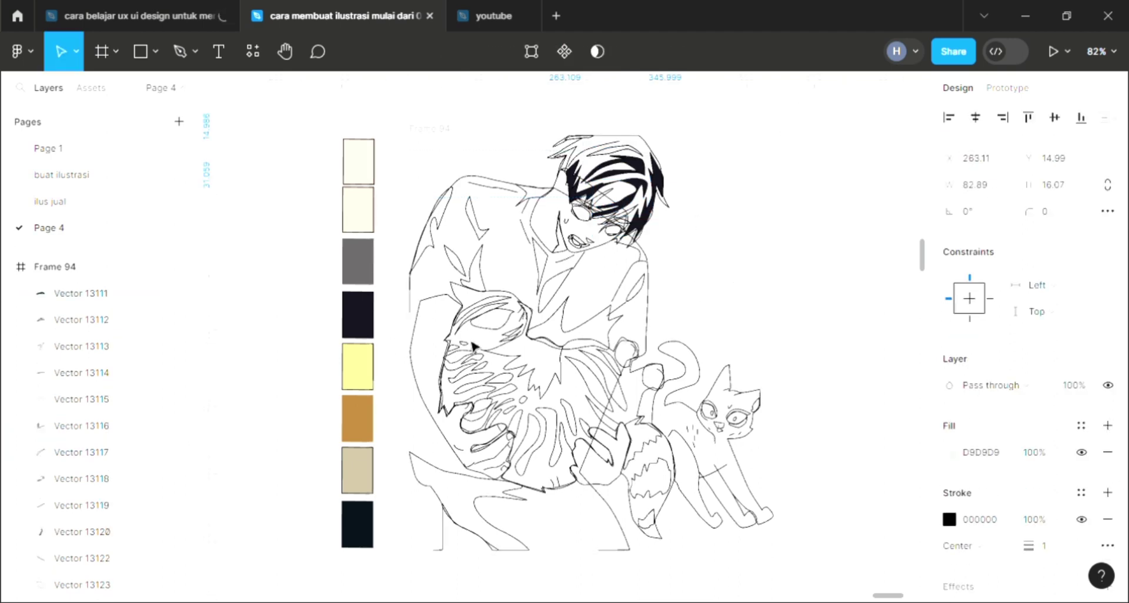
pyautogui.press('i')
pyautogui.press('Escape')
pyautogui.click(748, 224)
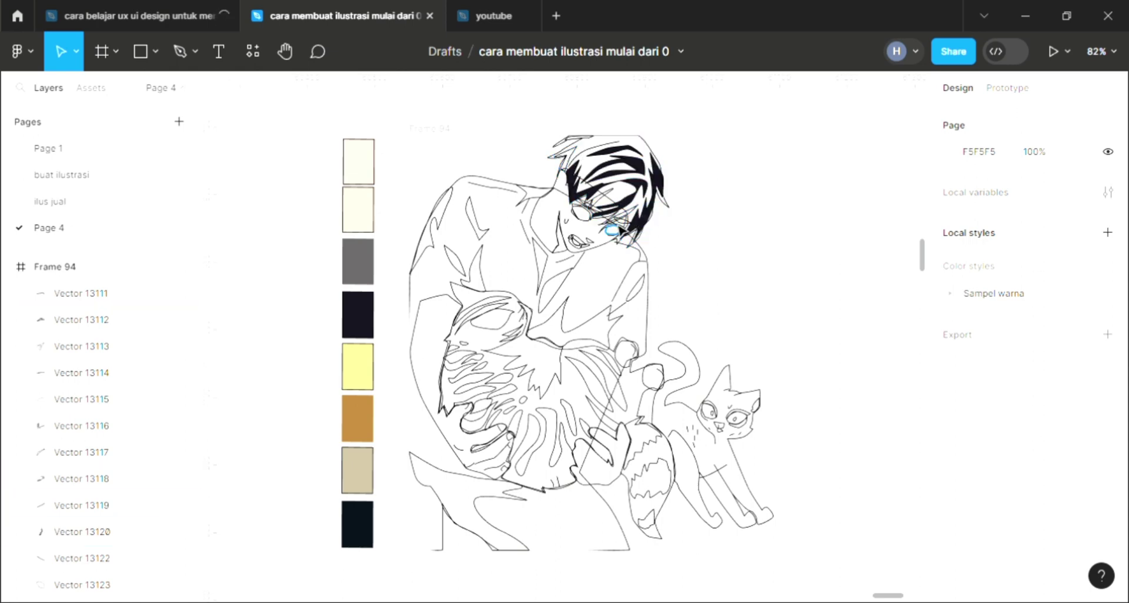
# Fill the strand near the eyes and a top-left strand with the dark colour
pyautogui.scroll(1, 638, 227)
pyautogui.scroll(2, 638, 226)
pyautogui.click(634, 223)
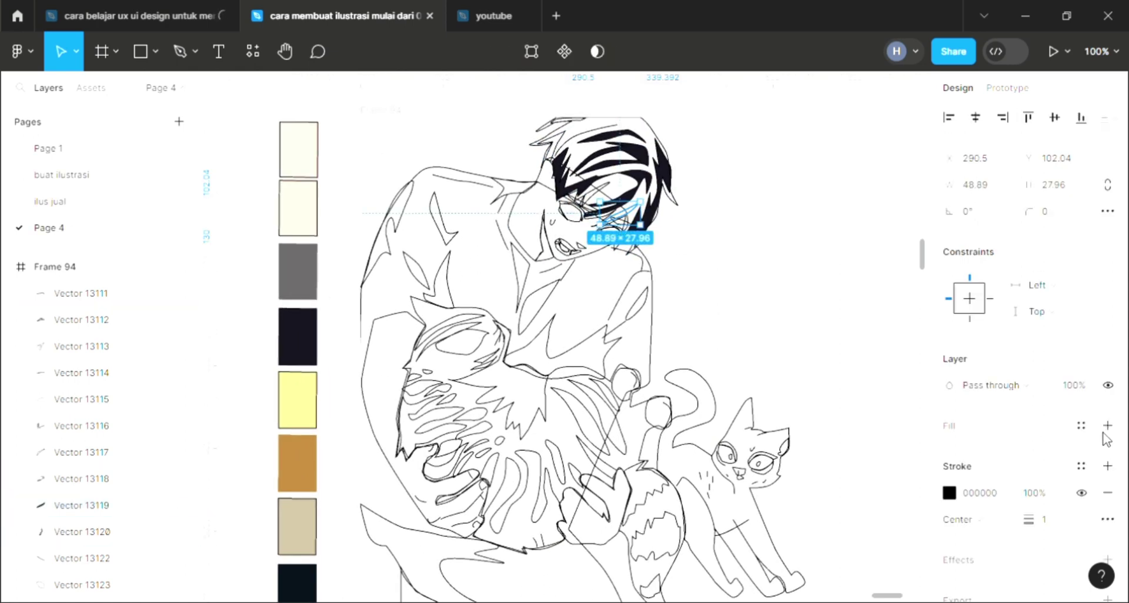
pyautogui.press('i')
pyautogui.click(305, 328)
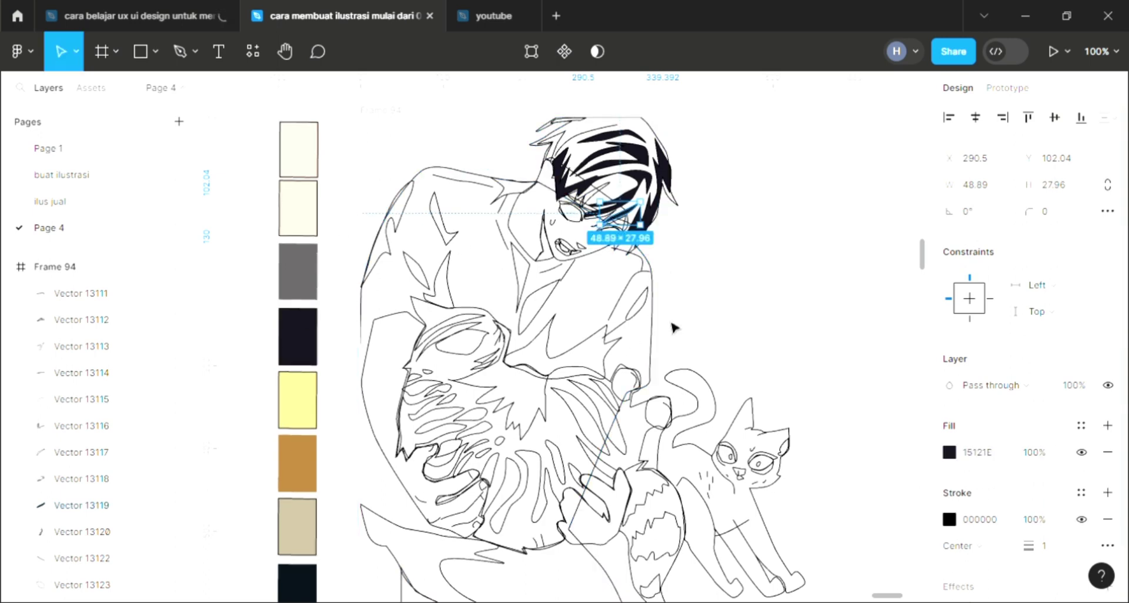
pyautogui.click(711, 239)
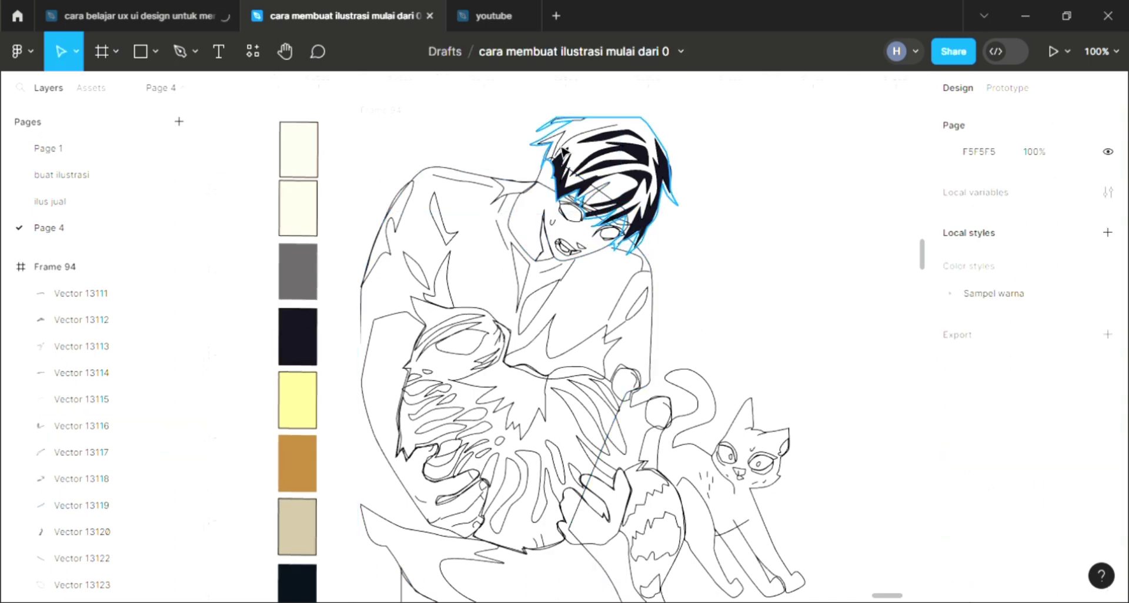
pyautogui.click(82, 346)
pyautogui.press('i')
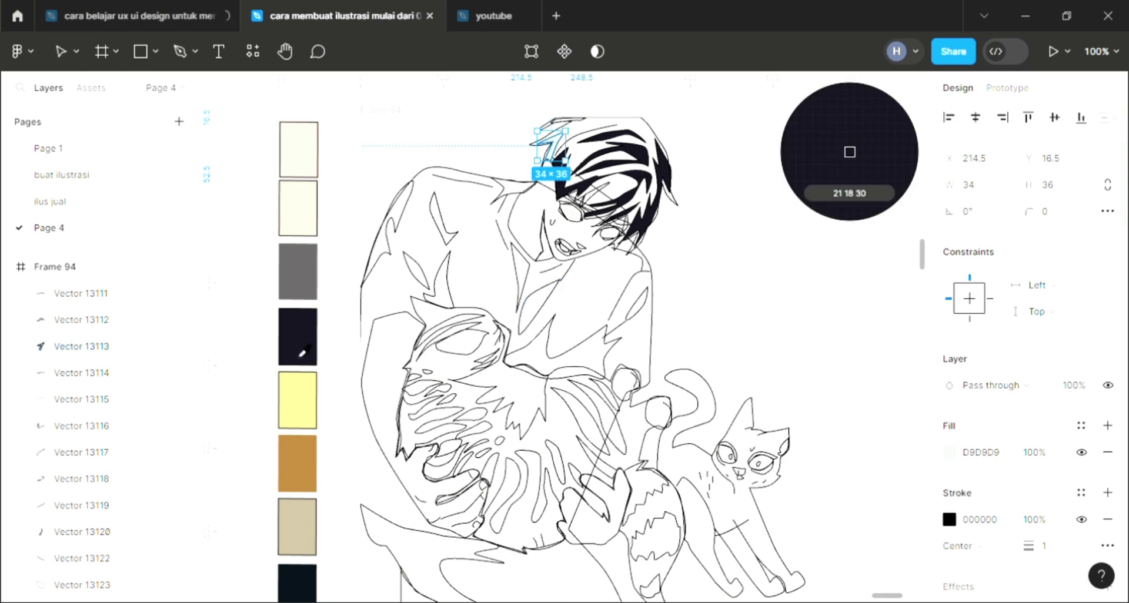
pyautogui.click(678, 180)
pyautogui.press('Escape')
# Fill the hair outline with cream F3E0CD and send it behind the dark strands
pyautogui.hotkey('ctrl', 'z')
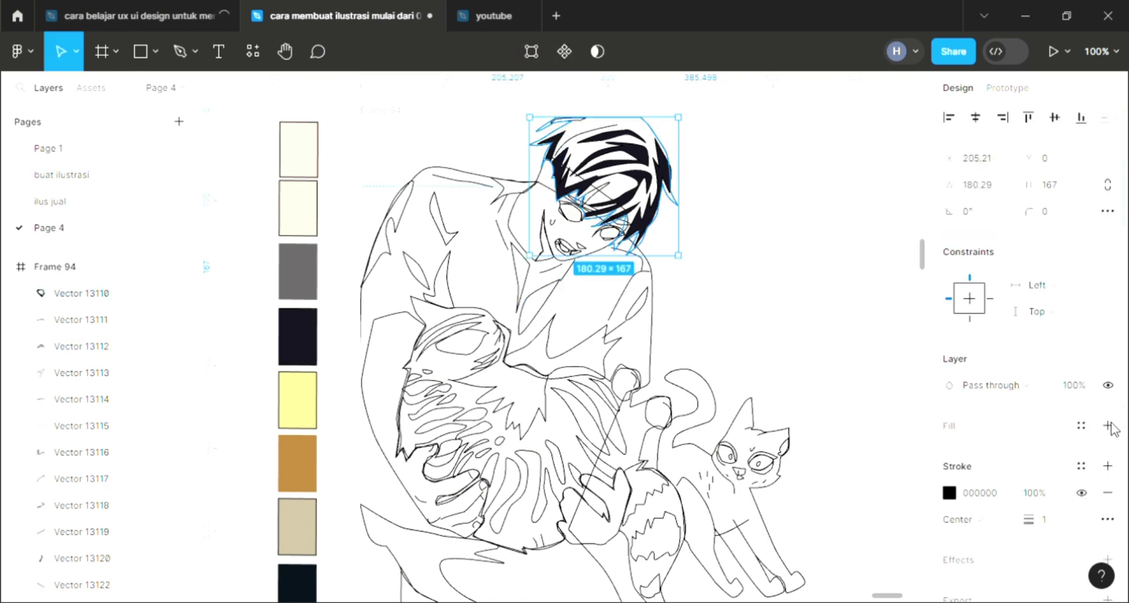
pyautogui.hotkey('ctrl', 'z')
pyautogui.press('i')
pyautogui.click(850, 152)
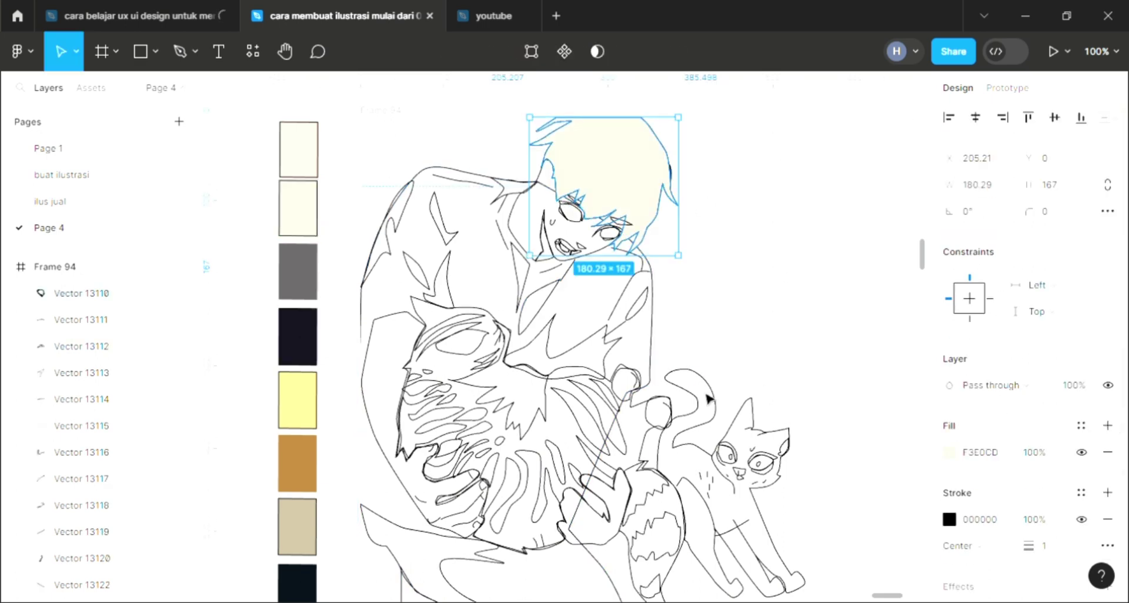
pyautogui.press('[')
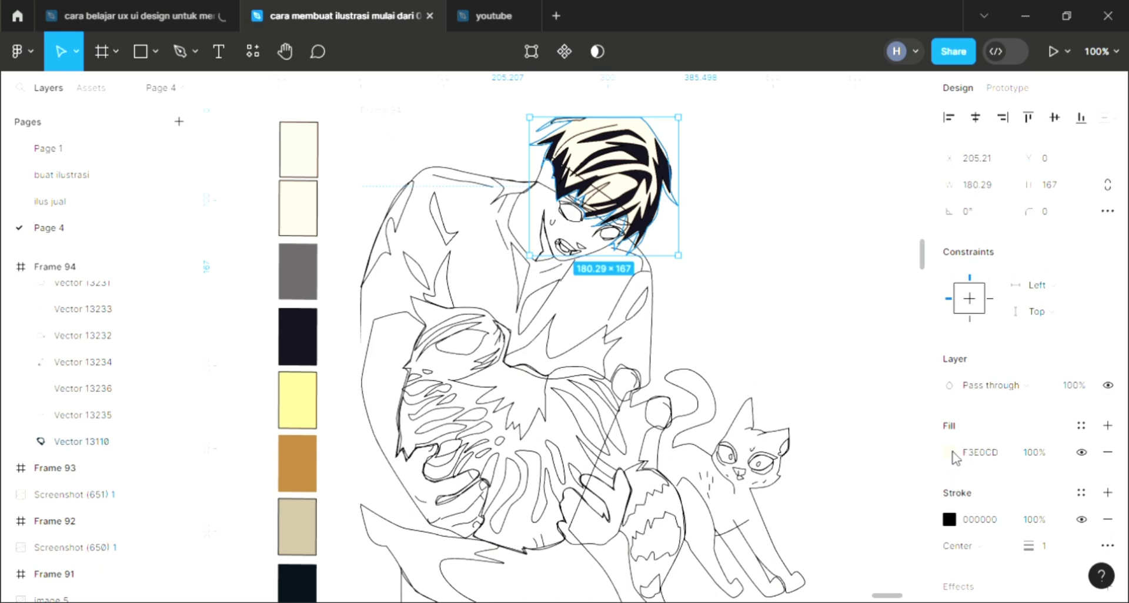
# Retune the hair base fill to soft peach DFBF9F
pyautogui.click(950, 453)
pyautogui.moveTo(796, 189); pyautogui.dragTo(805, 197)
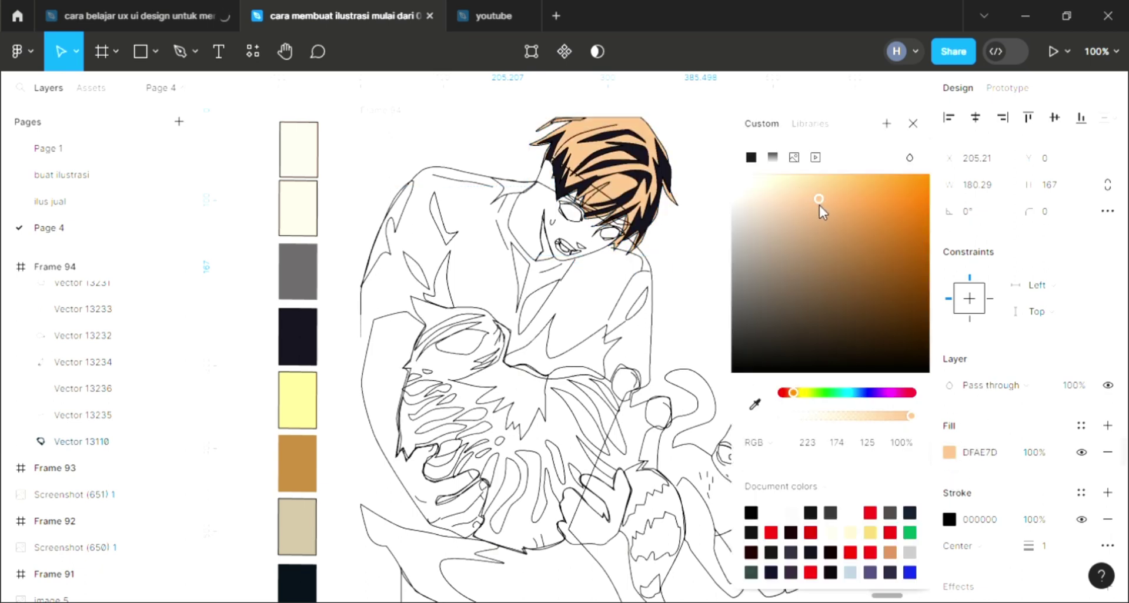
pyautogui.moveTo(812, 247)
pyautogui.mouseDown()
pyautogui.moveTo(813, 228)
pyautogui.moveTo(791, 213)
pyautogui.mouseUp()
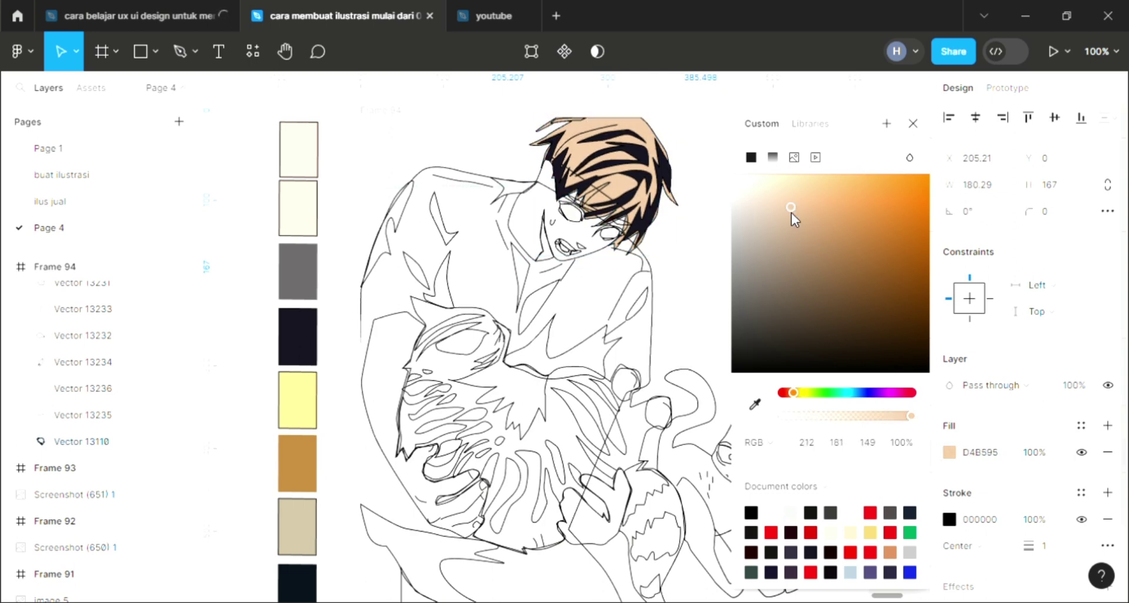
pyautogui.click(913, 124)
pyautogui.click(825, 231)
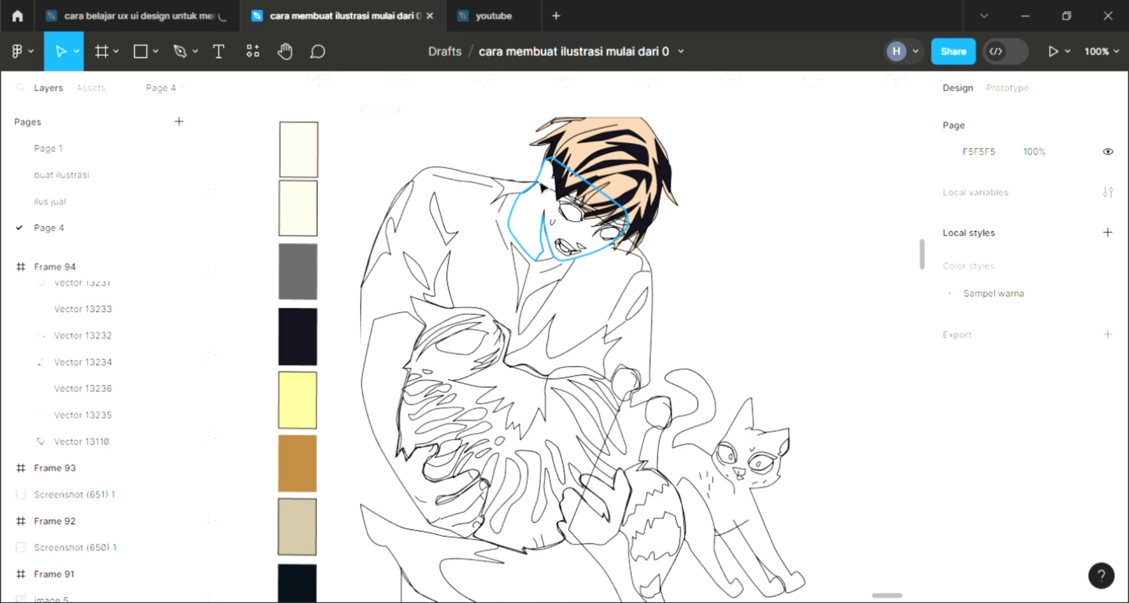
# Try a fill on the face outline, then undo it so the face stays unfilled
pyautogui.click(542, 187)
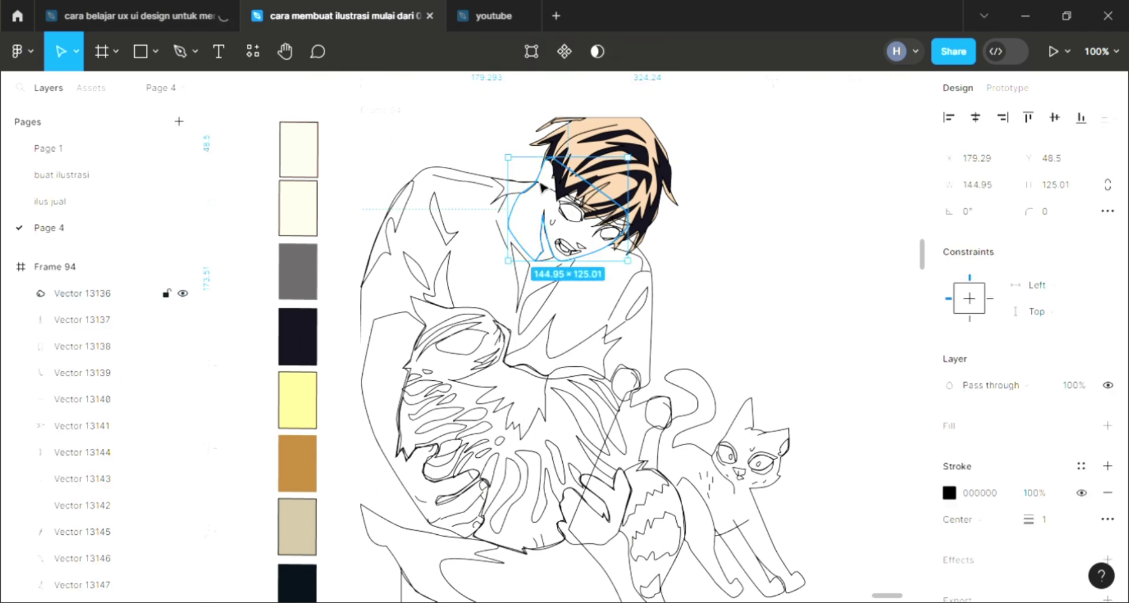
pyautogui.click(1107, 426)
pyautogui.hotkey('ctrl', 'z')
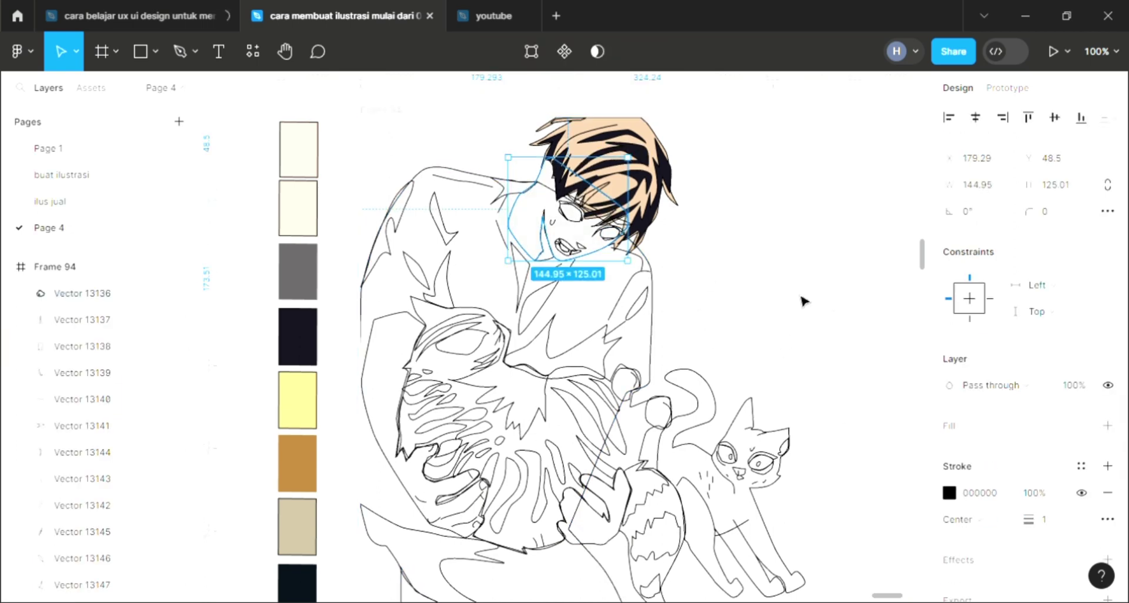
pyautogui.click(804, 301)
pyautogui.scroll(2, 587, 245)
# Fill the small strand over the left eye dark and the shape by the right eye light
pyautogui.scroll(2, 588, 236)
pyautogui.scroll(1, 594, 218)
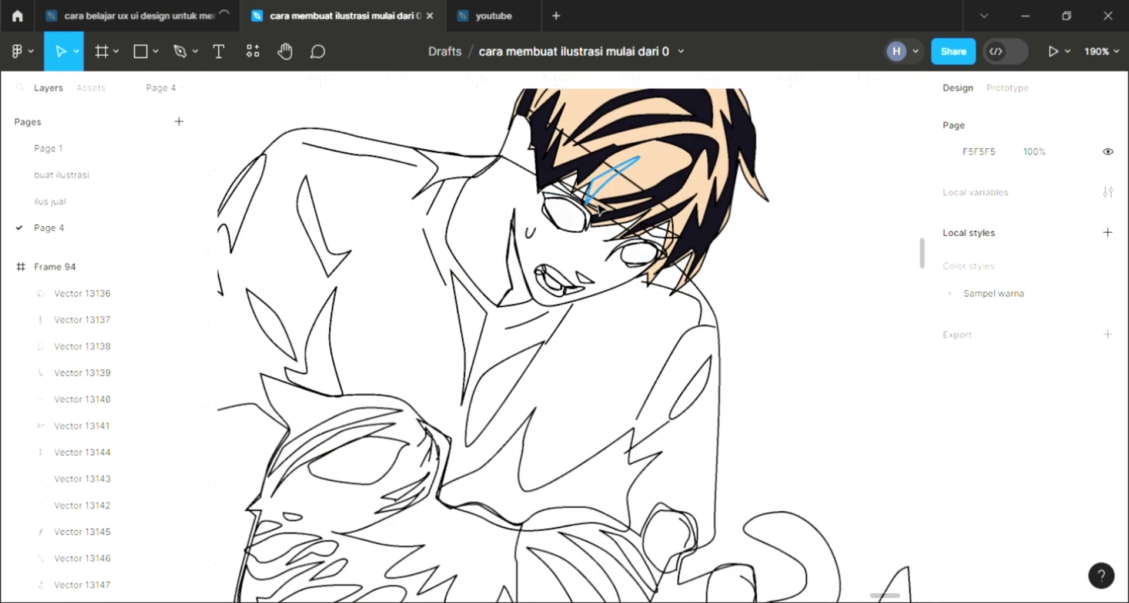
pyautogui.click(600, 209)
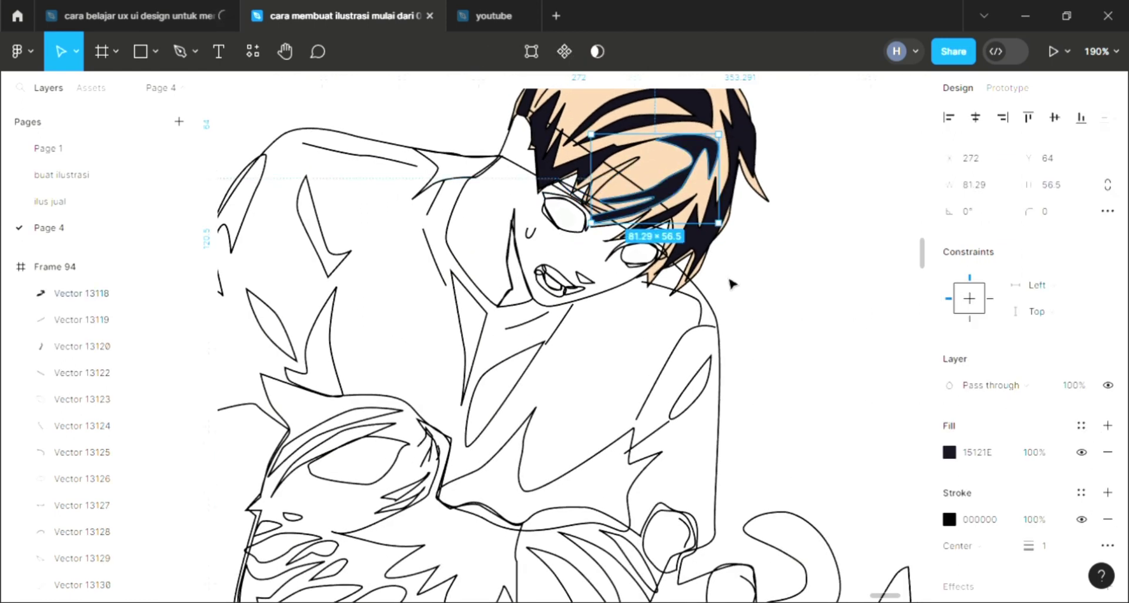
pyautogui.click(82, 373)
pyautogui.click(1108, 426)
pyautogui.press('i')
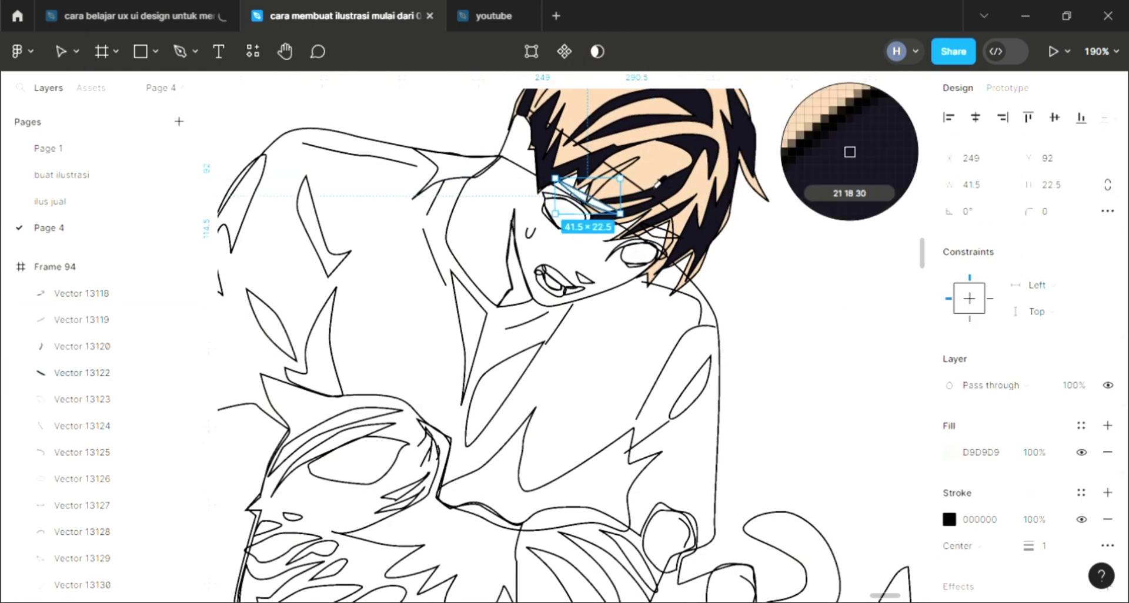
pyautogui.press('Escape')
pyautogui.press('Escape')
pyautogui.click(659, 234)
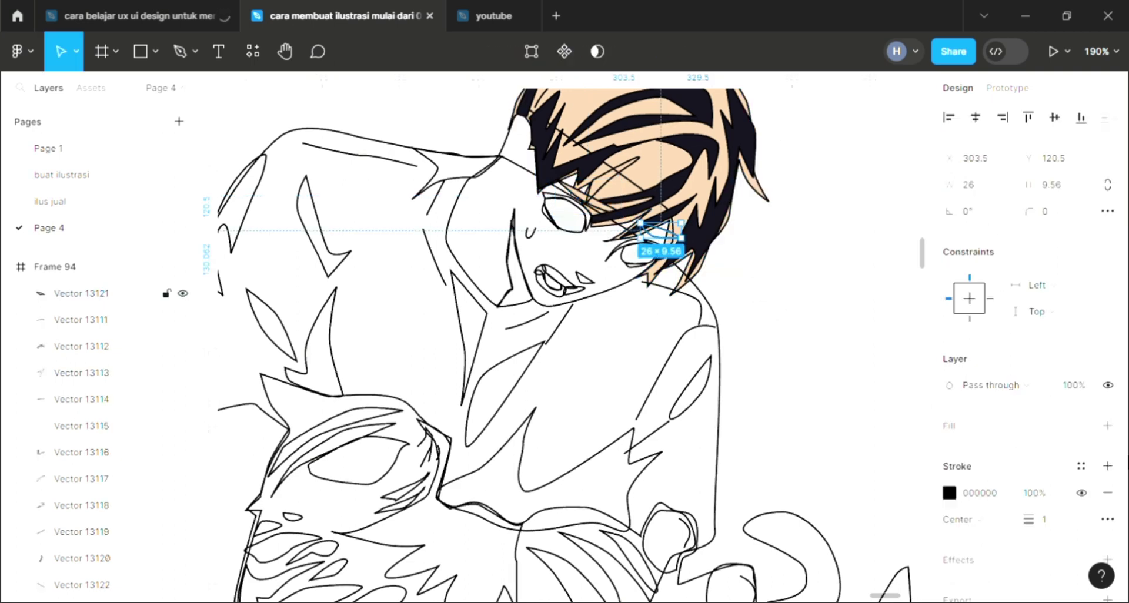
pyautogui.click(1108, 426)
pyautogui.press('i')
pyautogui.click(847, 152)
pyautogui.press('Escape')
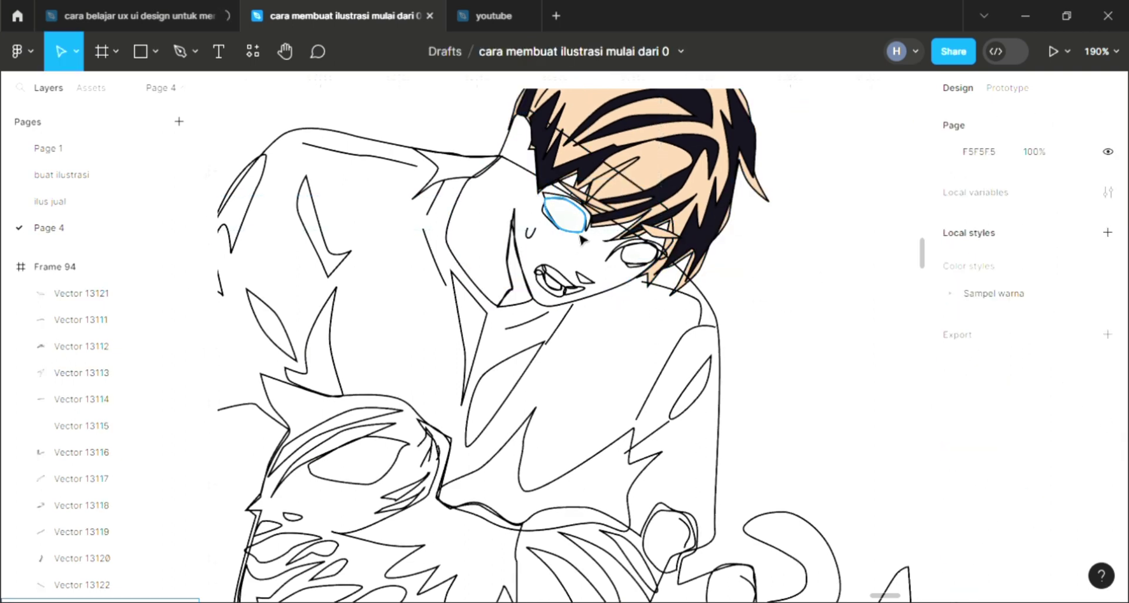
# Fill the left eye white FFFFFF and the right eye with a light colour
pyautogui.click(564, 217)
pyautogui.click(1108, 426)
pyautogui.press('i')
pyautogui.click(650, 331)
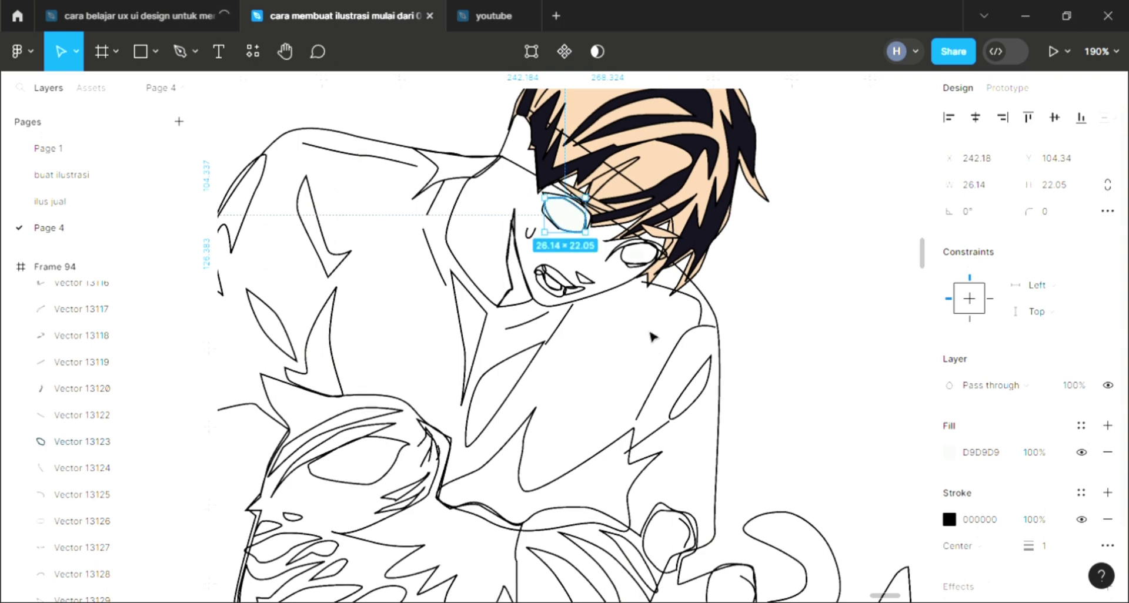
pyautogui.press('Escape')
pyautogui.click(628, 262)
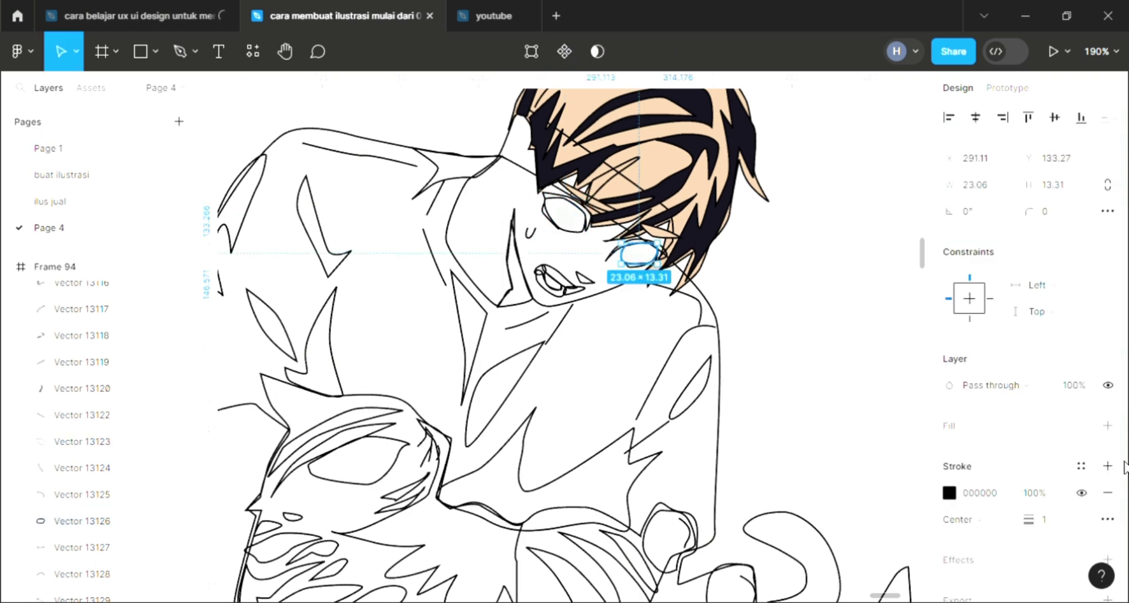
pyautogui.click(1107, 426)
pyautogui.press('i')
pyautogui.click(847, 152)
pyautogui.press('Escape')
# Draw an ellipse pupil on the right eye and colour it black
pyautogui.press('o')
pyautogui.moveTo(556, 208); pyautogui.dragTo(647, 261)
pyautogui.press('i')
pyautogui.click(850, 152)
pyautogui.press('o')
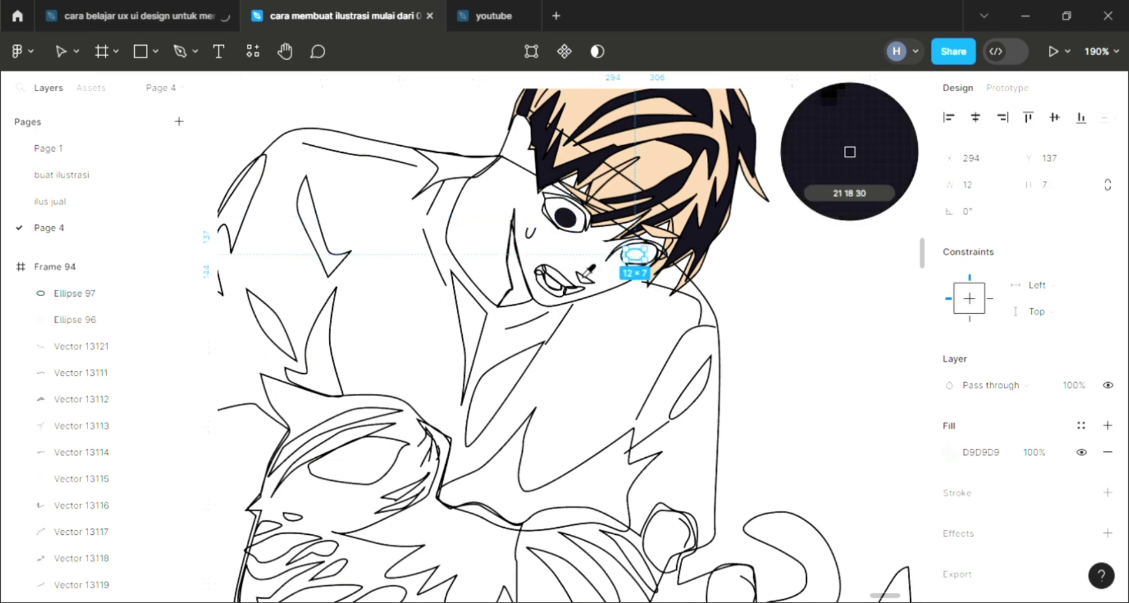
pyautogui.click(850, 151)
pyautogui.press('Escape')
# Fill the right eye shape and a small hair strand over the eye with the dark colour
pyautogui.click(612, 260)
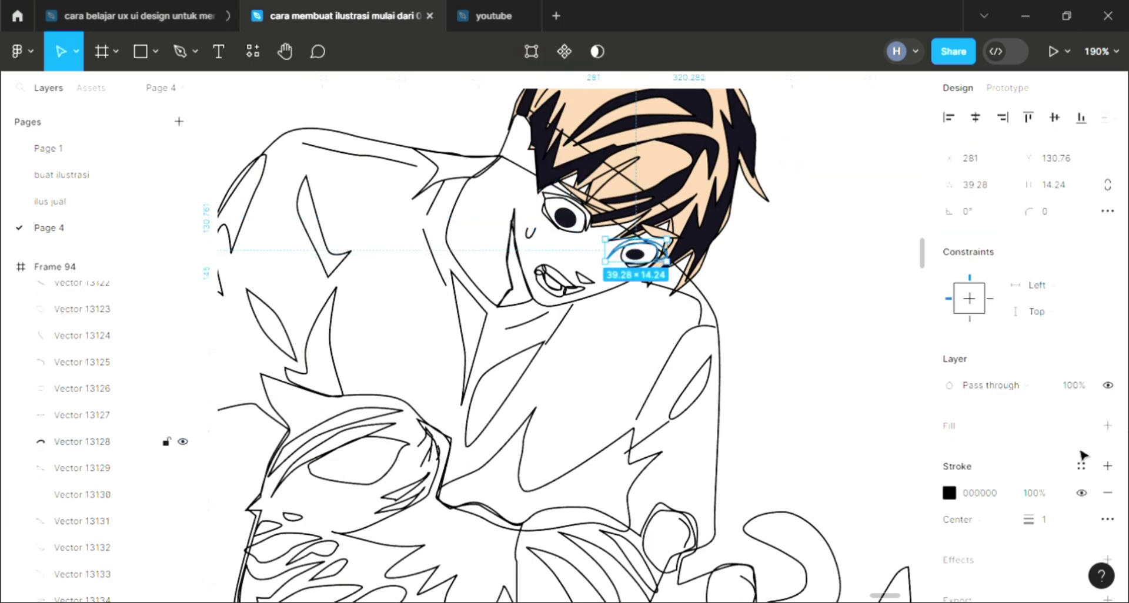
pyautogui.click(1108, 426)
pyautogui.press('i')
pyautogui.click(849, 152)
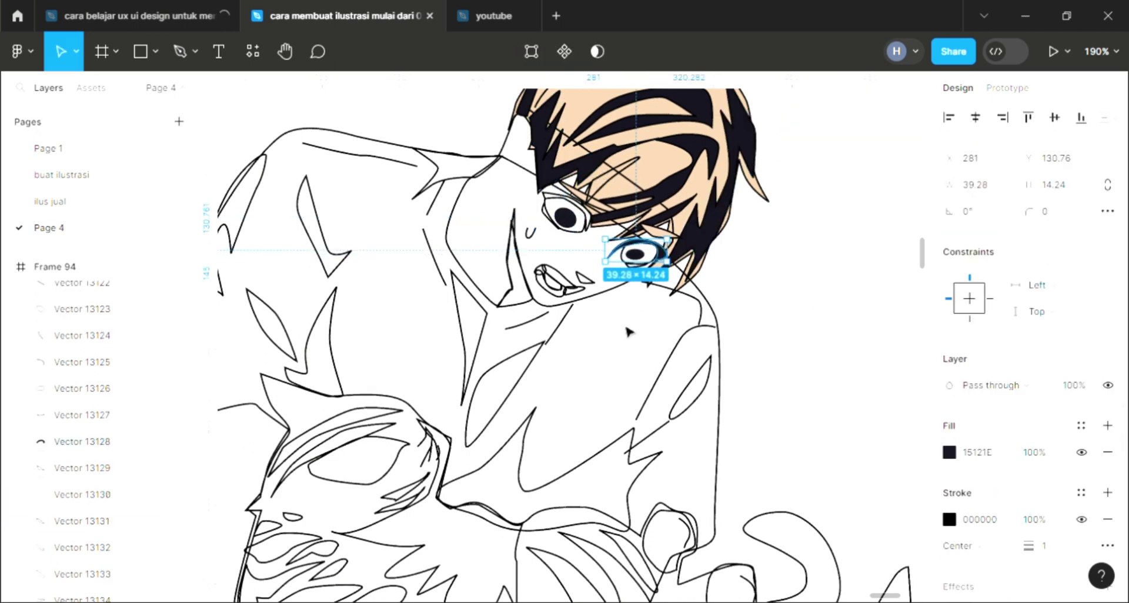
pyautogui.press('Escape')
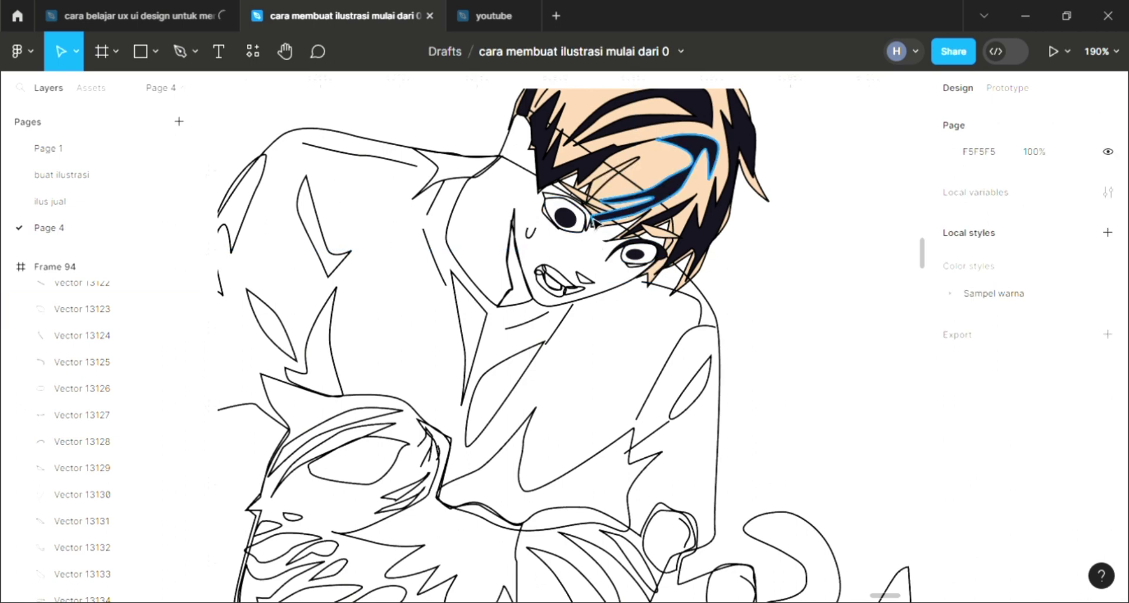
pyautogui.click(611, 148)
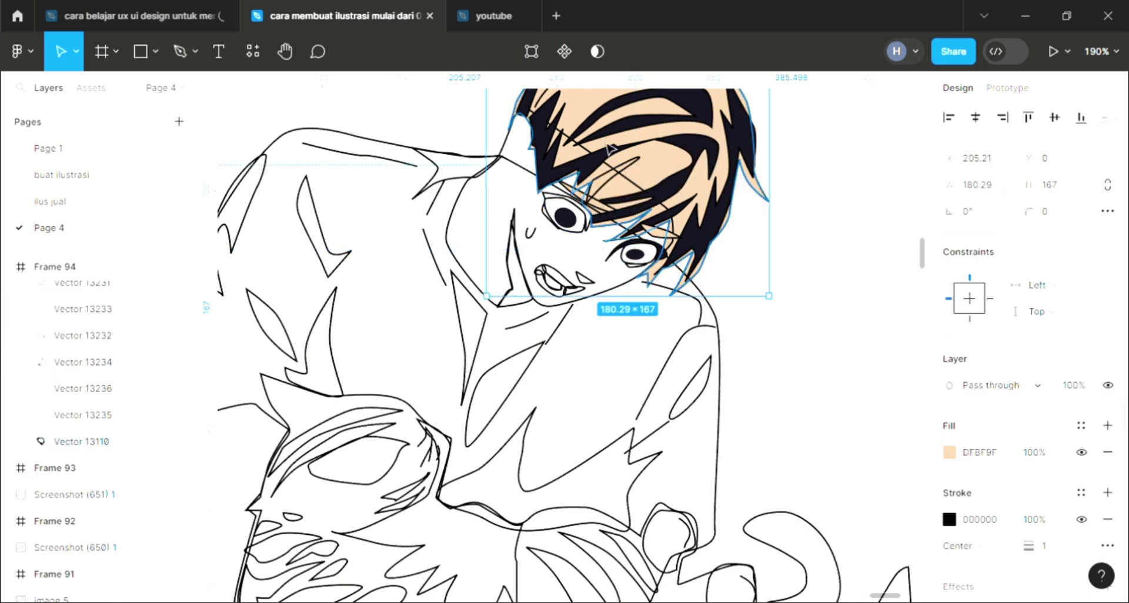
pyautogui.click(612, 191)
pyautogui.click(1108, 426)
pyautogui.press('i')
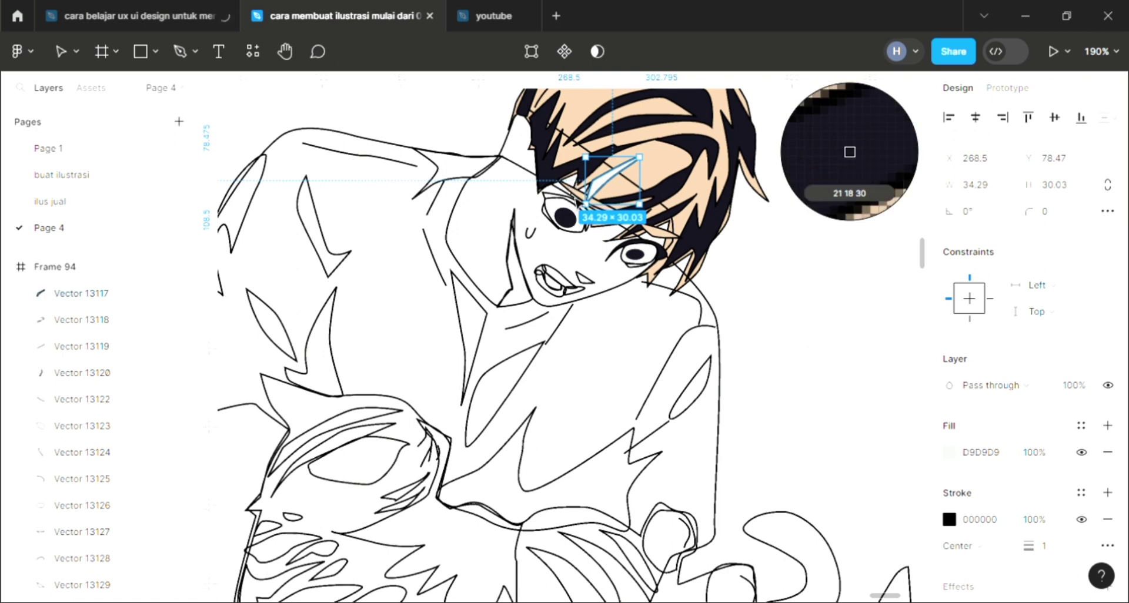
pyautogui.click(850, 151)
pyautogui.press('Escape')
# Fill the left eyelid and the small line under the right eye with the dark colour
pyautogui.click(560, 204)
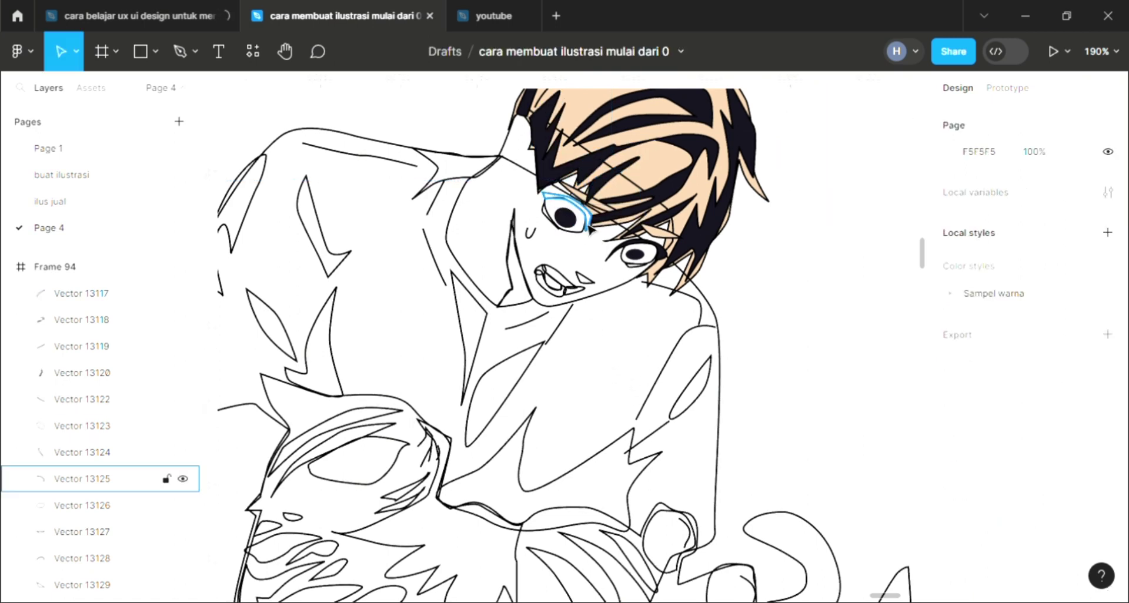
pyautogui.click(1107, 429)
pyautogui.press('i')
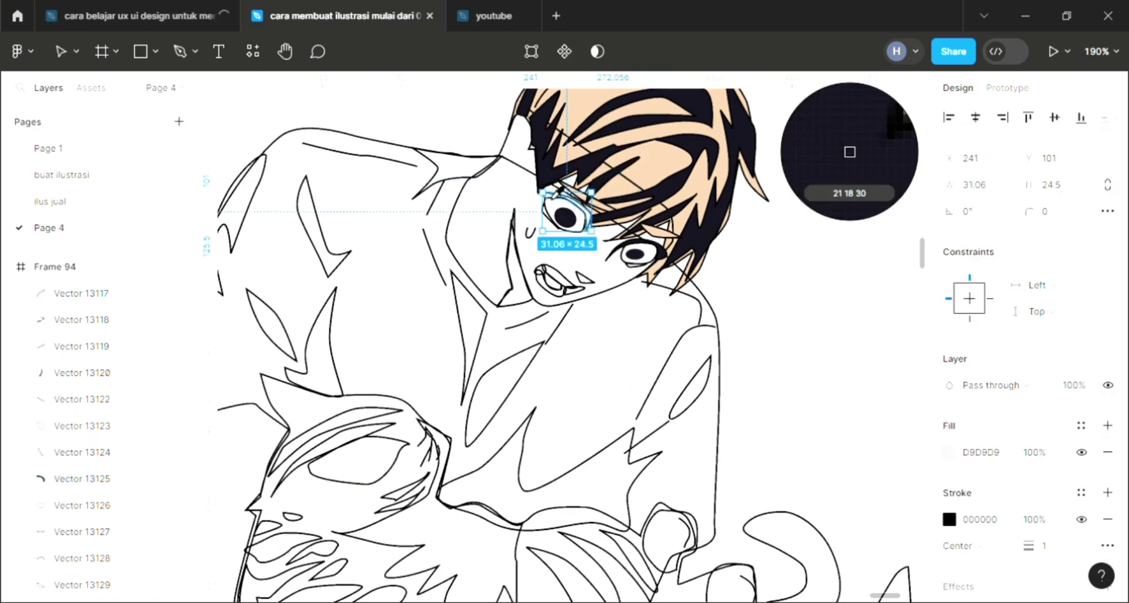
pyautogui.click(847, 152)
pyautogui.press('Escape')
pyautogui.click(637, 266)
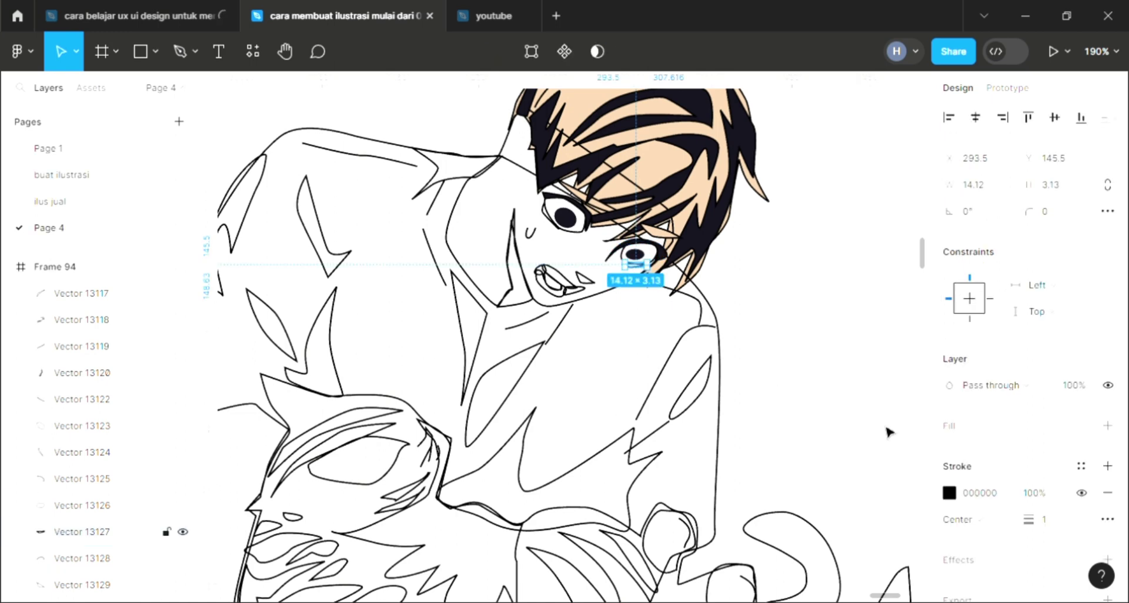
pyautogui.click(1108, 425)
pyautogui.press('i')
pyautogui.click(847, 151)
pyautogui.click(558, 229)
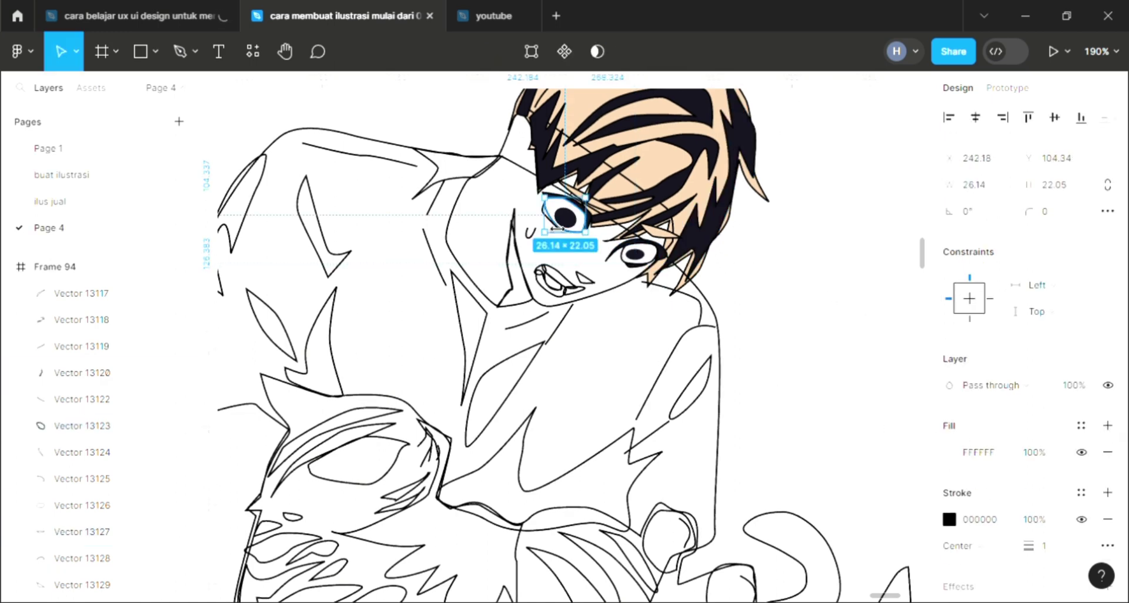
pyautogui.click(595, 283)
# Add fills to the small shape beside the left eye and to the nose
pyautogui.scroll(3, 564, 230)
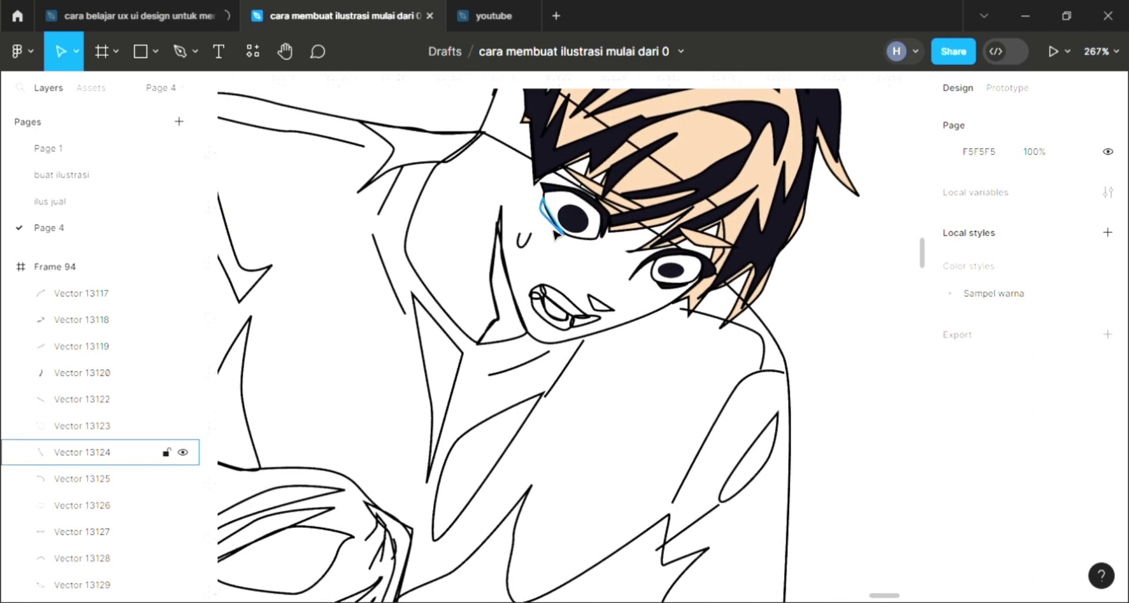
pyautogui.click(556, 235)
pyautogui.click(1108, 426)
pyautogui.press('i')
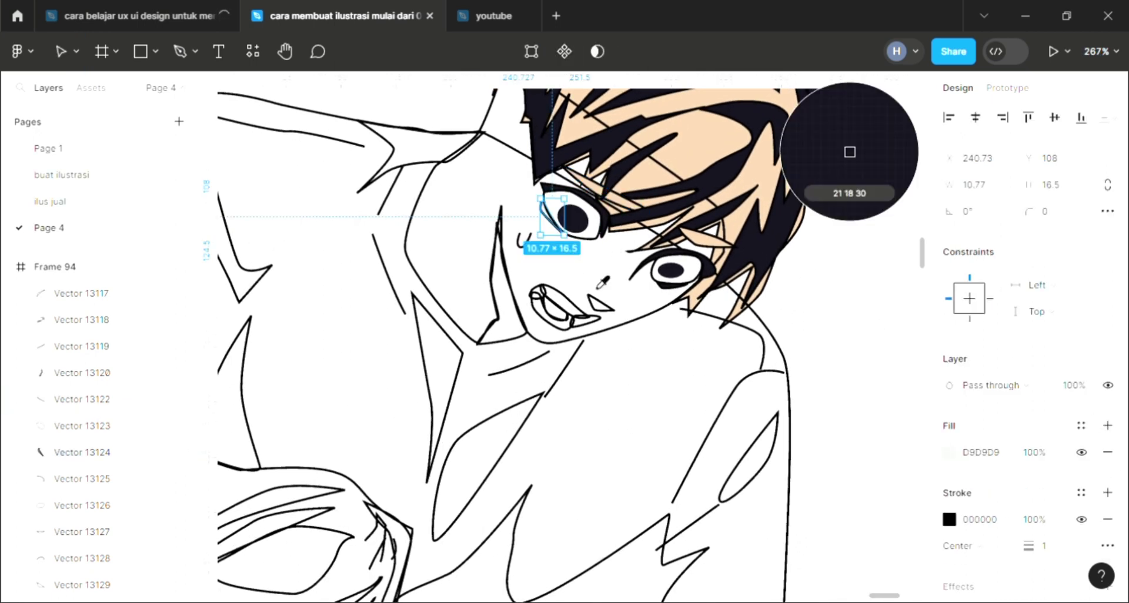
pyautogui.press('Escape')
pyautogui.click(600, 303)
pyautogui.click(1108, 425)
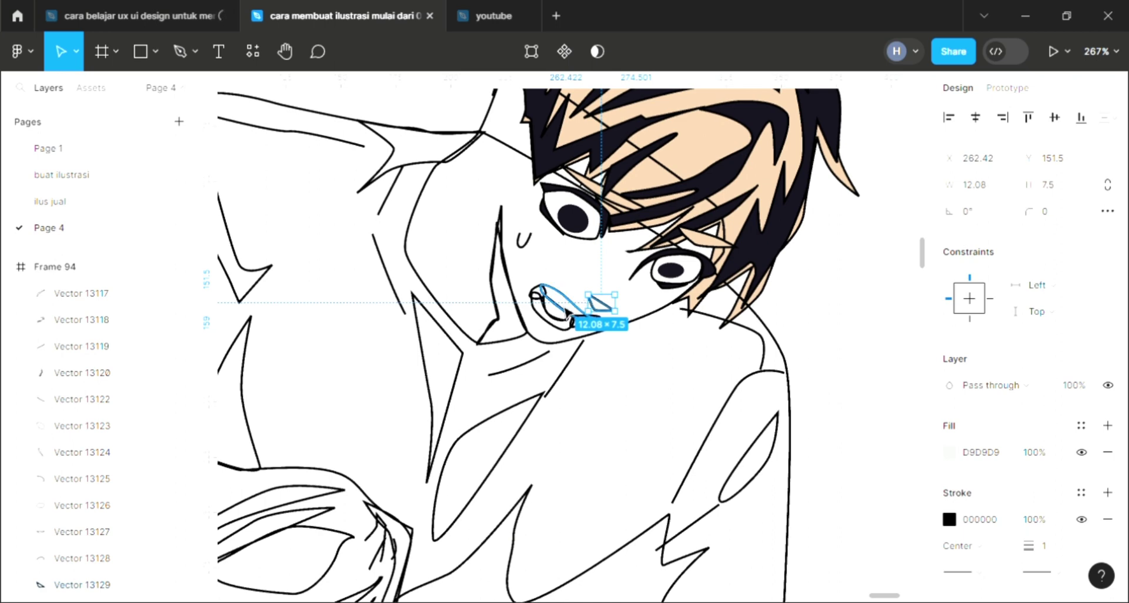
# Fill the teeth and the small lower tooth, and darken the mouth corner
pyautogui.click(568, 300)
pyautogui.click(1108, 426)
pyautogui.press('i')
pyautogui.press('Escape')
pyautogui.press('Escape')
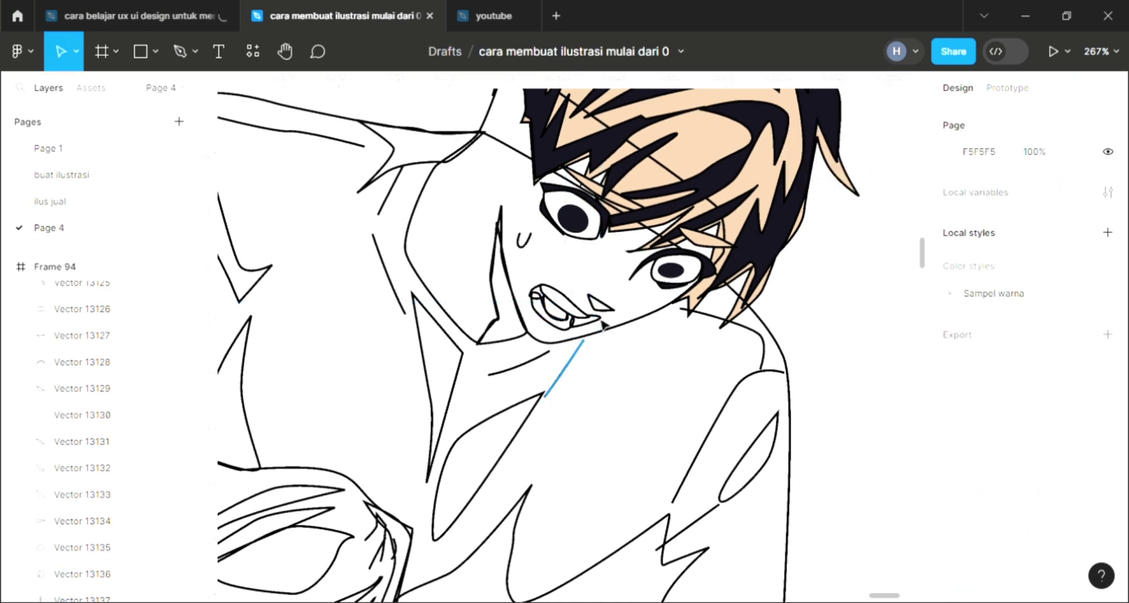
pyautogui.click(582, 321)
pyautogui.click(1108, 425)
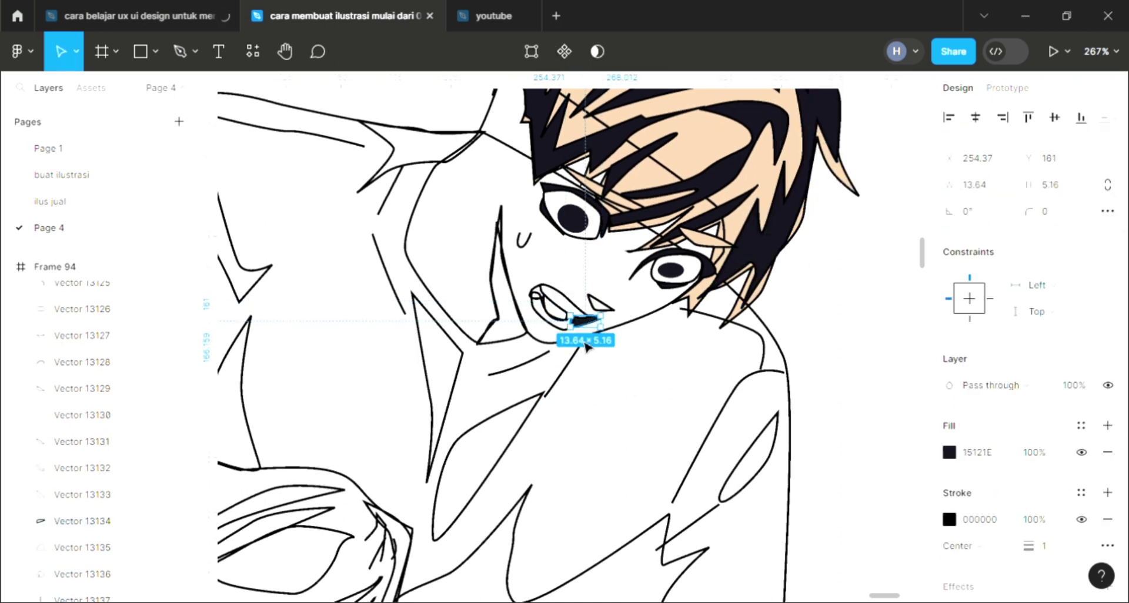
pyautogui.press('Escape')
pyautogui.click(82, 548)
pyautogui.click(1108, 425)
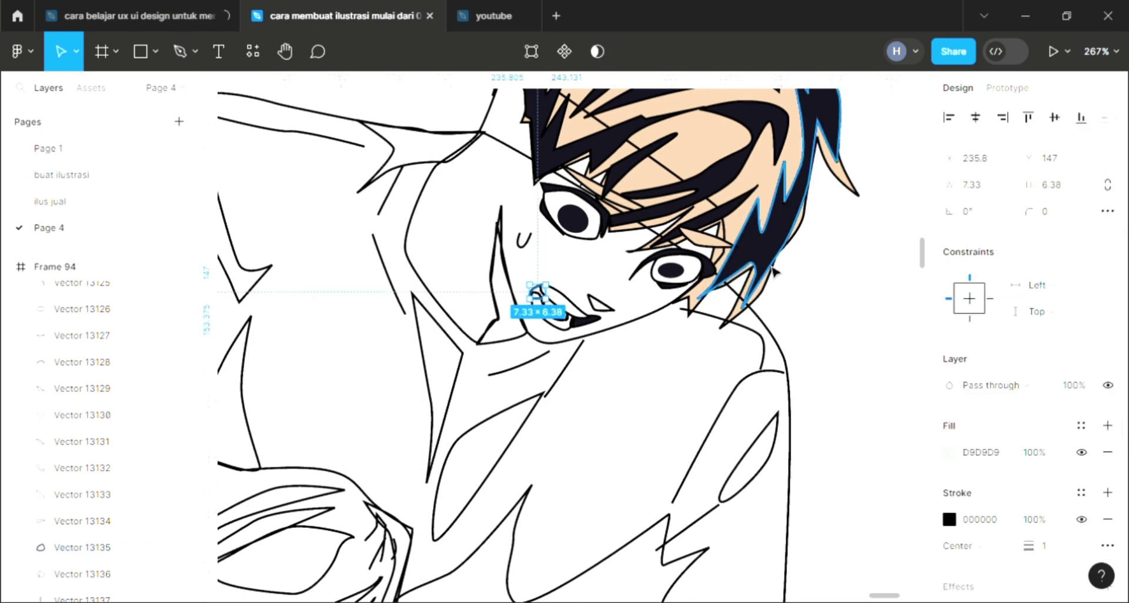
pyautogui.press('Escape')
# Give the mouth outline shape a white fill
pyautogui.click(546, 327)
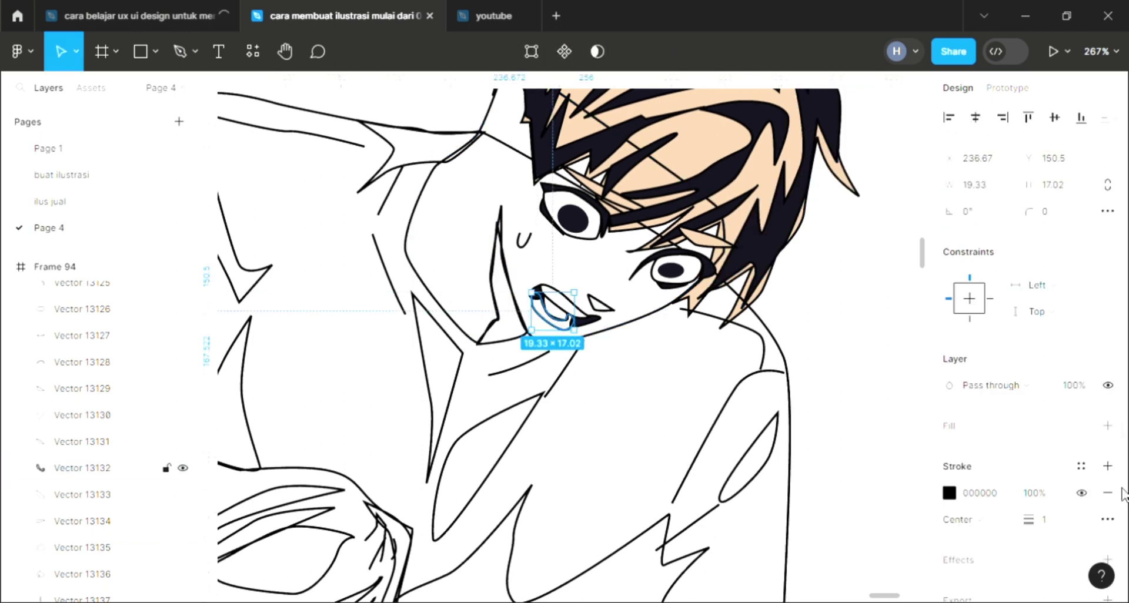
pyautogui.click(1108, 426)
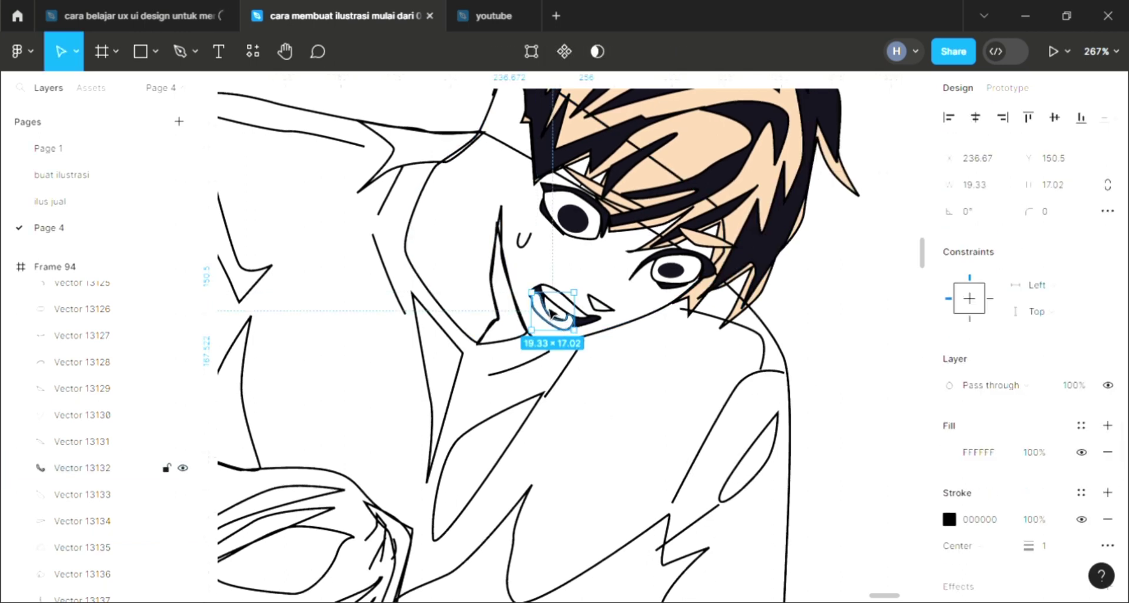
pyautogui.press('Escape')
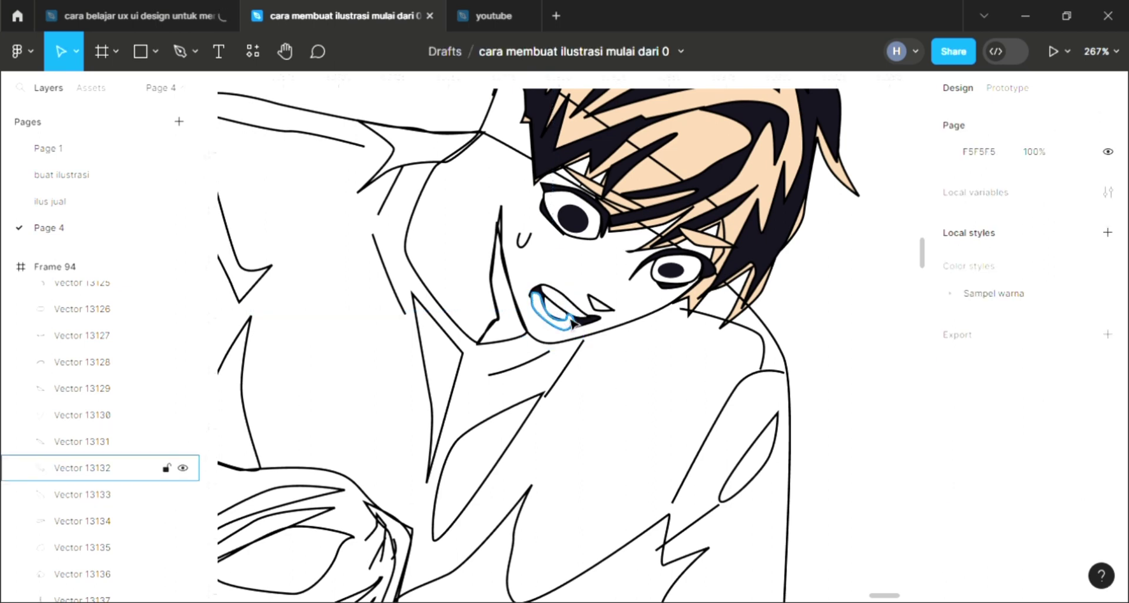
pyautogui.scroll(5, 563, 324)
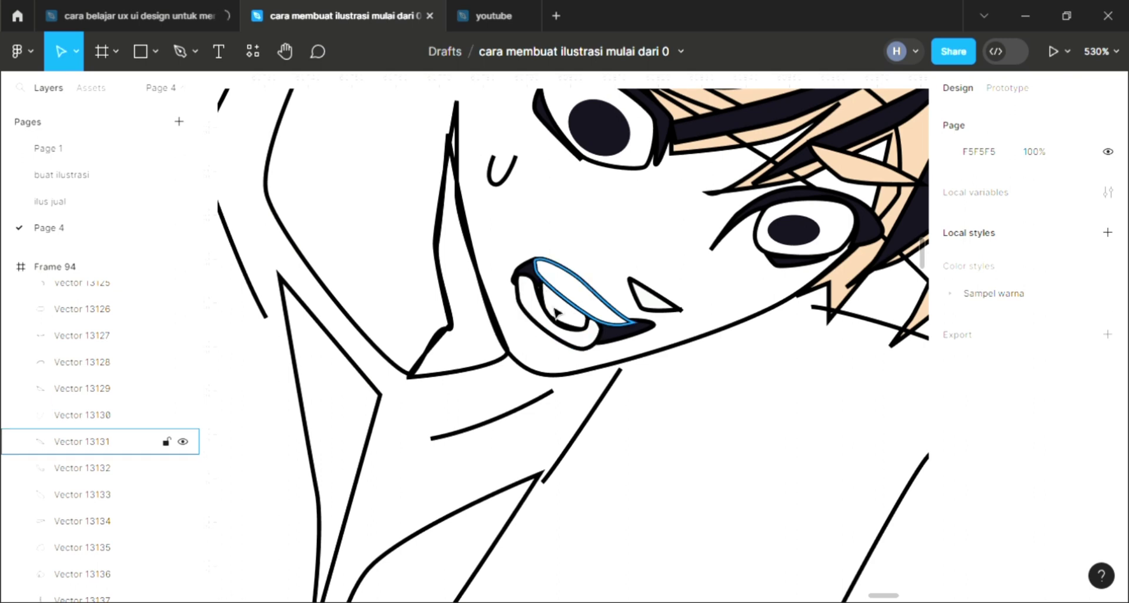
pyautogui.scroll(3, 593, 345)
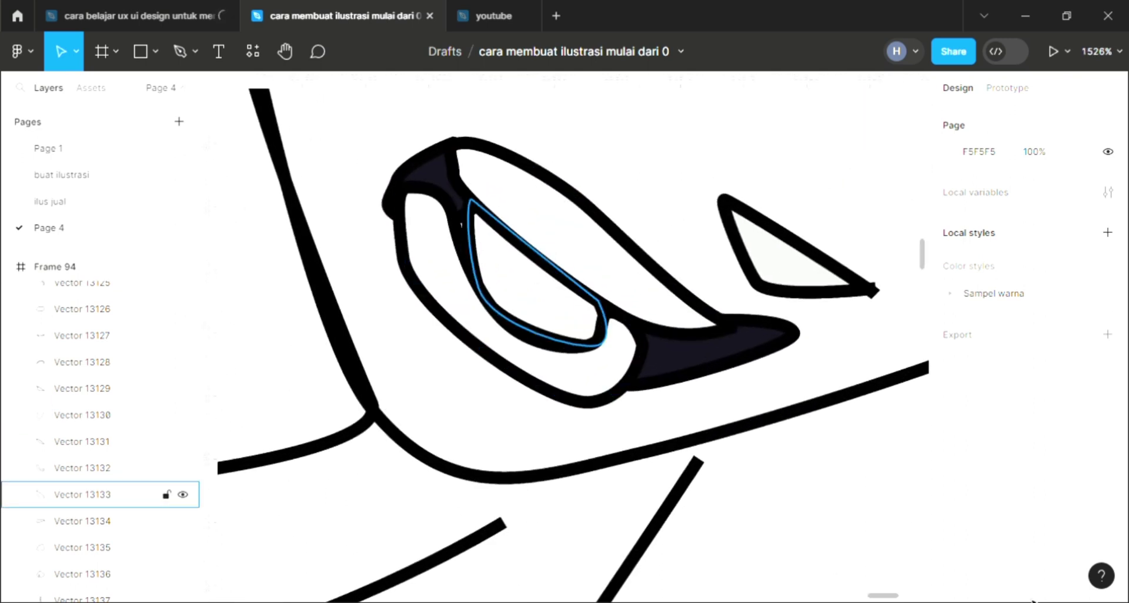
# Set the inner mouth fill to pink FF7E7E
pyautogui.click(476, 250)
pyautogui.scroll(-3, 729, 353)
pyautogui.scroll(-3, 729, 353)
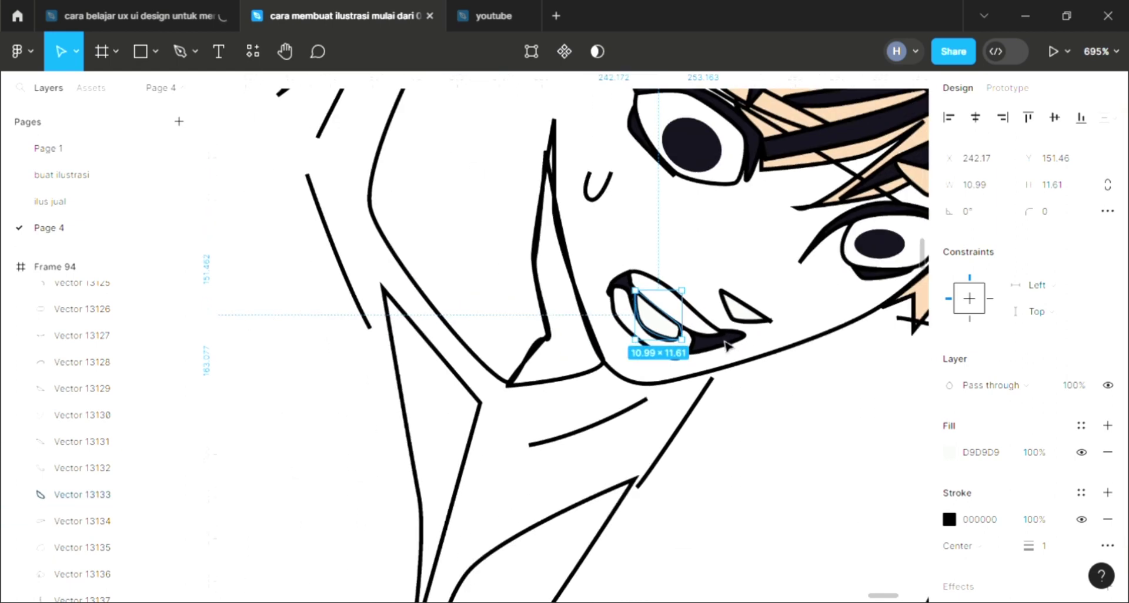
pyautogui.scroll(-3, 729, 353)
pyautogui.scroll(-2, 900, 447)
pyautogui.scroll(-2, 900, 447)
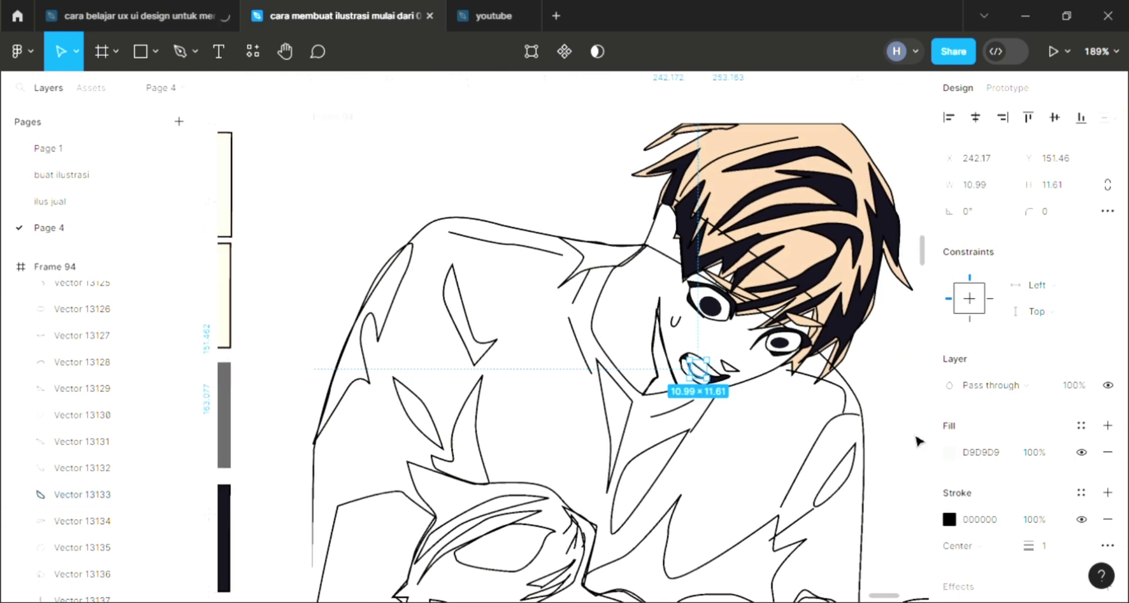
pyautogui.click(949, 452)
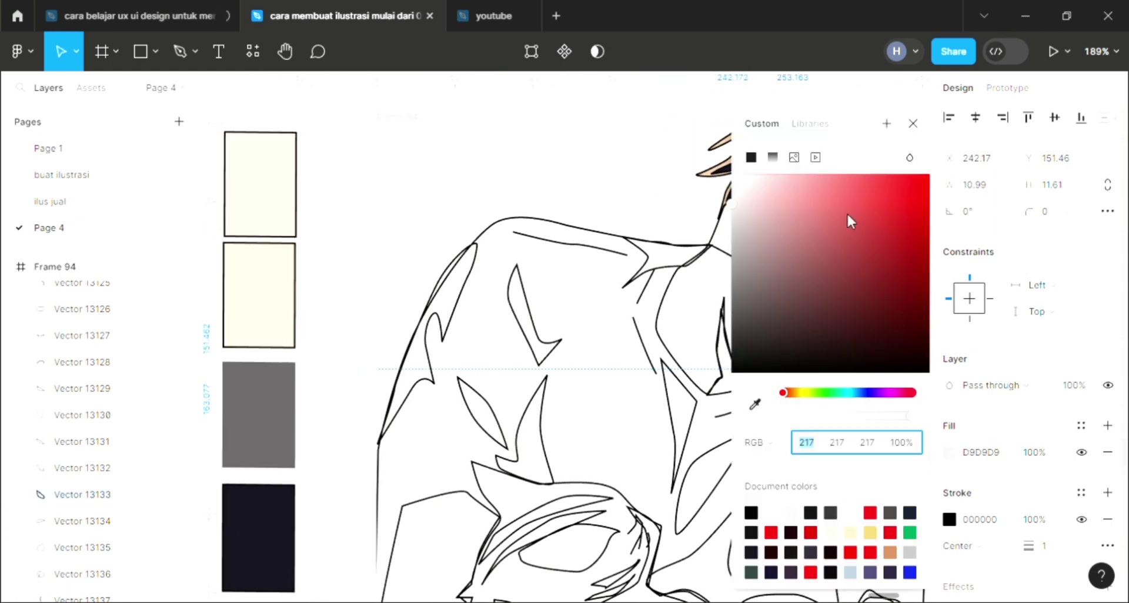
pyautogui.click(816, 174)
pyautogui.click(885, 175)
pyautogui.press('Escape')
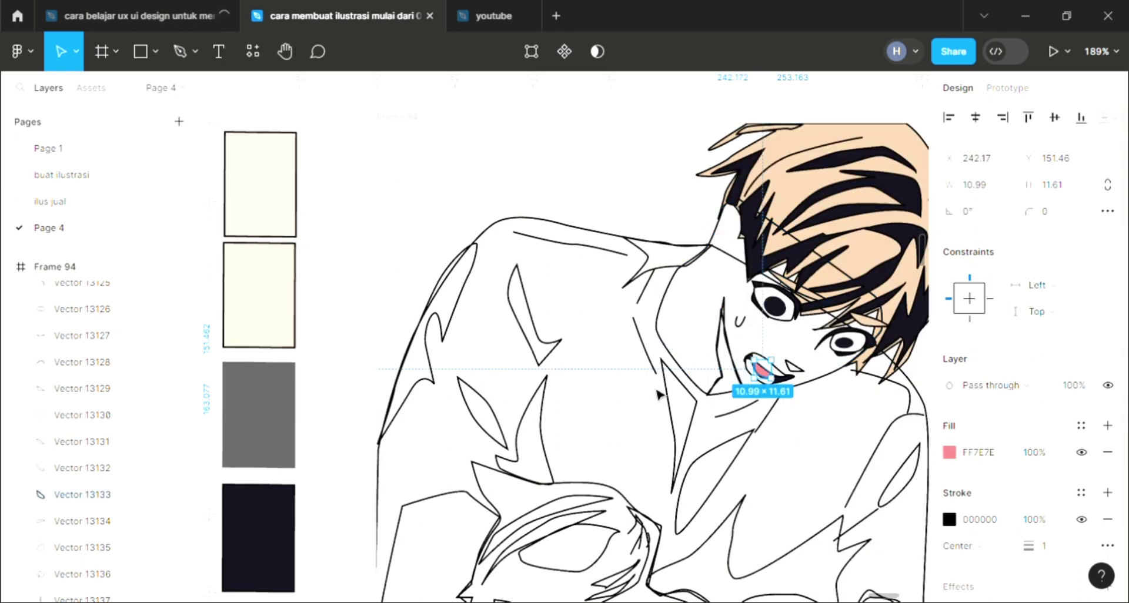
pyautogui.hscroll(3, 647, 352)
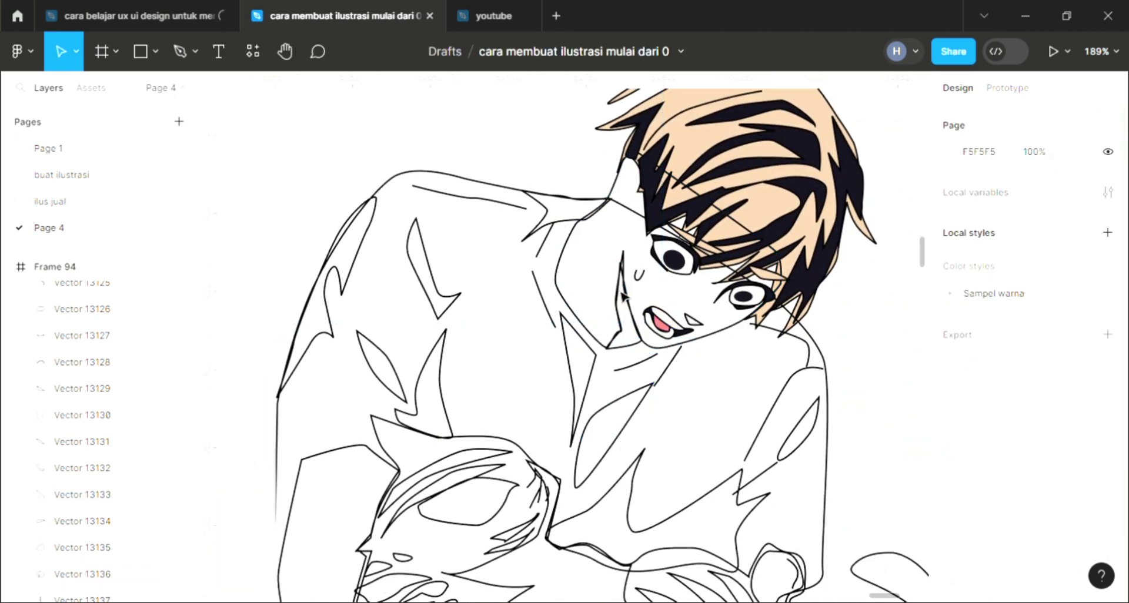
pyautogui.click(715, 331)
# Fill the face with the sampled skin colour, placed behind the line art
pyautogui.click(1108, 425)
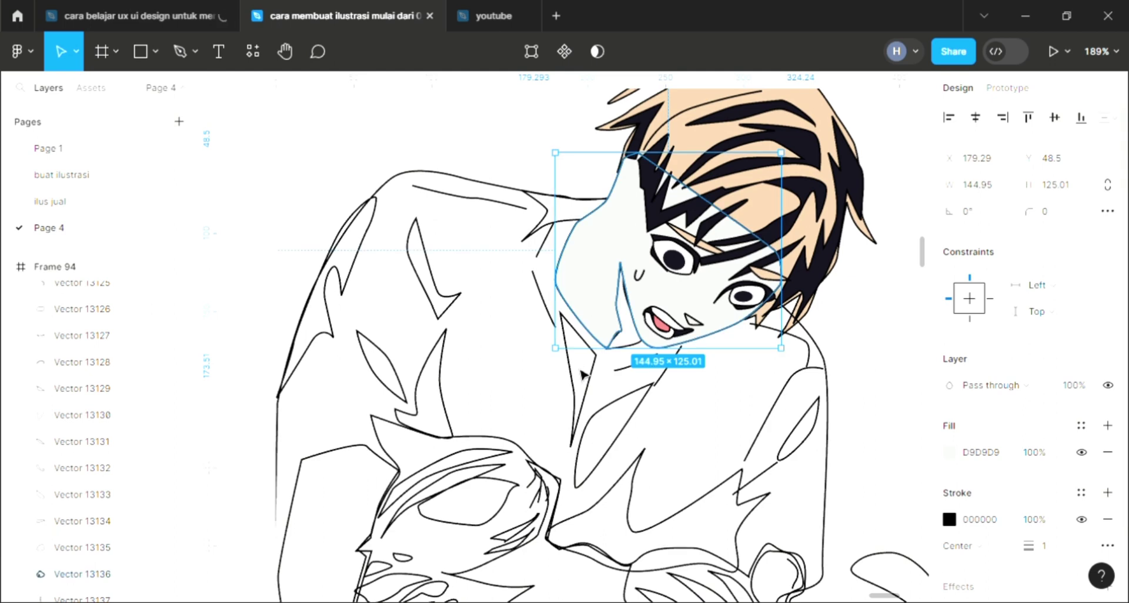
pyautogui.press('[')
pyautogui.scroll(-2, 509, 280)
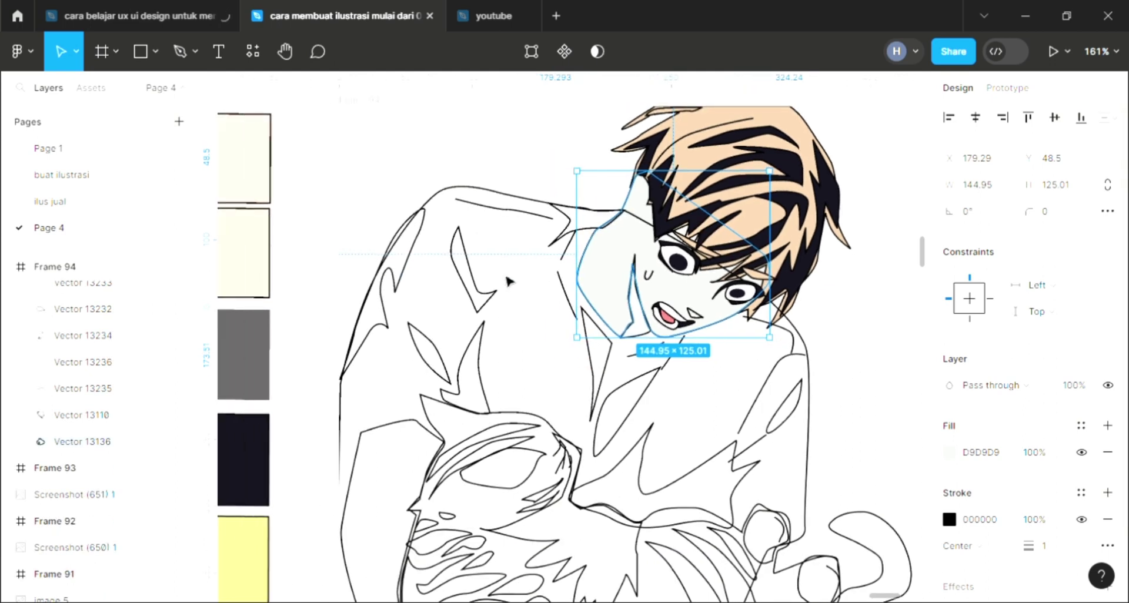
pyautogui.press('i')
pyautogui.click(832, 151)
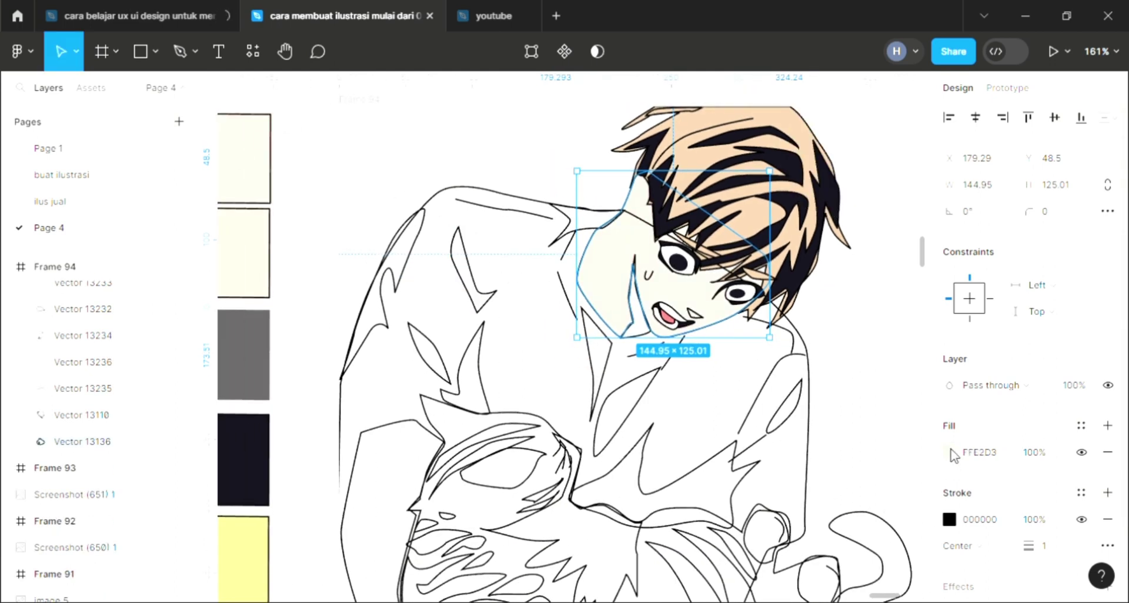
pyautogui.click(871, 359)
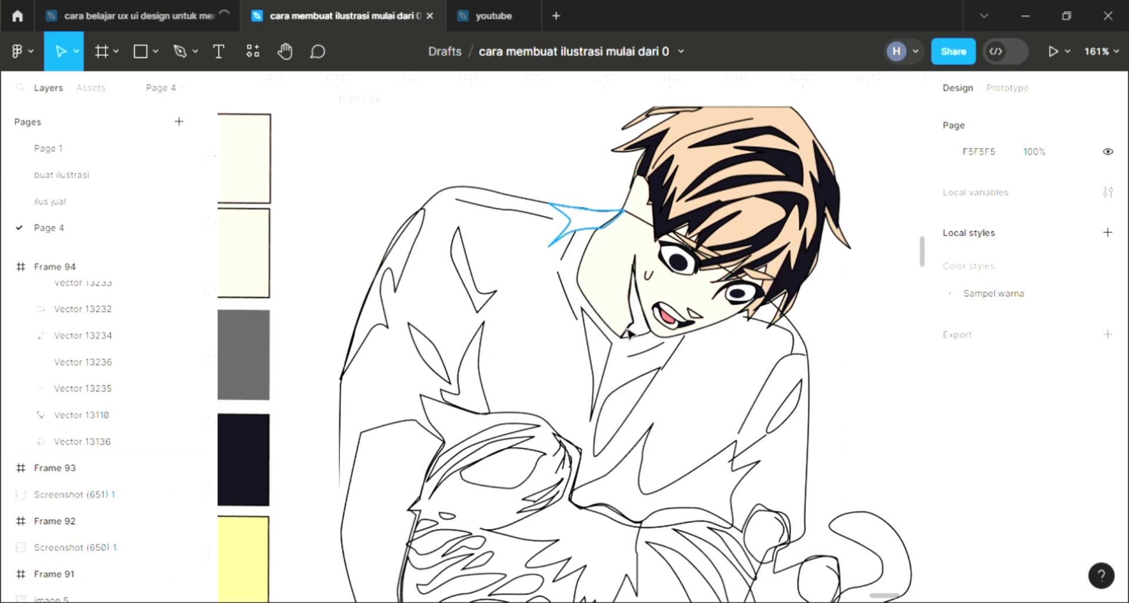
# Fill the small shadow beside the face and the shoulder shadow with dark 15121E
pyautogui.click(653, 345)
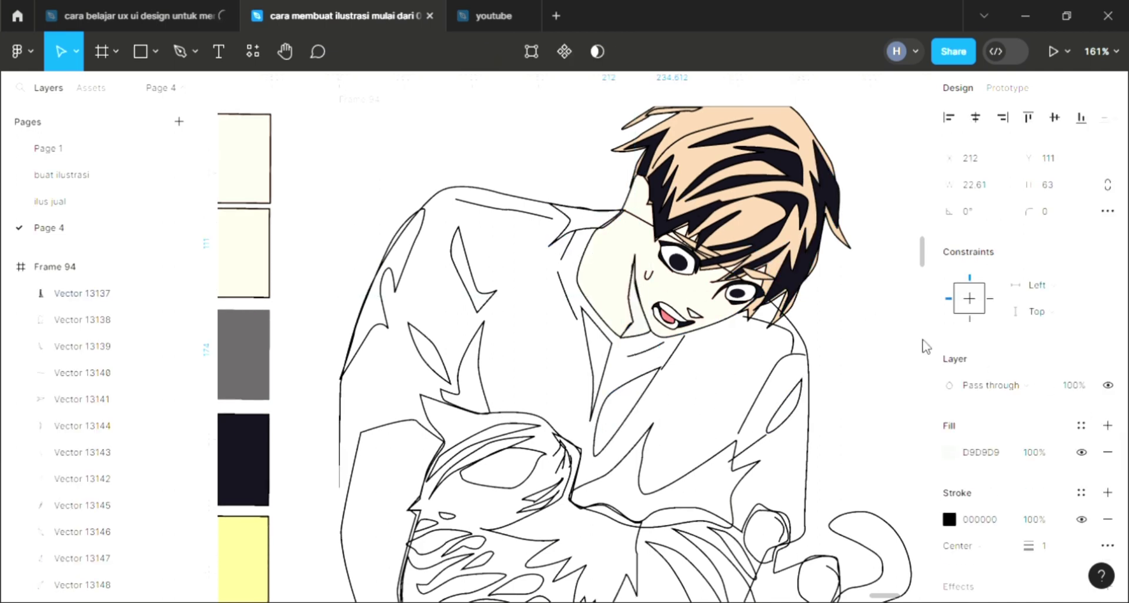
pyautogui.press('i')
pyautogui.click(850, 152)
pyautogui.press('Escape')
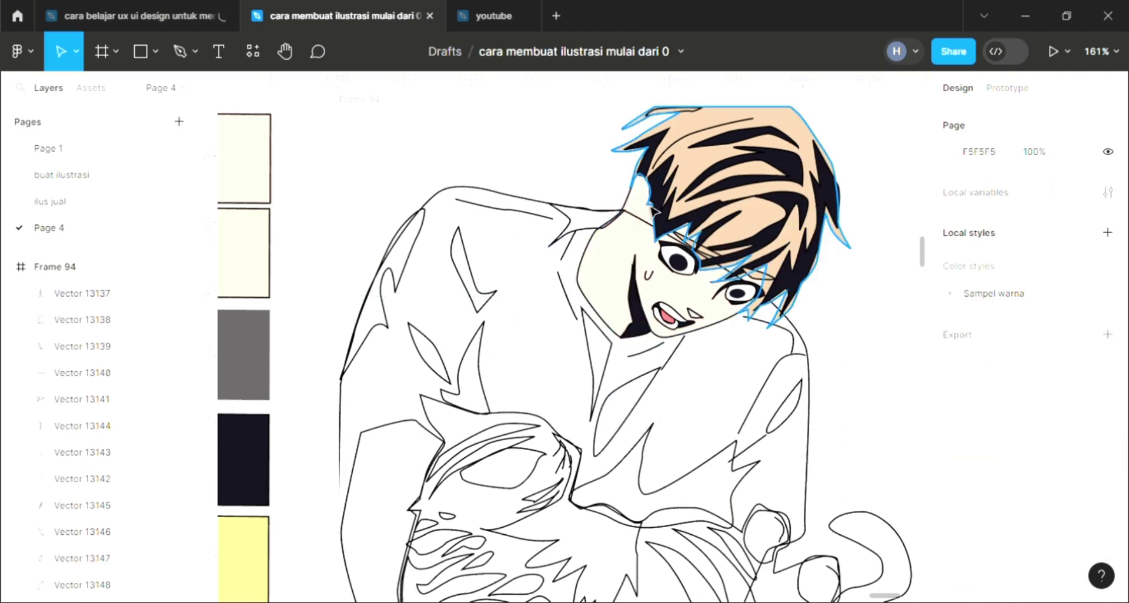
pyautogui.click(481, 309)
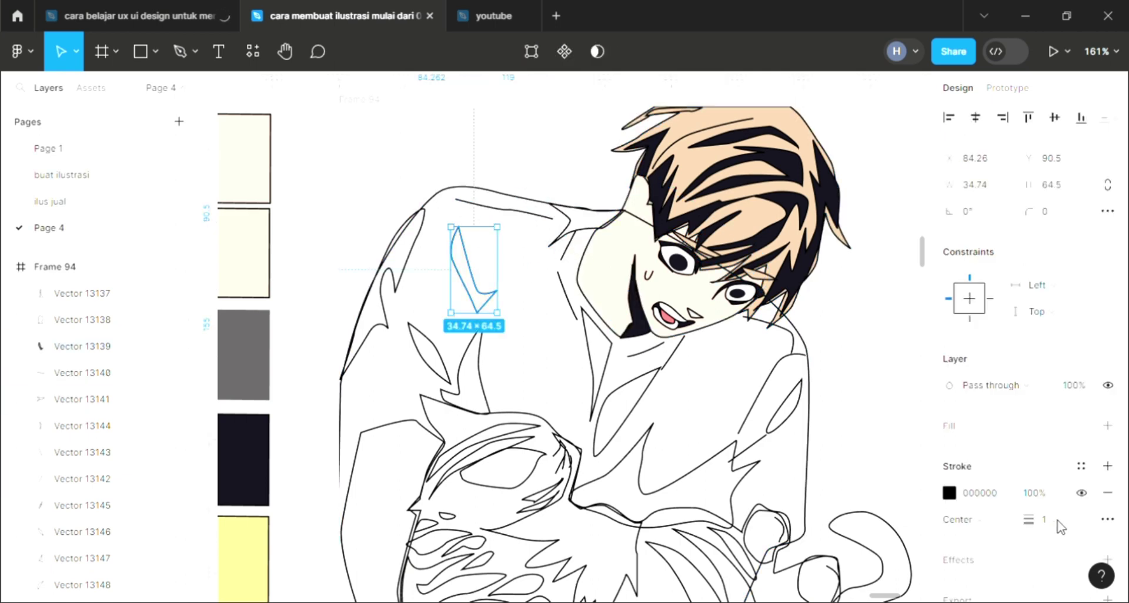
pyautogui.click(1108, 426)
pyautogui.press('i')
pyautogui.click(850, 152)
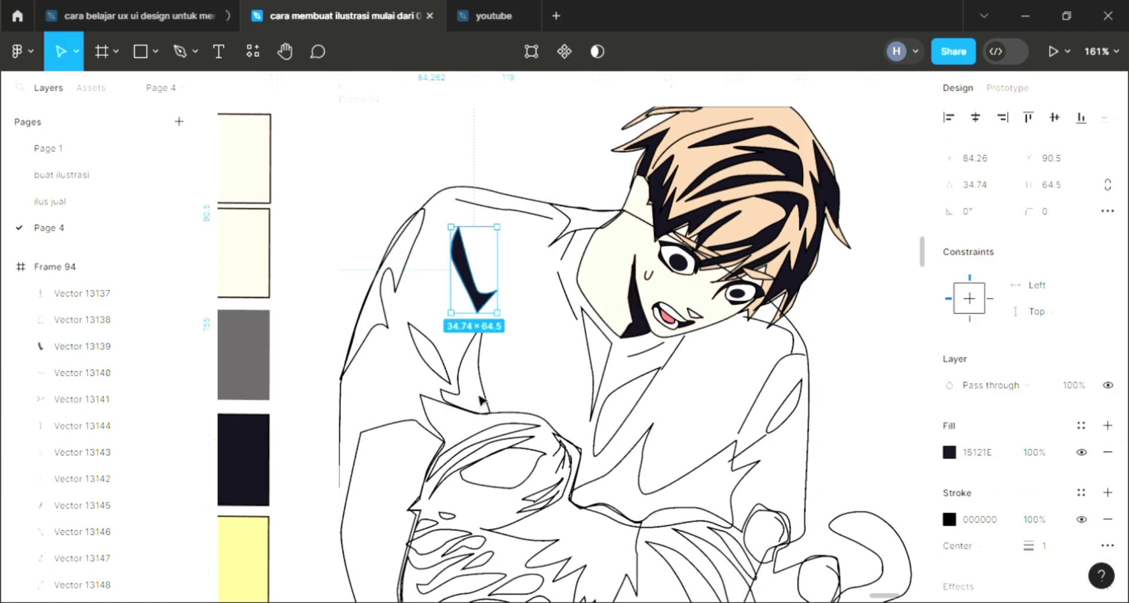
pyautogui.press('Escape')
# Fill the chest shadow and the leaf-shaped shadow below it with 15121E
pyautogui.click(487, 405)
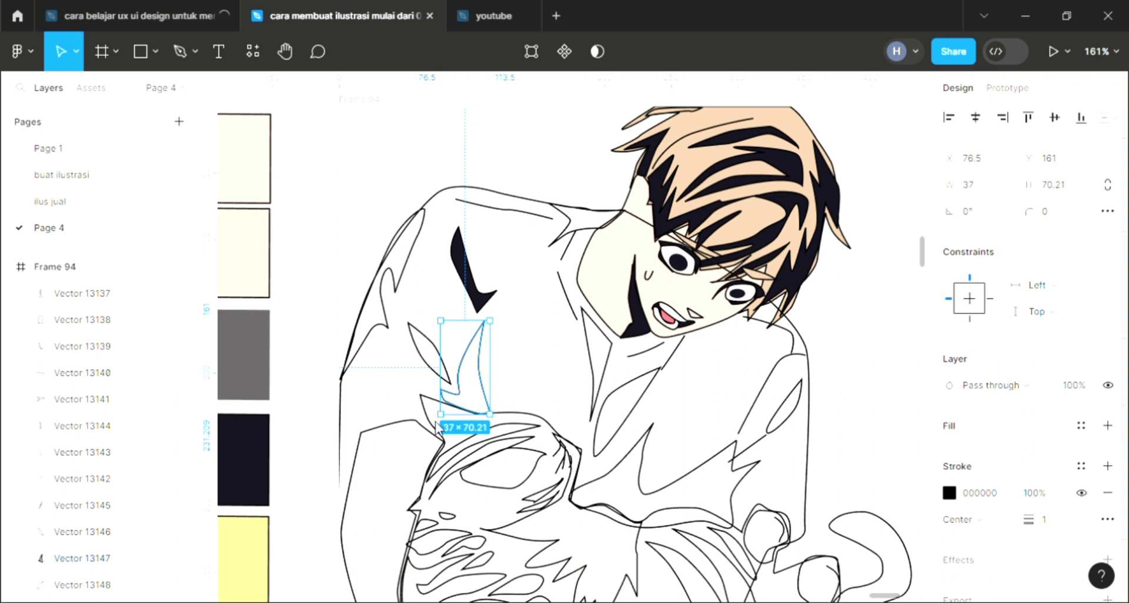
pyautogui.press('i')
pyautogui.click(847, 154)
pyautogui.hotkey('shift', 'Tab')
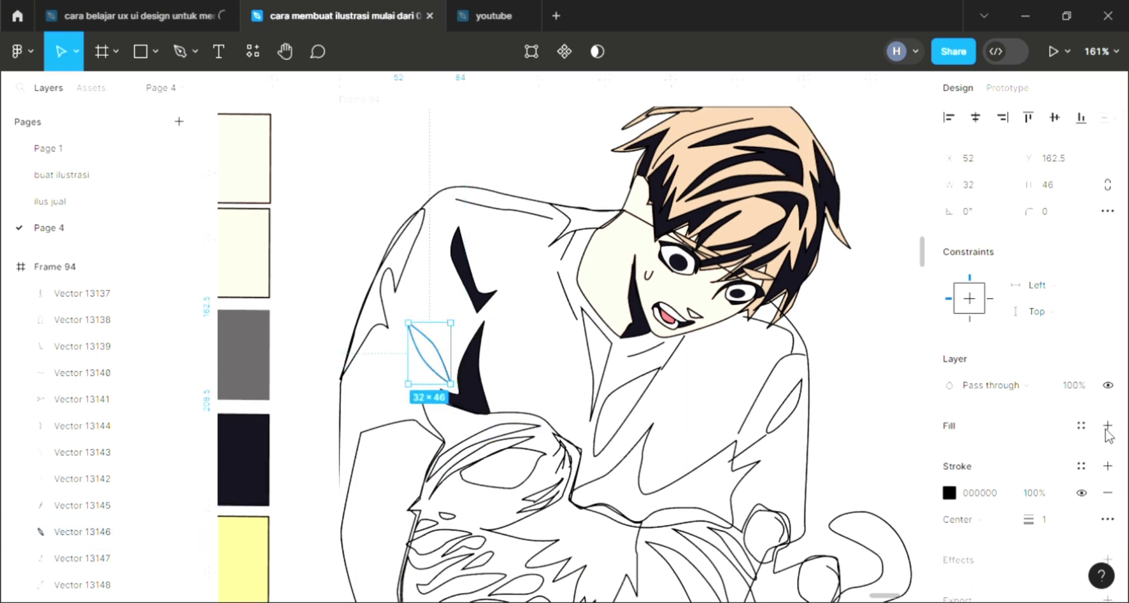
pyautogui.click(1108, 426)
pyautogui.press('i')
pyautogui.click(848, 153)
pyautogui.press('Escape')
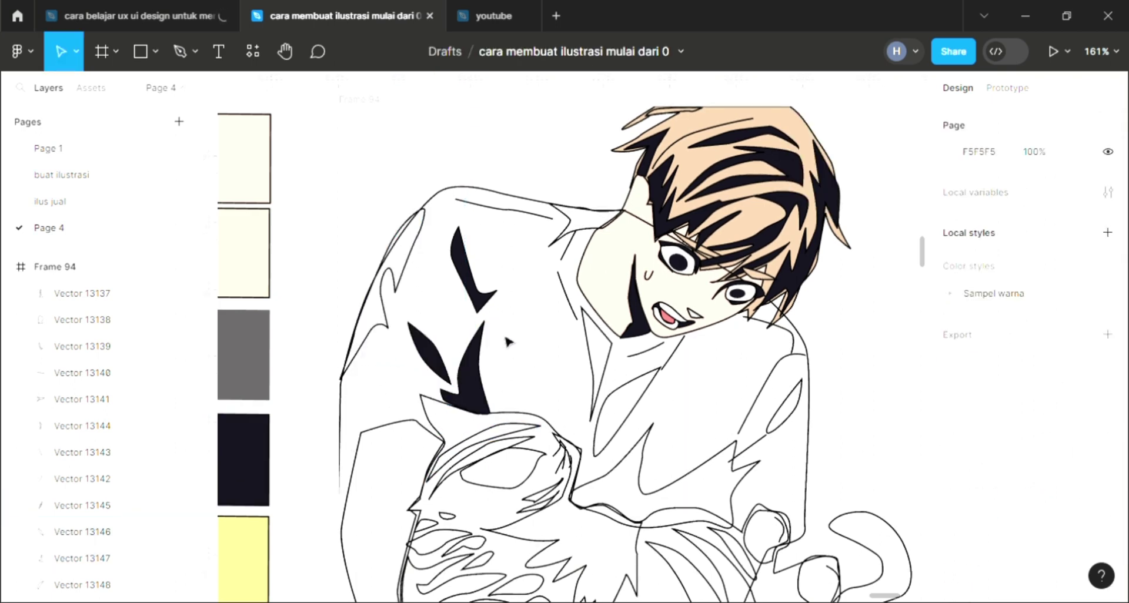
# Fill the left-shoulder shadow and the thin shadow under the chin with 15121E
pyautogui.click(412, 277)
pyautogui.click(1108, 426)
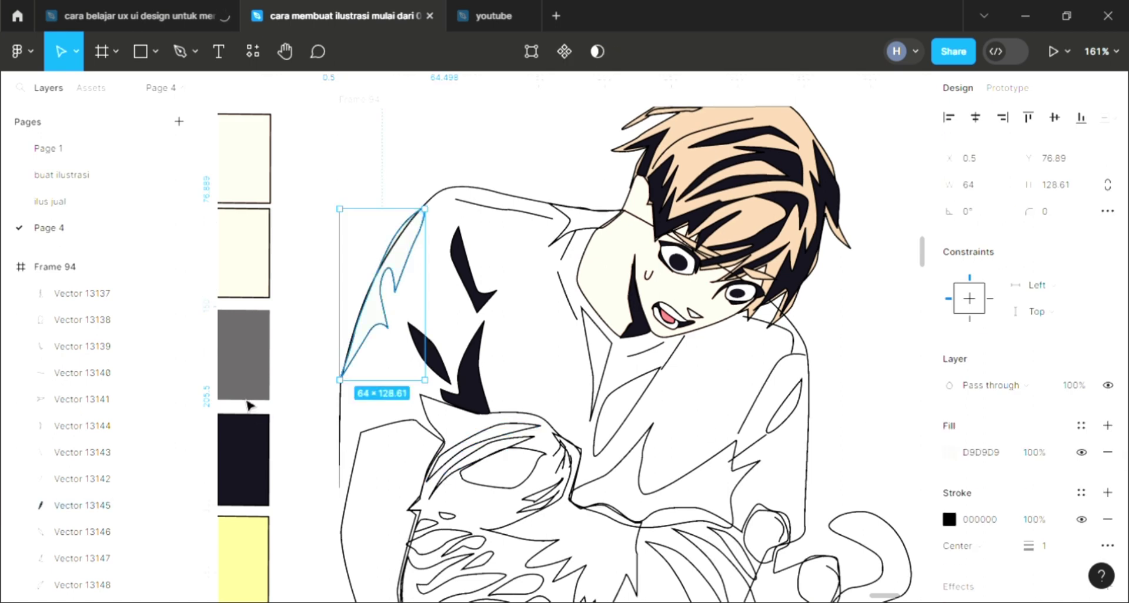
pyautogui.press('i')
pyautogui.click(849, 152)
pyautogui.press('Escape')
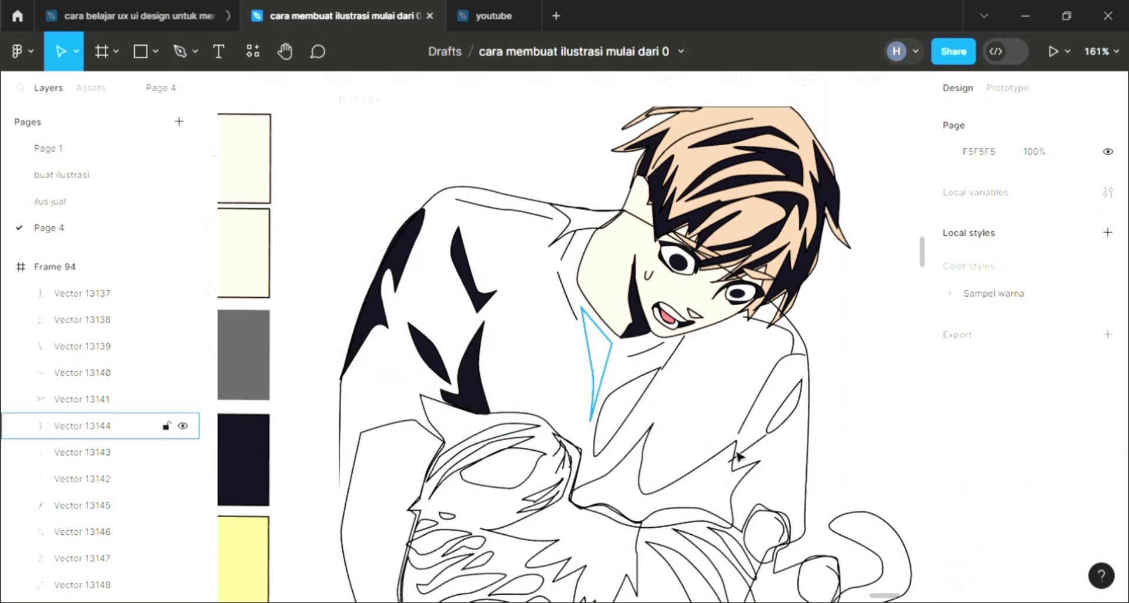
pyautogui.click(611, 367)
pyautogui.click(1109, 425)
pyautogui.press('i')
pyautogui.click(849, 152)
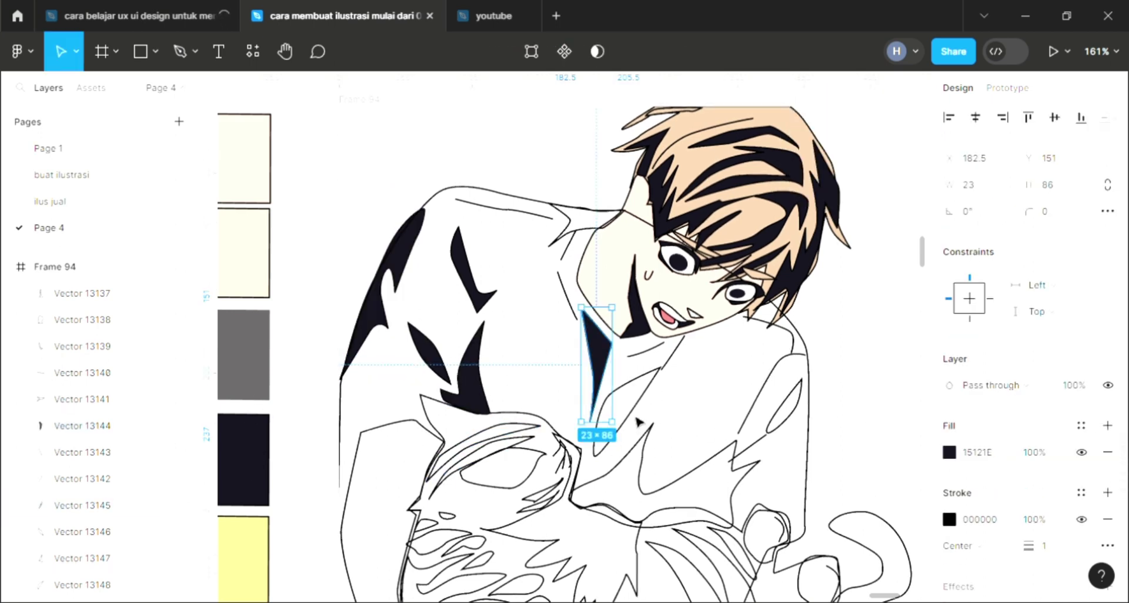
# Fill the chest-centre shadow and the right-sleeve shadow with 15121E
pyautogui.click(626, 413)
pyautogui.click(1108, 425)
pyautogui.press('i')
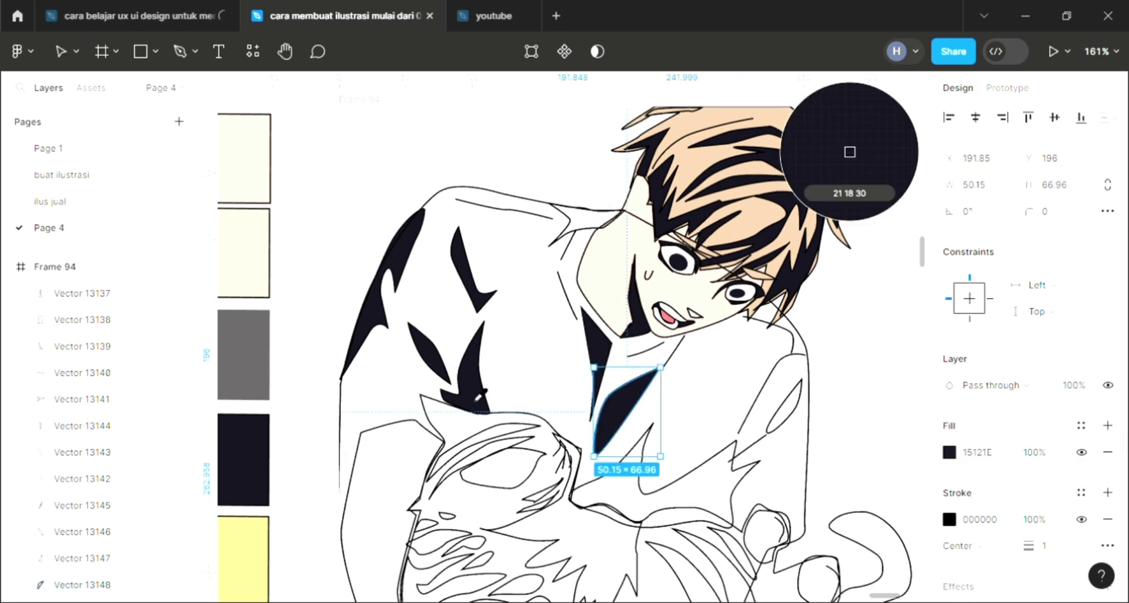
pyautogui.click(849, 152)
pyautogui.press('Escape')
pyautogui.click(784, 405)
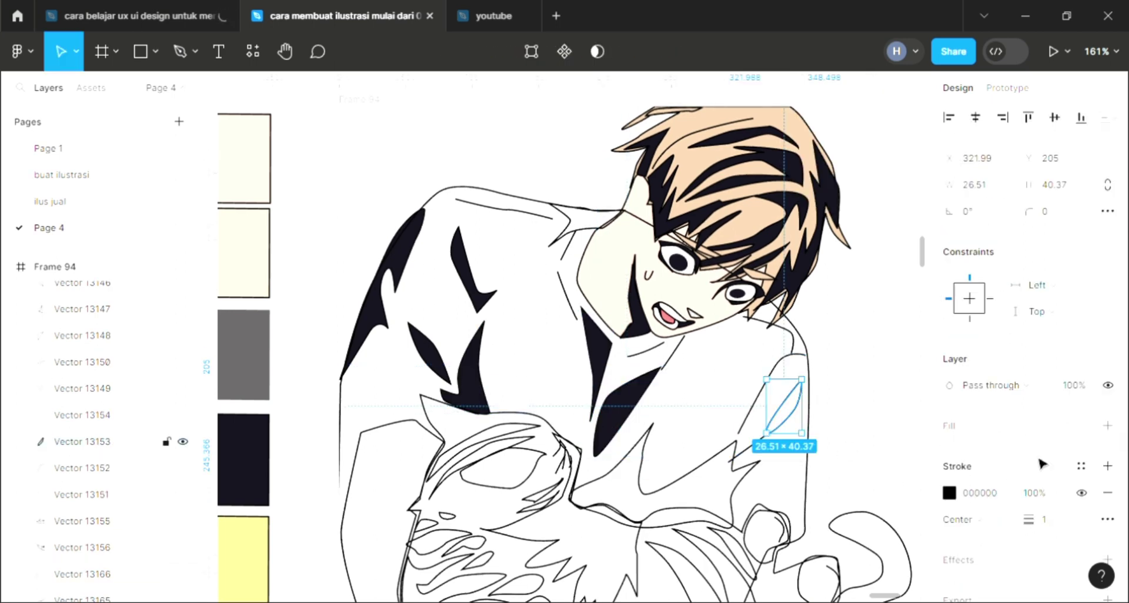
pyautogui.click(1108, 426)
pyautogui.press('i')
pyautogui.click(850, 152)
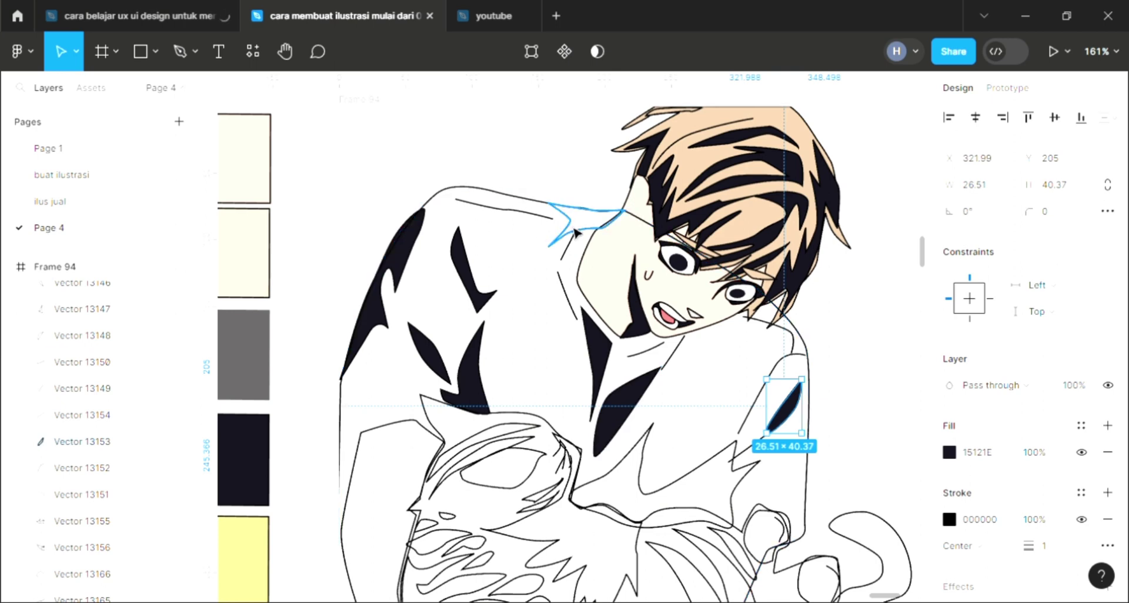
# Fill the collar shadow and the large shadow above the cat with 15121E
pyautogui.click(583, 223)
pyautogui.click(1108, 426)
pyautogui.press('i')
pyautogui.click(849, 152)
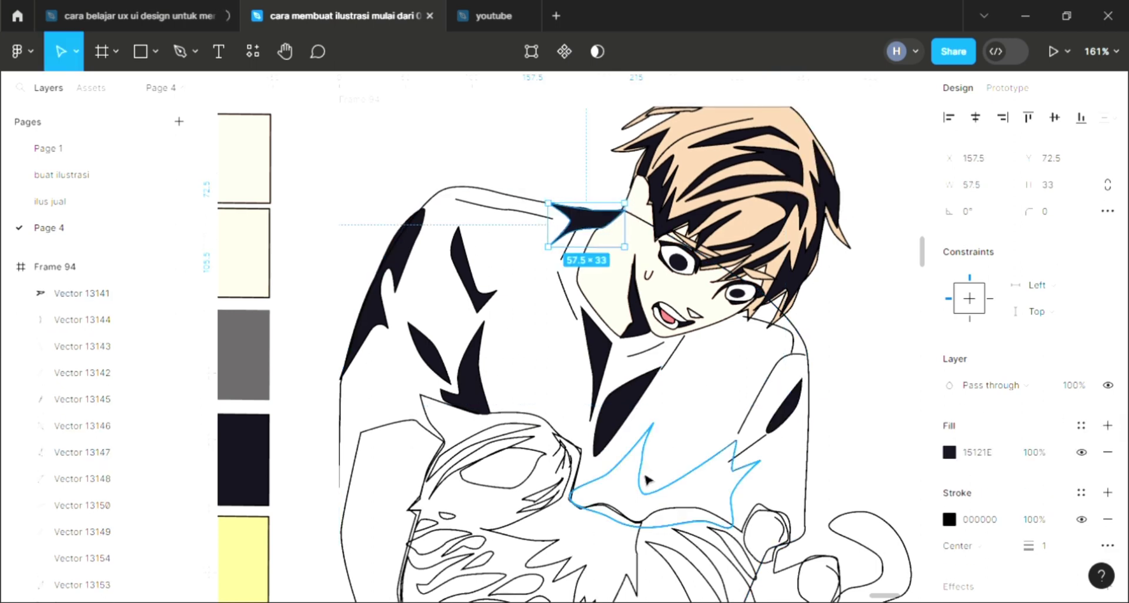
pyautogui.click(644, 471)
pyautogui.click(1108, 426)
pyautogui.press('i')
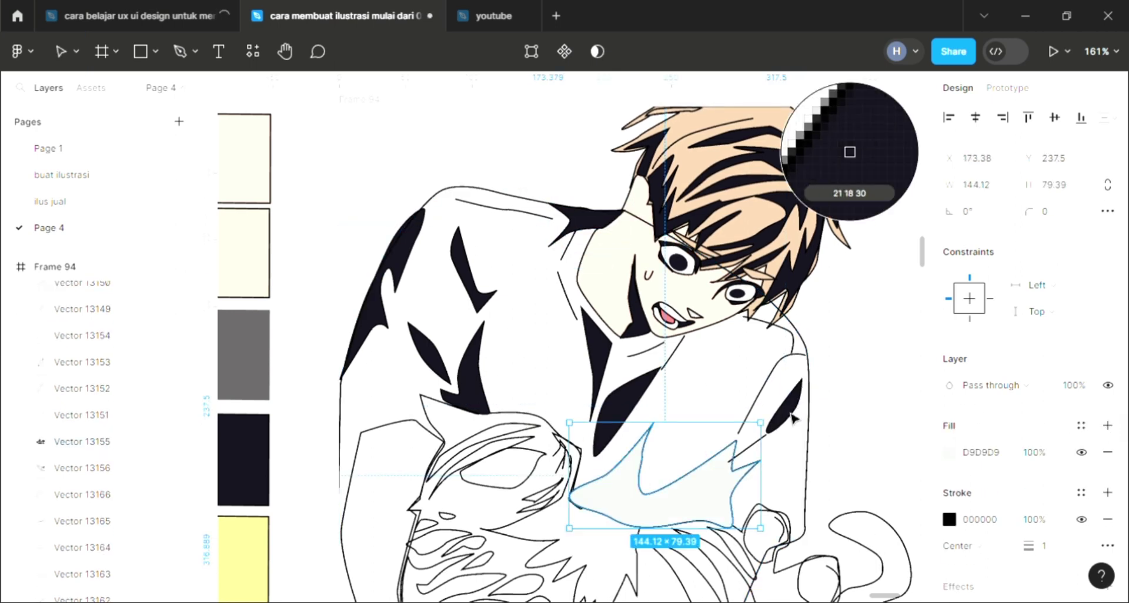
pyautogui.click(849, 151)
# Give the lower-left shadow, Vector 13156, a dark fill
pyautogui.scroll(-1, 347, 438)
pyautogui.scroll(-3, 359, 464)
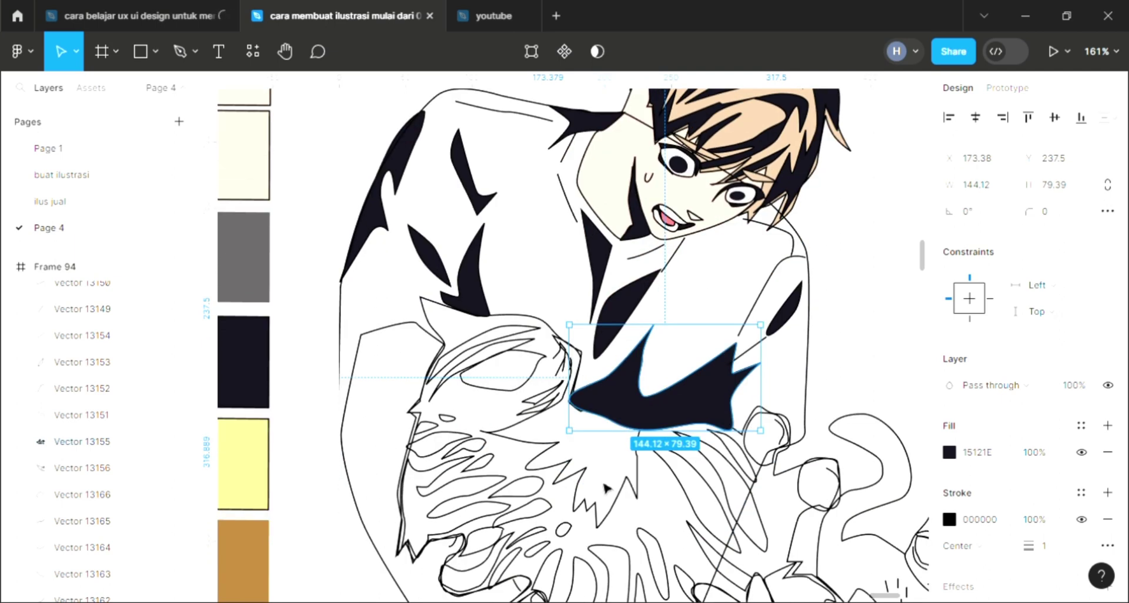
pyautogui.keyDown('ctrl'); pyautogui.scroll(-3, 633, 216); pyautogui.keyUp('ctrl')
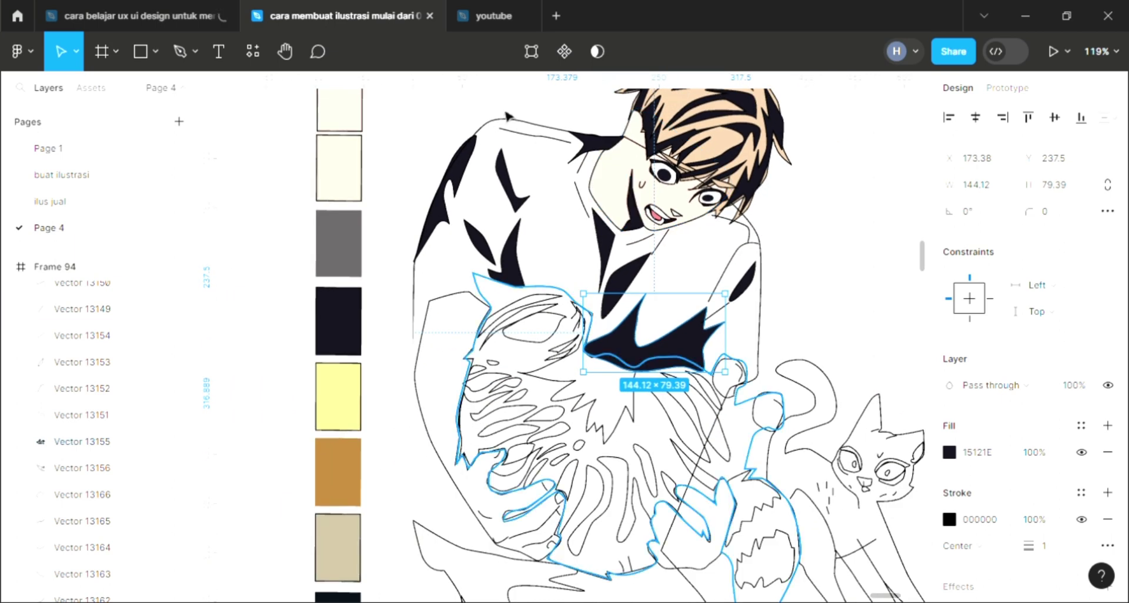
pyautogui.scroll(-3, 431, 534)
pyautogui.scroll(-1, 432, 533)
pyautogui.click(431, 533)
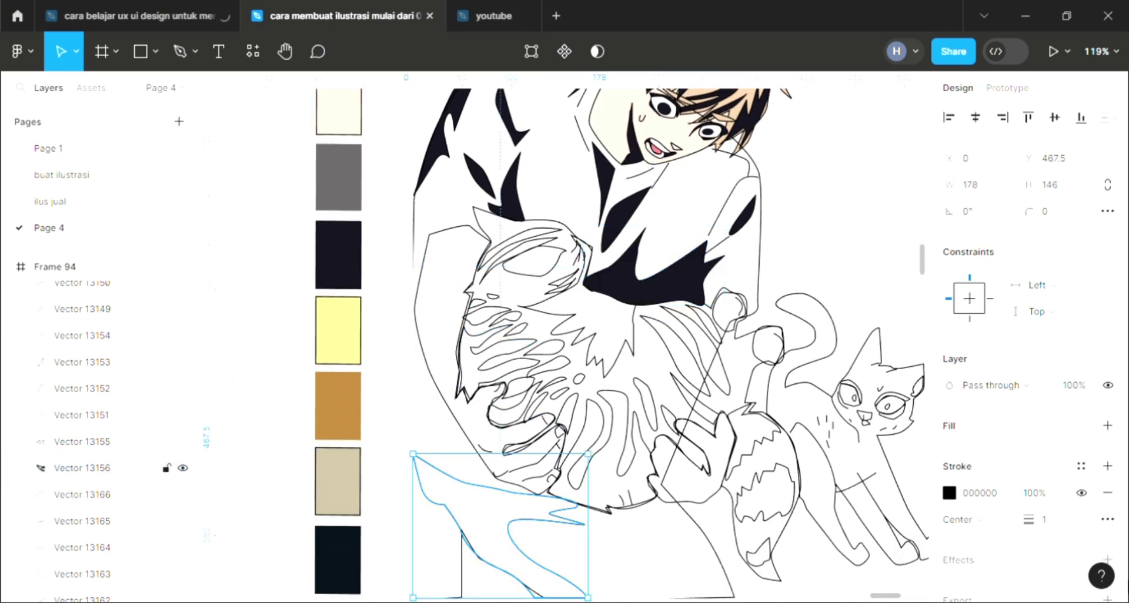
pyautogui.click(1108, 426)
# Fill the boy's shirt outline with the mid-grey swatch
pyautogui.scroll(2, 647, 353)
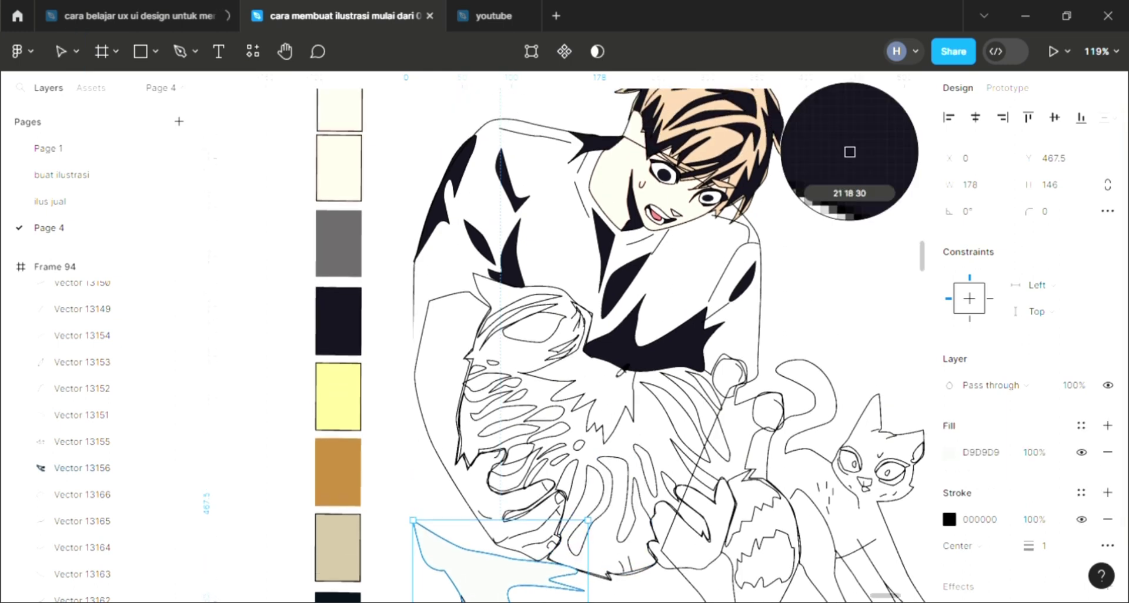
pyautogui.scroll(1, 579, 290)
pyautogui.click(760, 324)
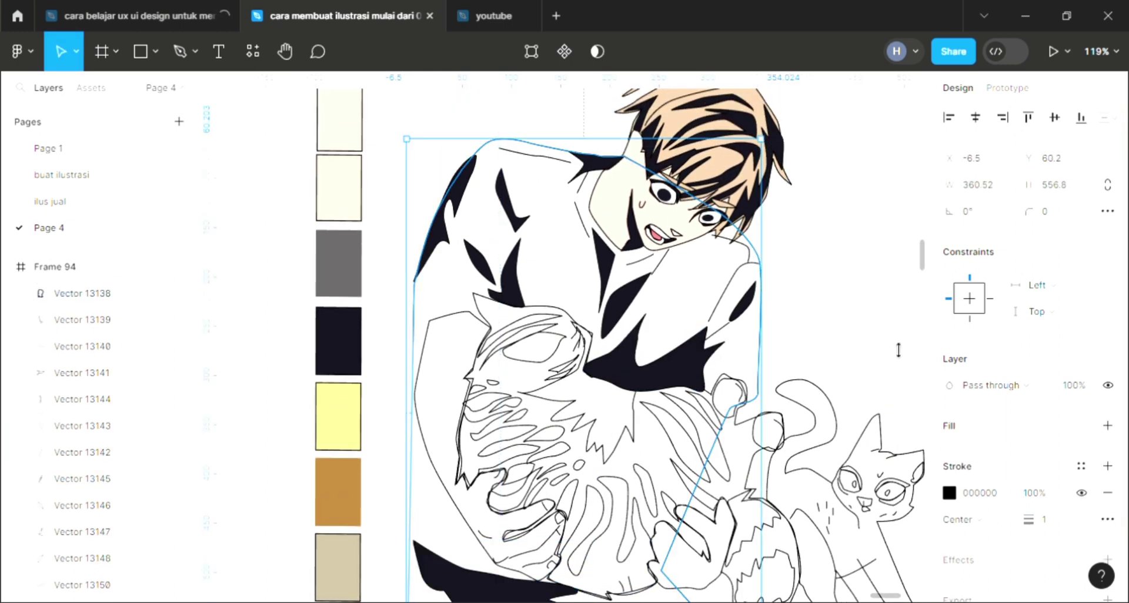
pyautogui.click(1107, 427)
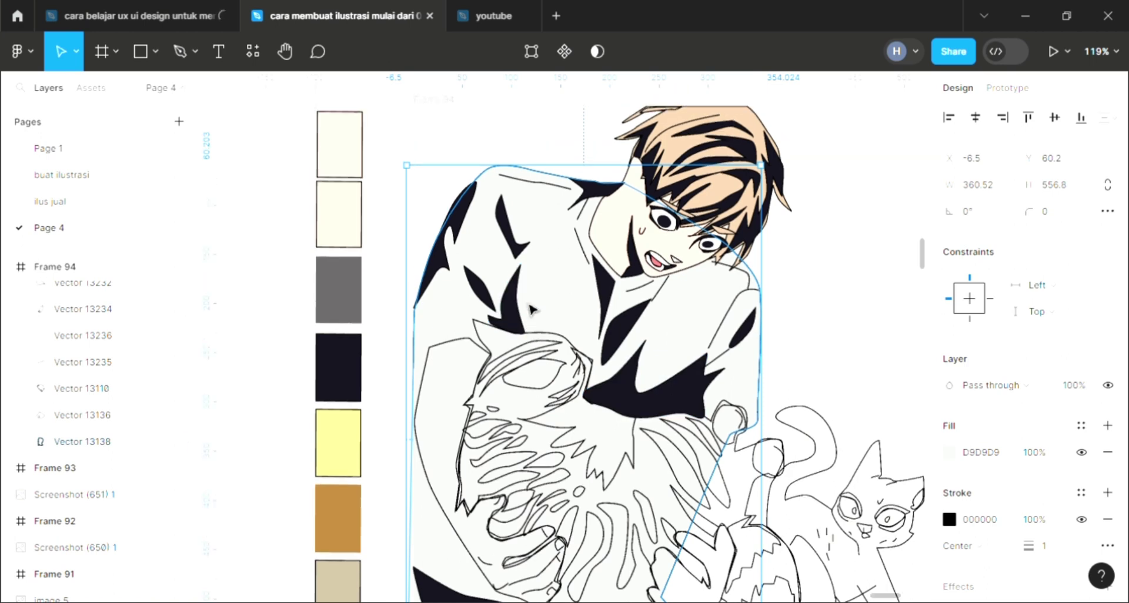
pyautogui.scroll(1, 588, 353)
pyautogui.click(356, 305)
pyautogui.click(814, 360)
# Fill the left forearm and hand with the pale cream skin tone
pyautogui.scroll(-3, 814, 360)
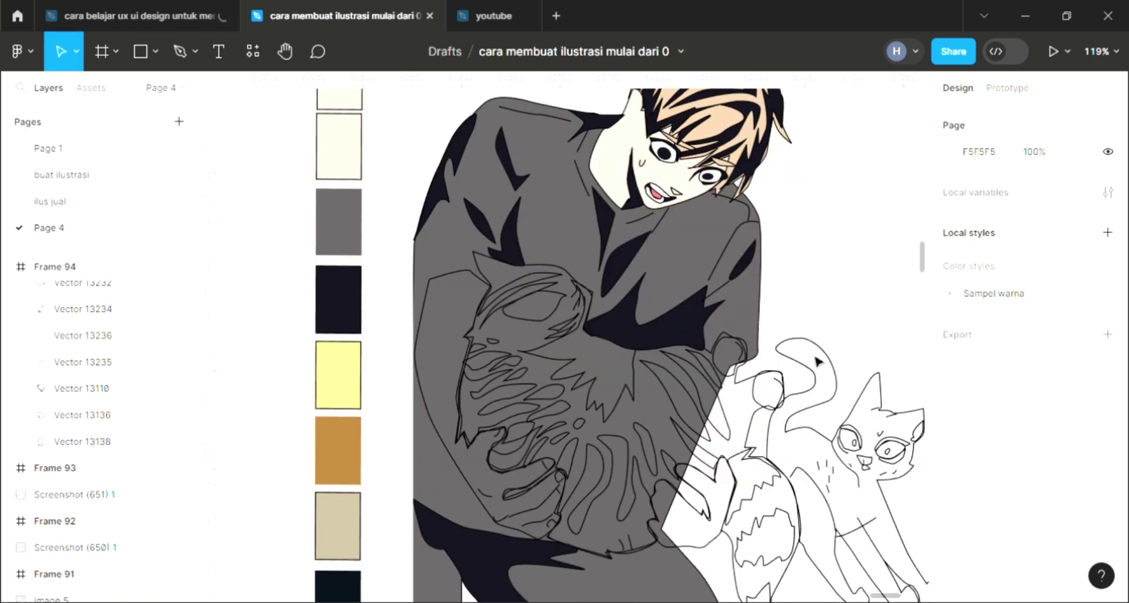
pyautogui.scroll(-2, 814, 360)
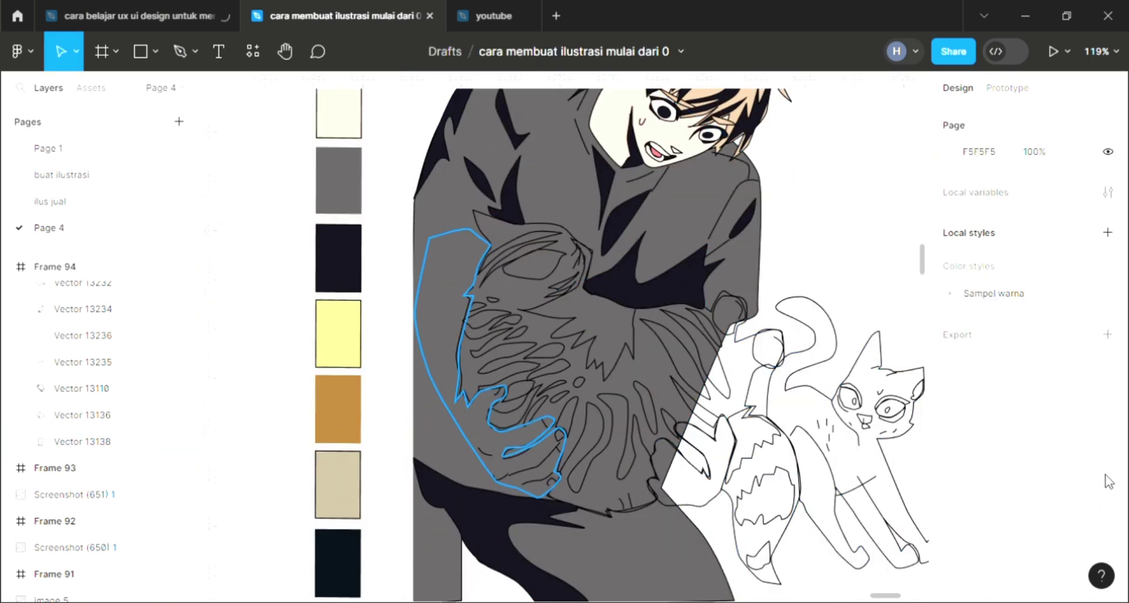
pyautogui.click(488, 353)
pyautogui.click(1107, 425)
pyautogui.scroll(2, 355, 227)
pyautogui.press('i')
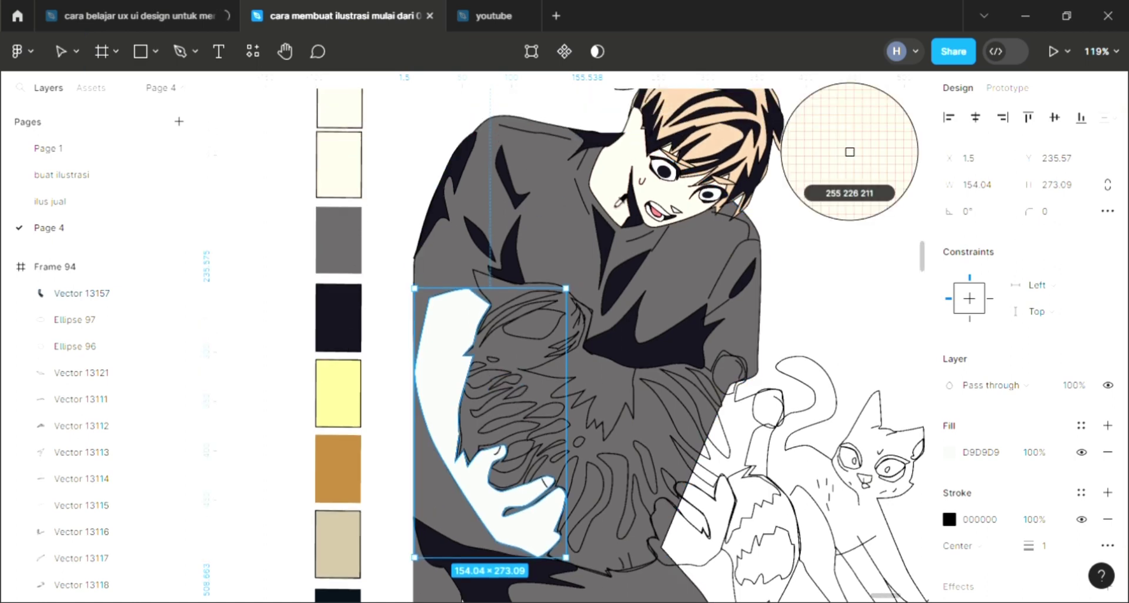
pyautogui.click(850, 152)
pyautogui.click(781, 307)
# Scroll back up and switch to the Pen tool
pyautogui.scroll(1, 553, 486)
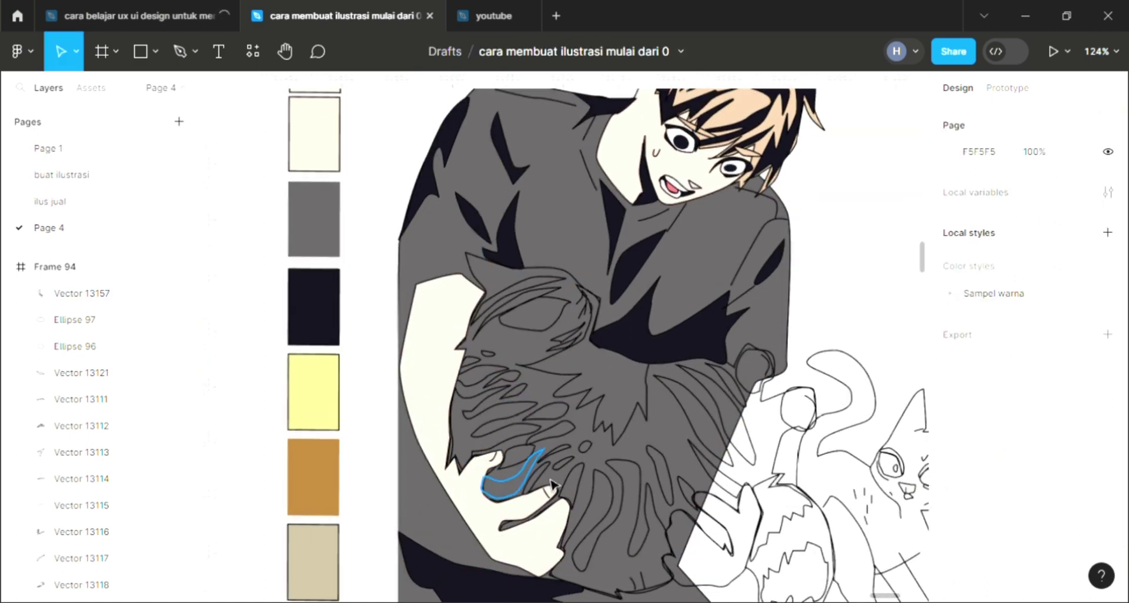
pyautogui.scroll(1, 553, 486)
pyautogui.scroll(1, 553, 486)
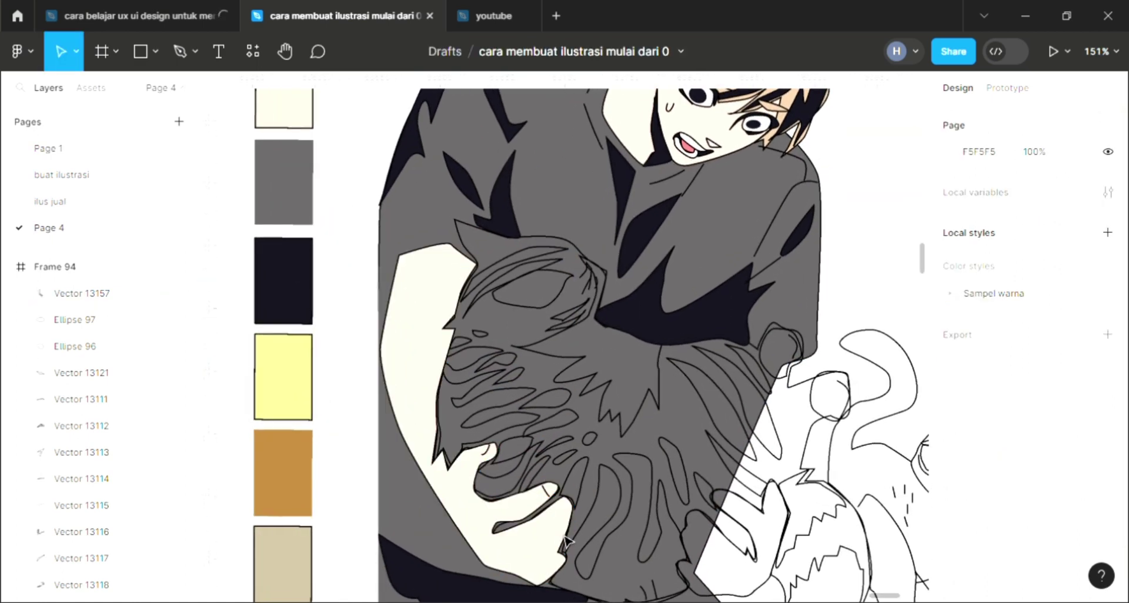
pyautogui.click(180, 51)
pyautogui.scroll(-1, 561, 553)
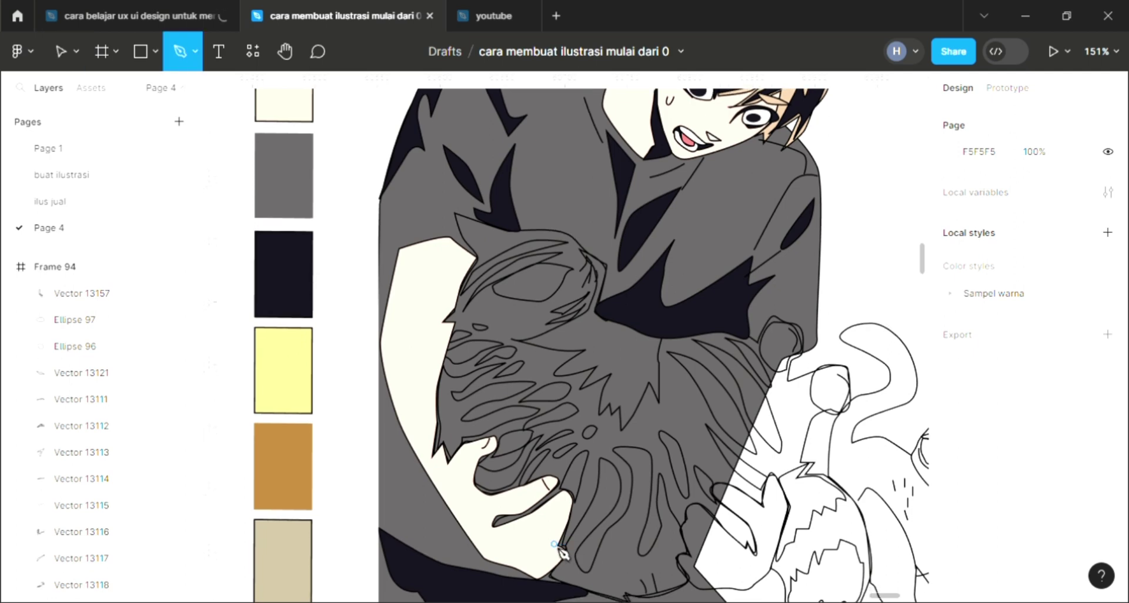
# Draw a short pen curve on the cat beside the boy's hand
pyautogui.click(557, 545)
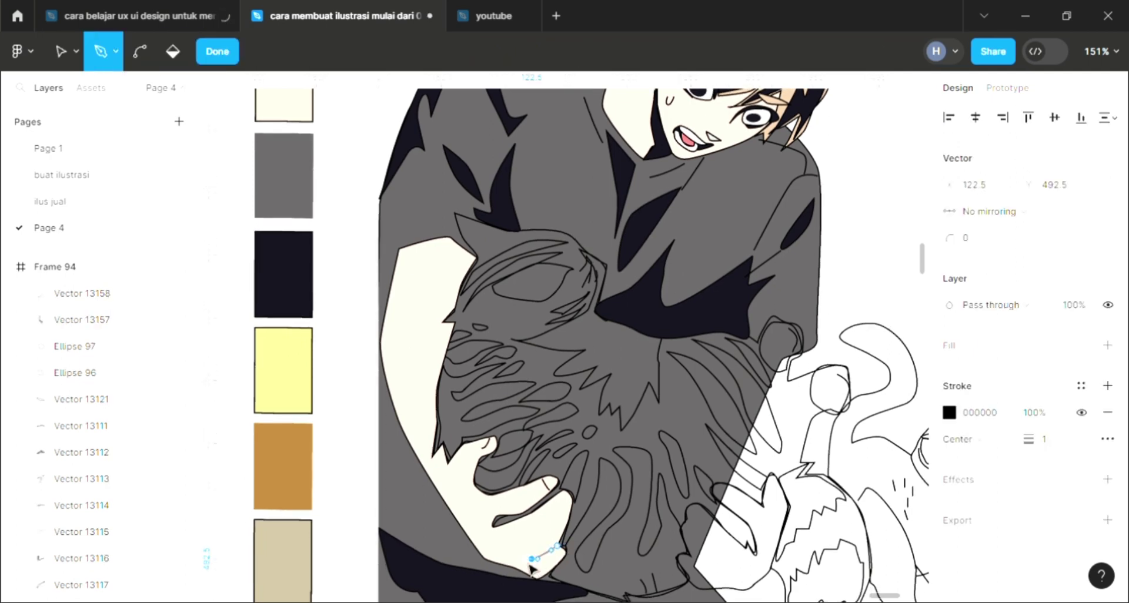
pyautogui.press('Escape')
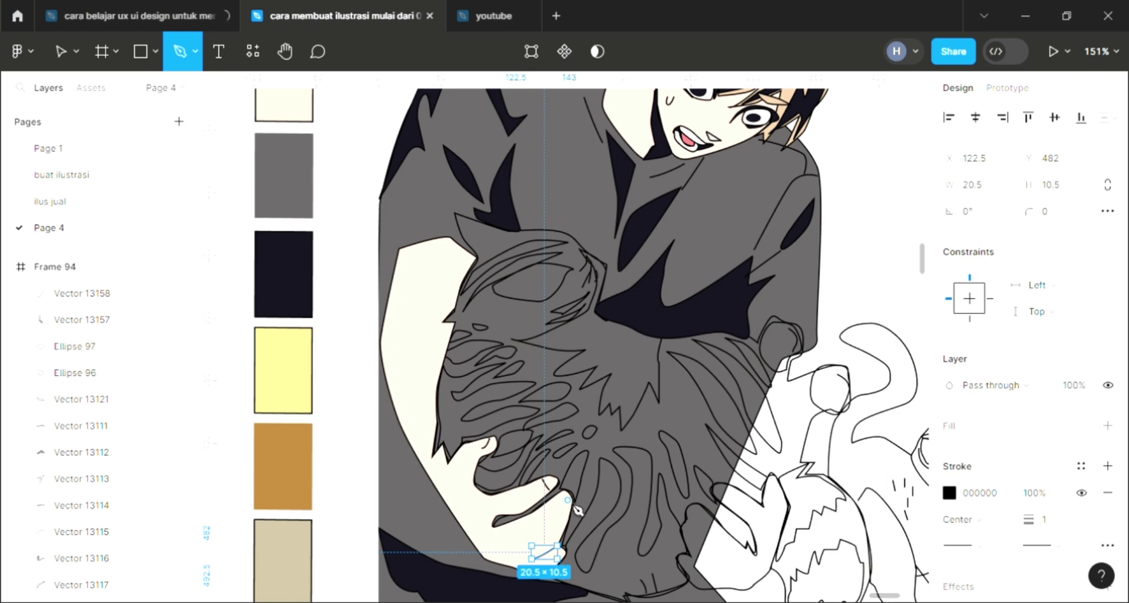
pyautogui.click(523, 544)
pyautogui.press('Escape')
pyautogui.press('Escape')
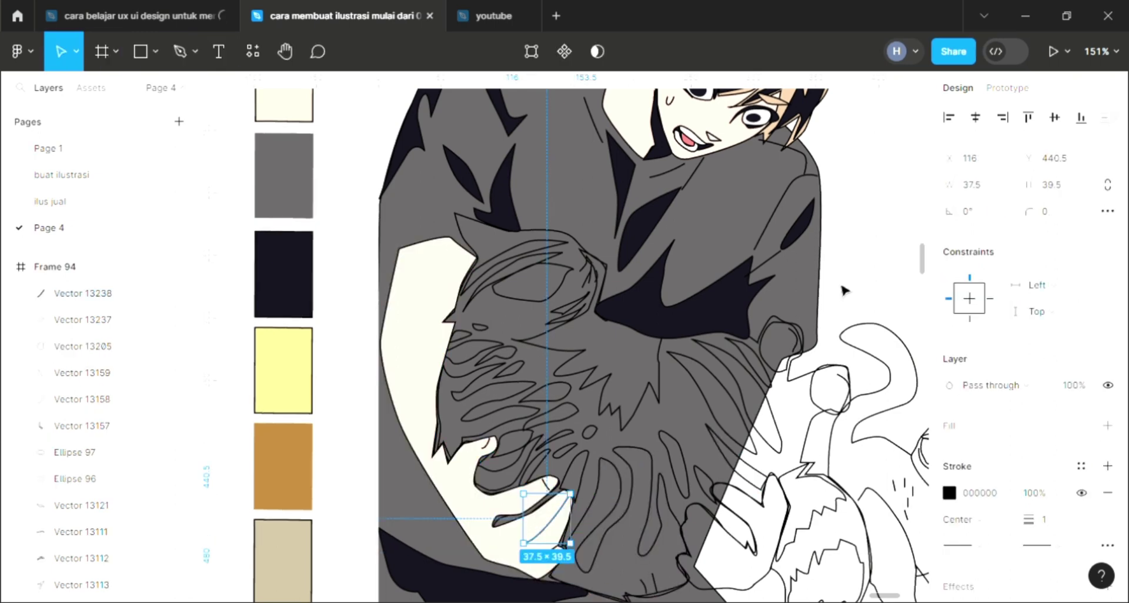
pyautogui.click(844, 285)
pyautogui.scroll(1, 570, 351)
pyautogui.scroll(1, 569, 352)
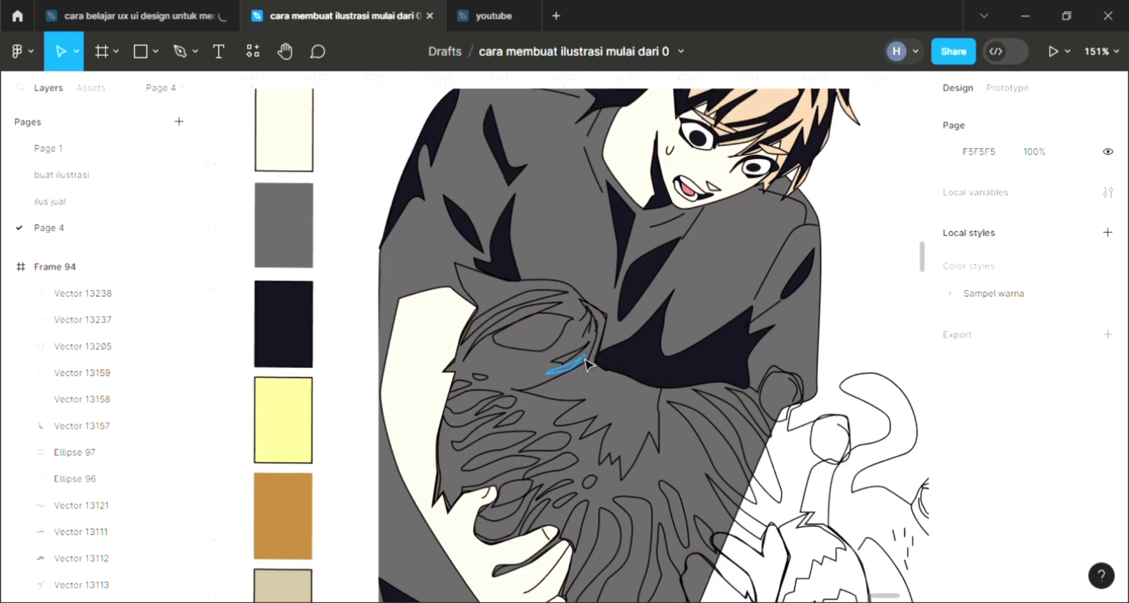
pyautogui.click(558, 352)
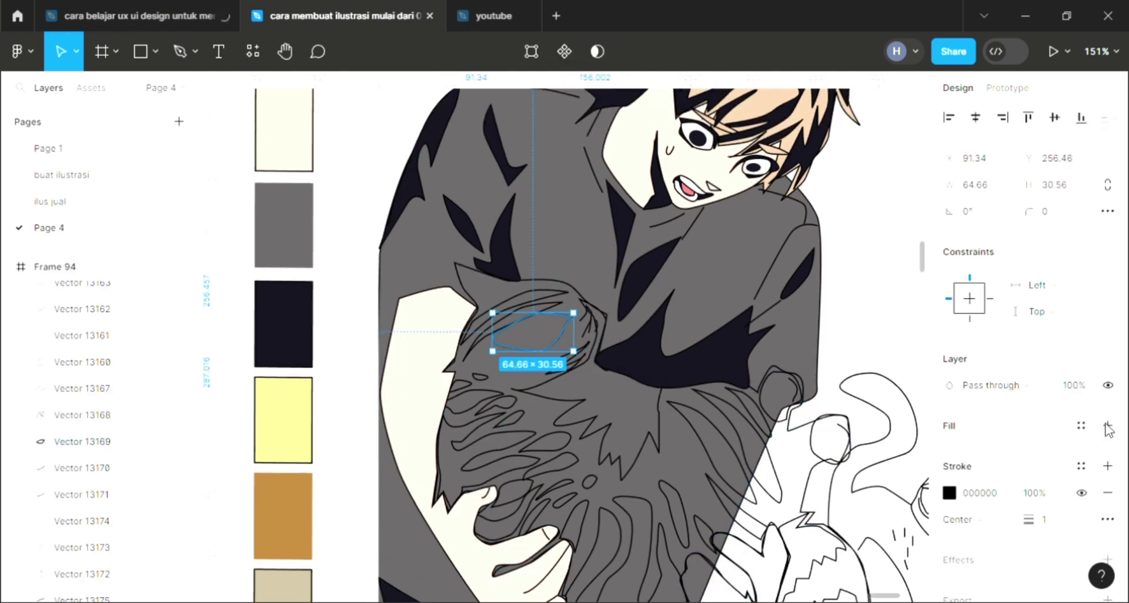
# Fill the cat's eye with the orange swatch colour
pyautogui.click(1108, 426)
pyautogui.scroll(1, 403, 447)
pyautogui.press('i')
pyautogui.click(306, 547)
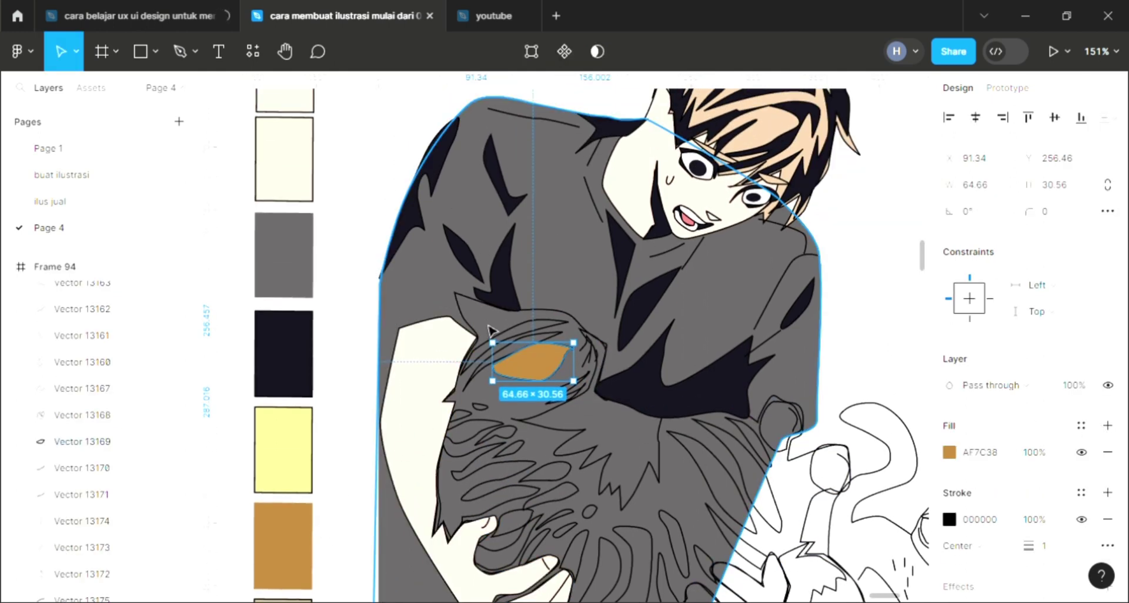
pyautogui.click(534, 336)
pyautogui.scroll(-2, 534, 337)
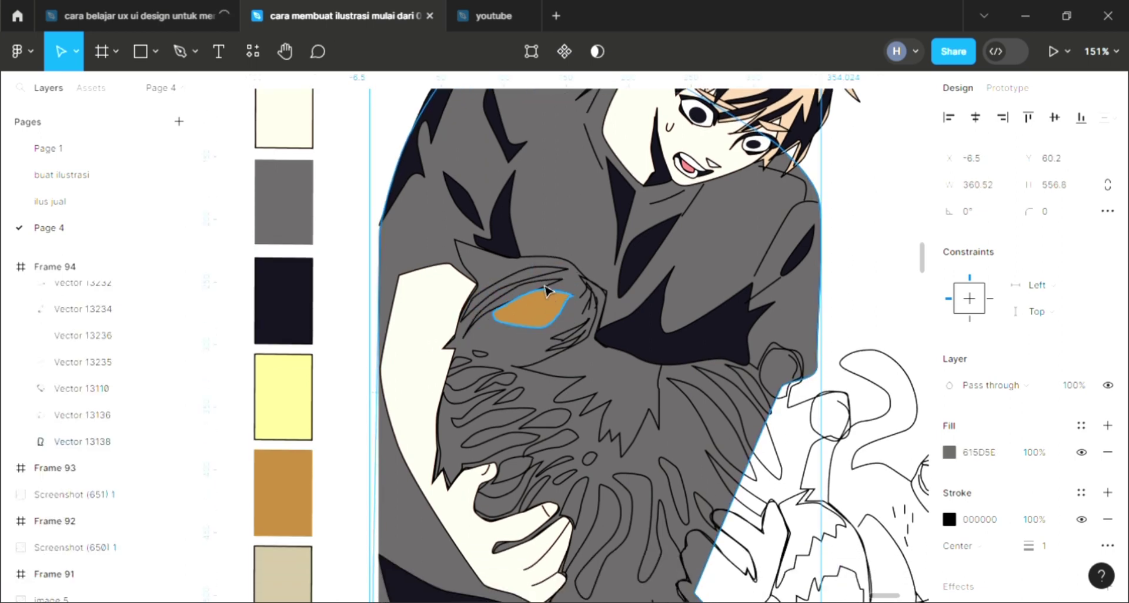
pyautogui.hotkey('ctrl', 'v')
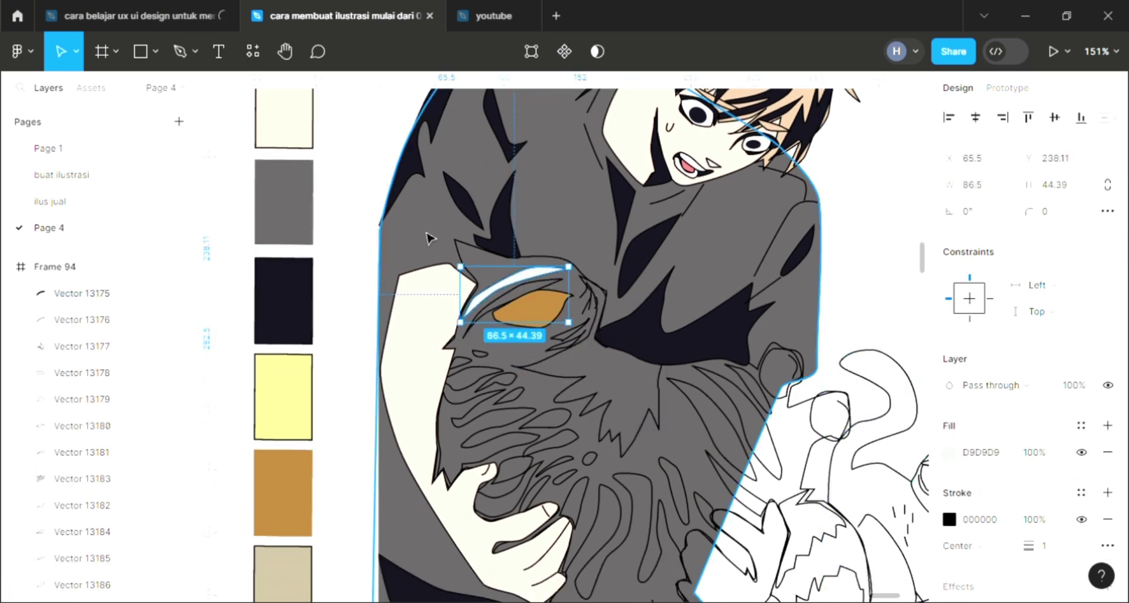
pyautogui.click(428, 239)
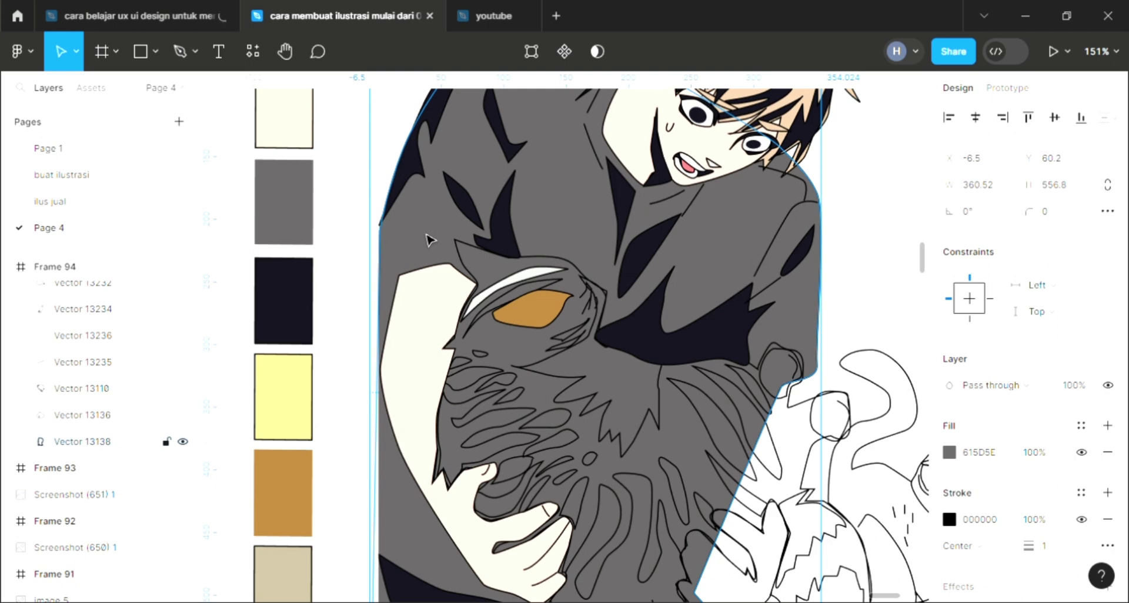
# Make the curves above and below the cat's eye pale yellow
pyautogui.click(480, 319)
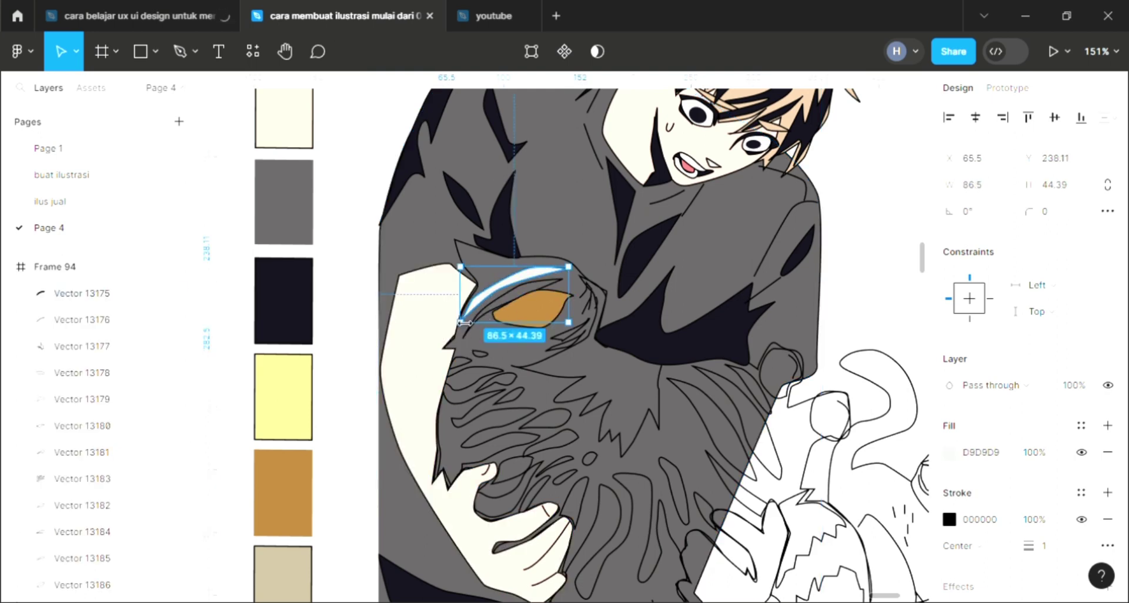
pyautogui.press('i')
pyautogui.scroll(-1, 298, 402)
pyautogui.click(307, 420)
pyautogui.scroll(-2, 392, 462)
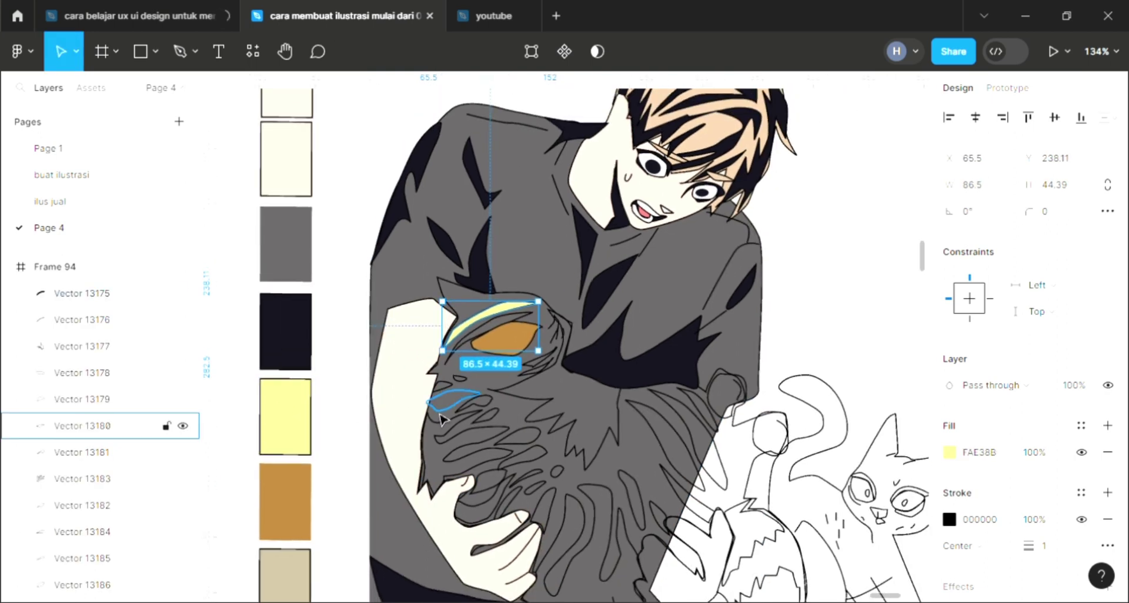
pyautogui.scroll(-2, 392, 463)
pyautogui.click(453, 360)
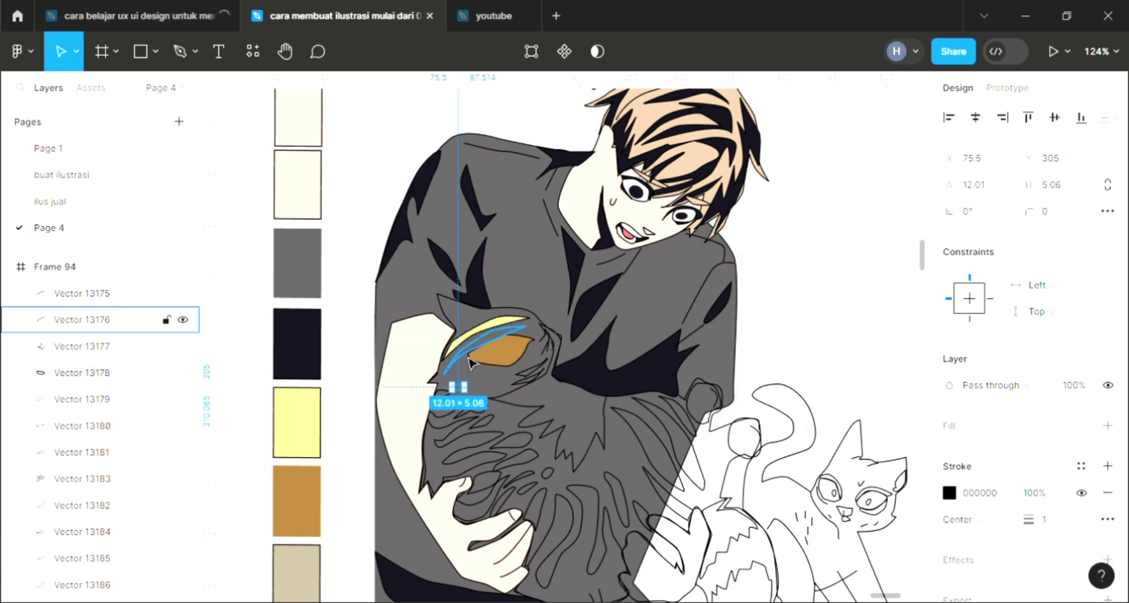
pyautogui.click(1108, 425)
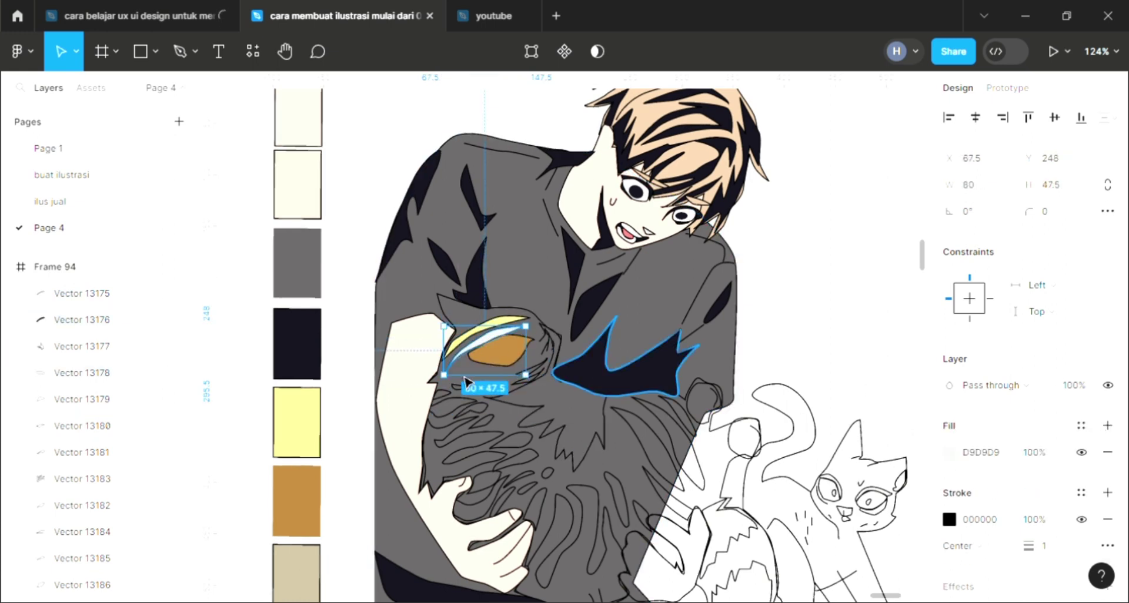
pyautogui.press('i')
pyautogui.click(310, 425)
# Fill the small head stripe and the side stripes pale yellow FAE38B
pyautogui.click(452, 411)
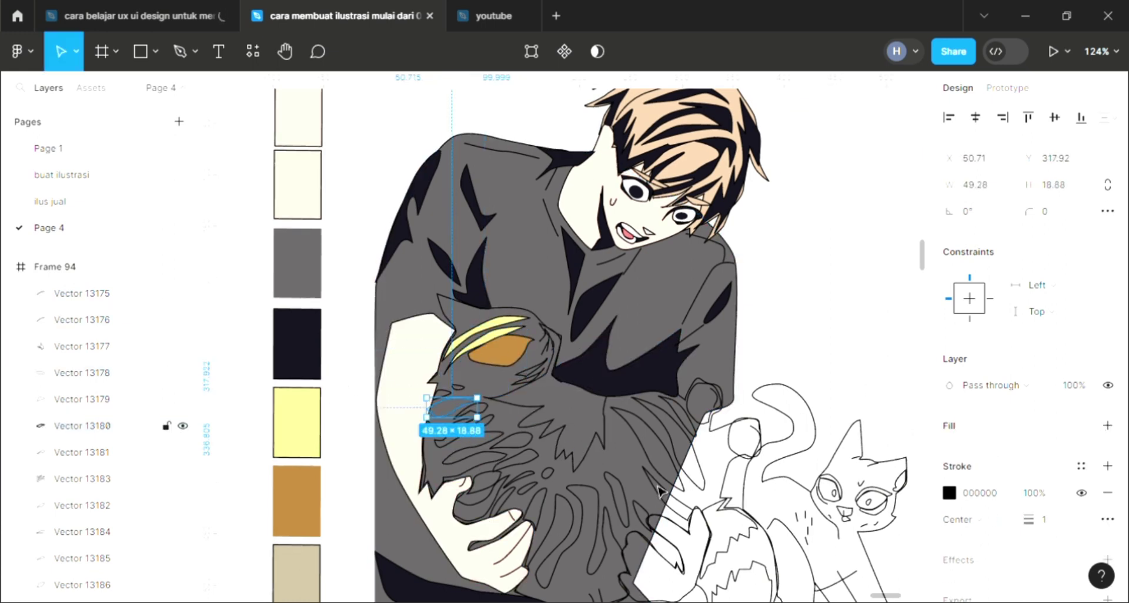
pyautogui.click(1108, 425)
pyautogui.press('i')
pyautogui.click(849, 152)
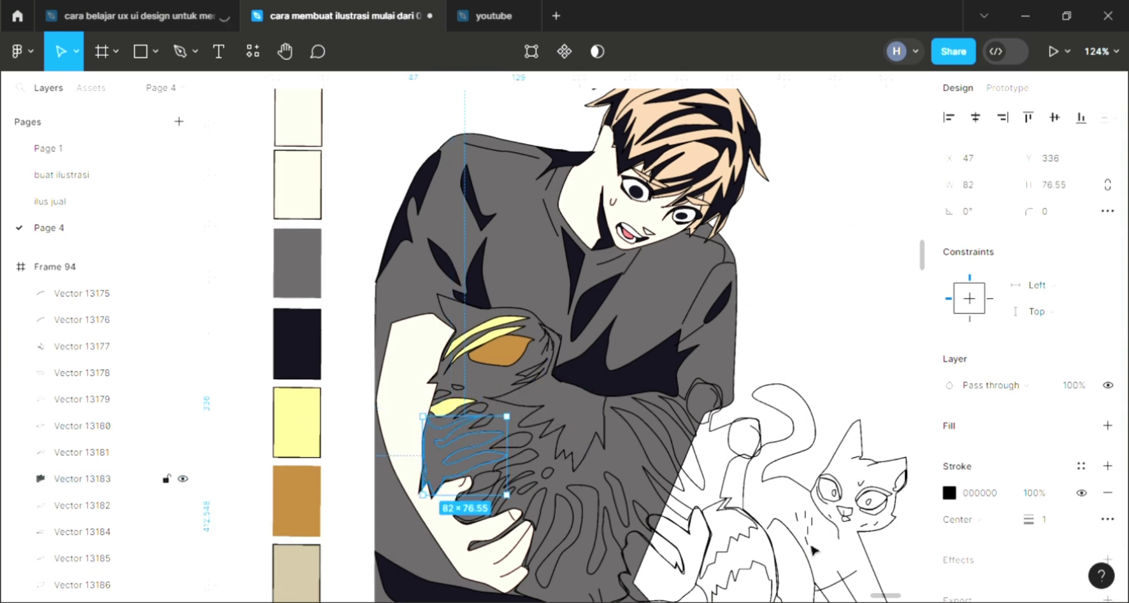
pyautogui.click(1108, 425)
pyautogui.press('i')
pyautogui.click(306, 447)
pyautogui.scroll(1, 593, 567)
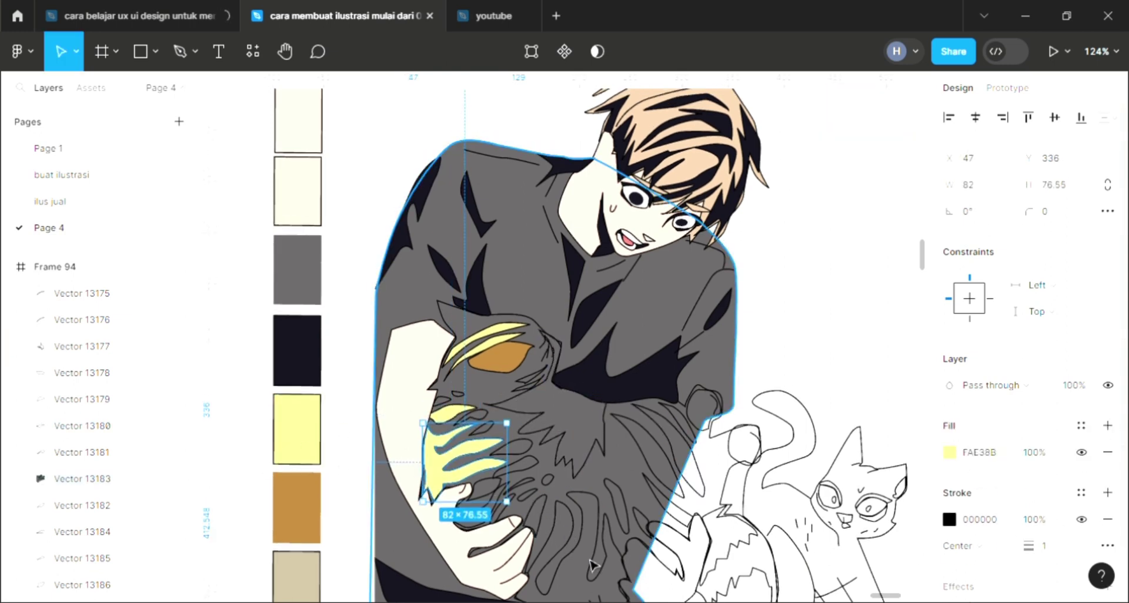
pyautogui.scroll(-3, 593, 566)
# Fill the large stripe shape lower on the cat pale yellow
pyautogui.click(580, 517)
pyautogui.click(1108, 426)
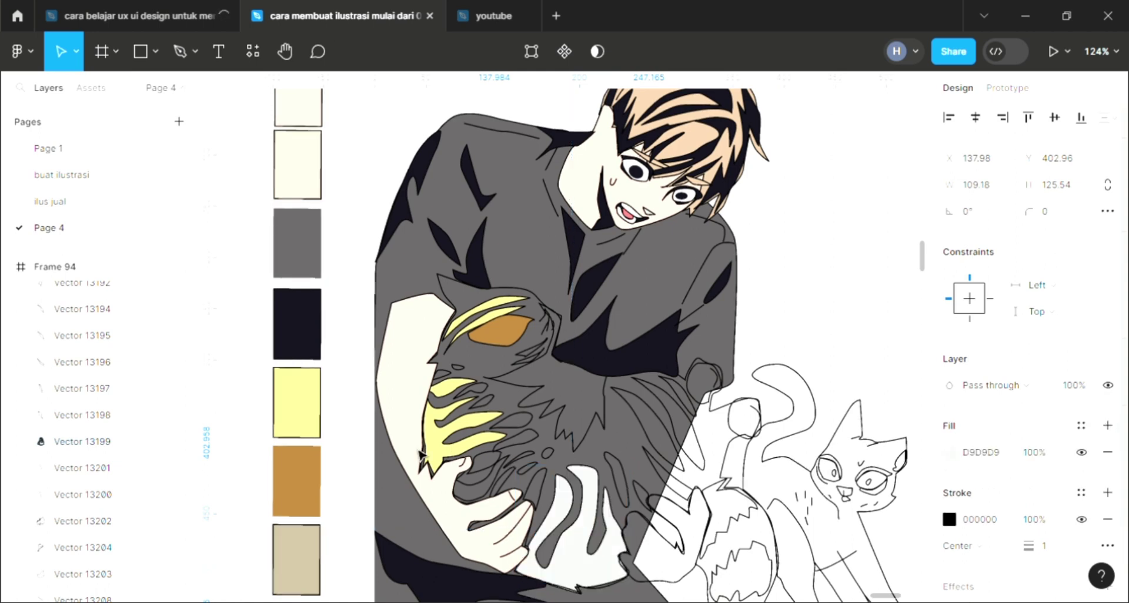
pyautogui.press('i')
pyautogui.click(297, 404)
pyautogui.press('Escape')
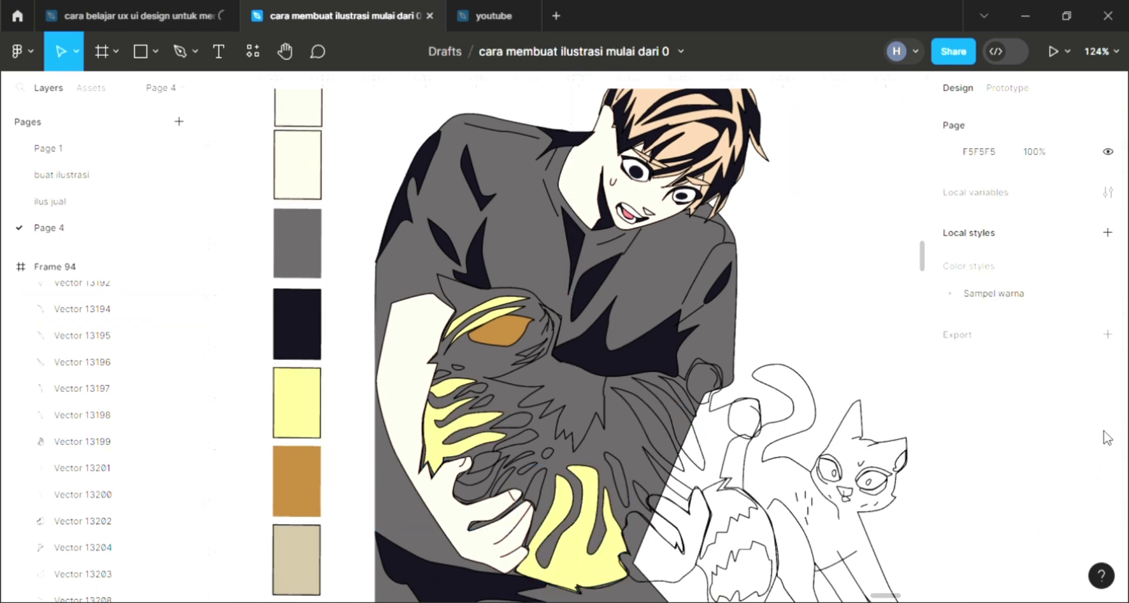
pyautogui.click(680, 456)
# Fill the cat's chest patch white and the stripe beside it near-black 1F1F1F
pyautogui.click(1110, 436)
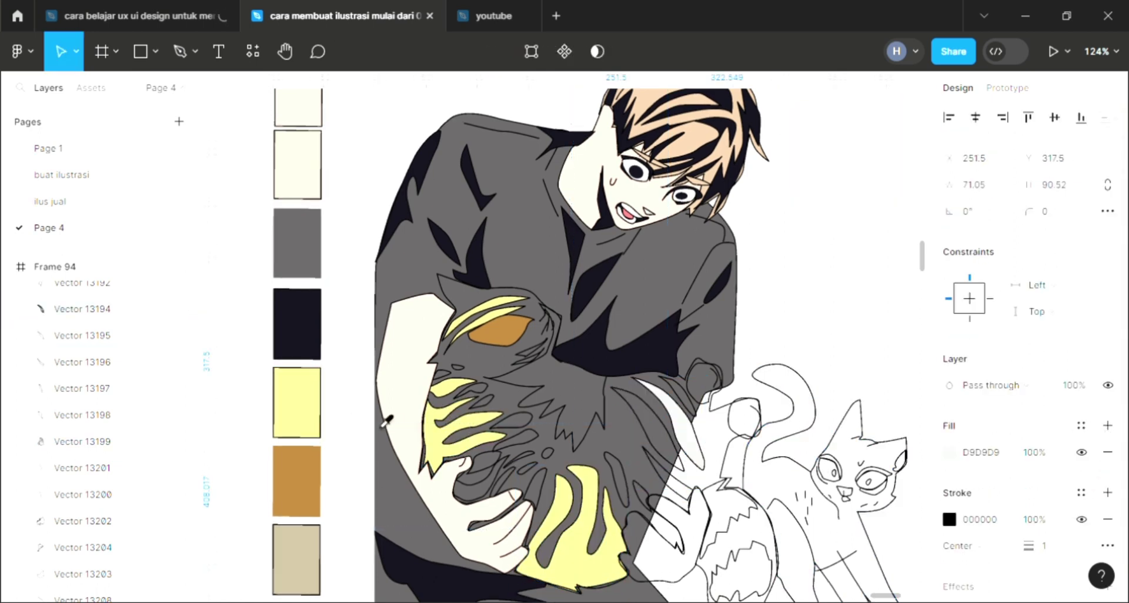
pyautogui.press('i')
pyautogui.click(546, 377)
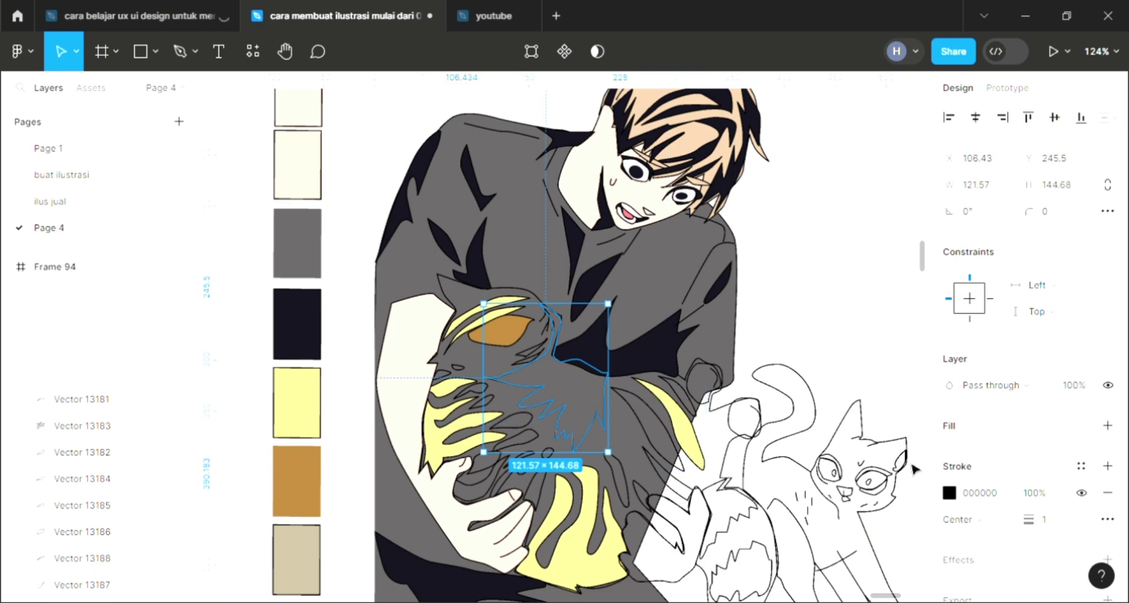
pyautogui.click(1107, 426)
pyautogui.press('i')
pyautogui.click(711, 423)
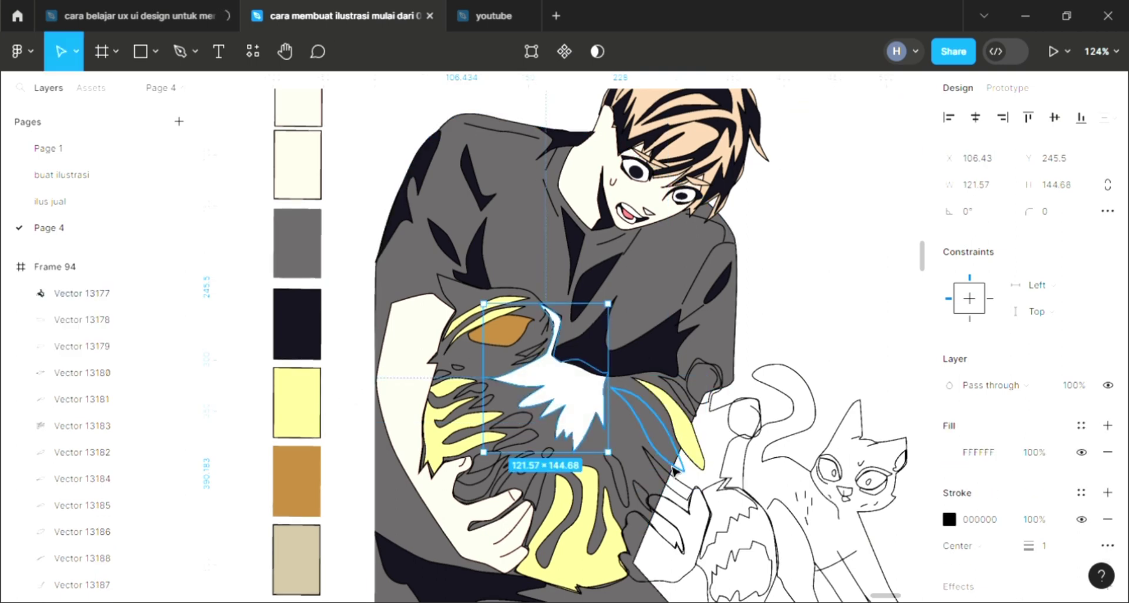
pyautogui.click(650, 426)
pyautogui.click(1108, 426)
pyautogui.press('i')
pyautogui.click(297, 323)
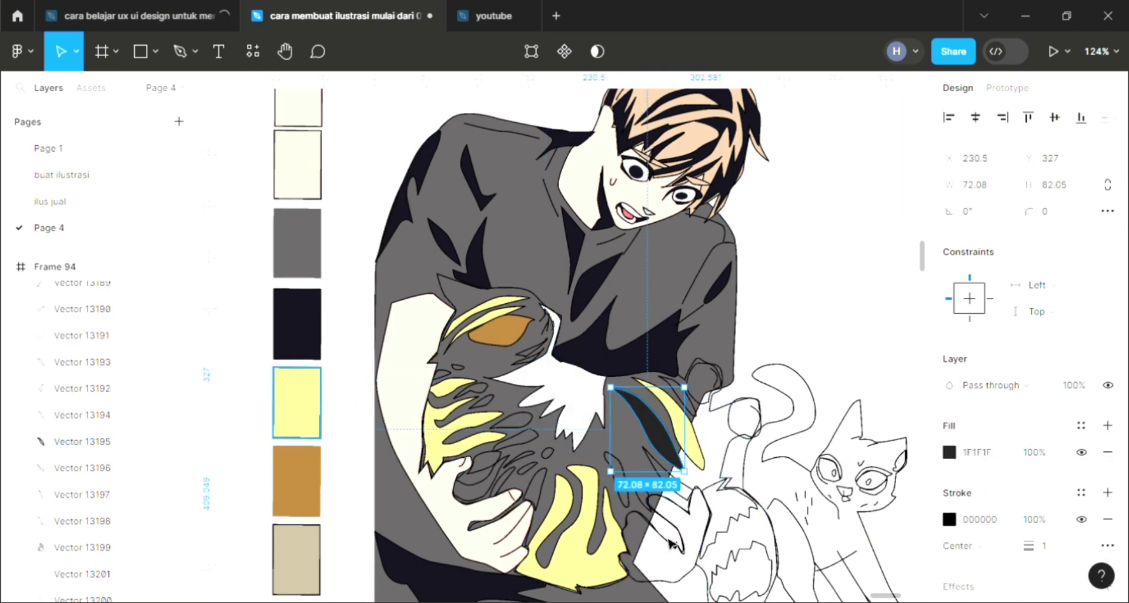
# Make the thin curve below the dark stripe and another small stripe yellow
pyautogui.click(683, 498)
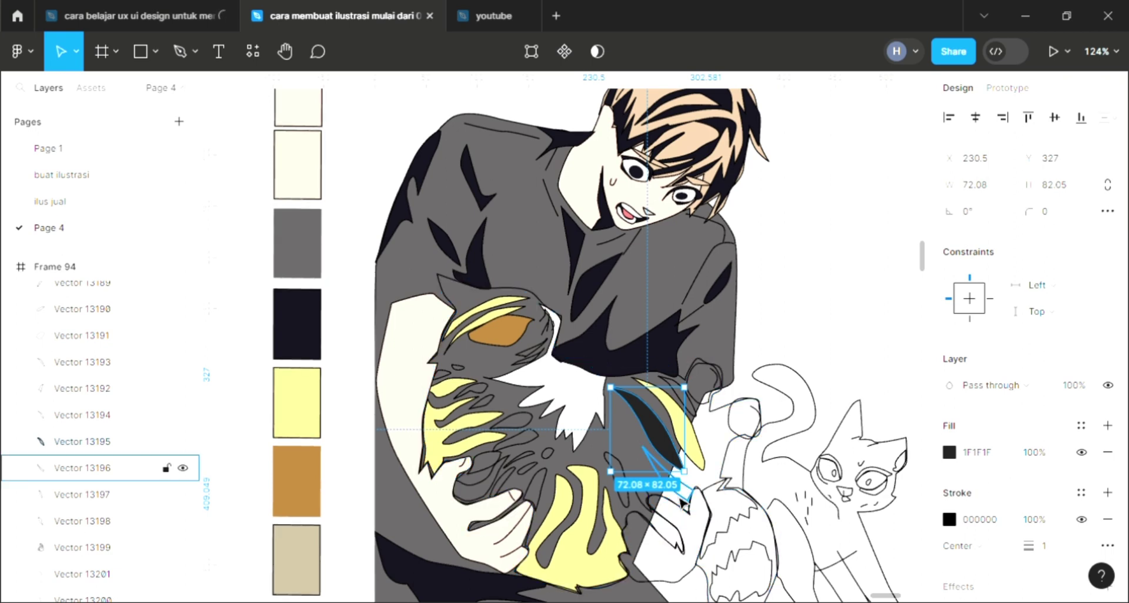
pyautogui.click(1108, 425)
pyautogui.press('i')
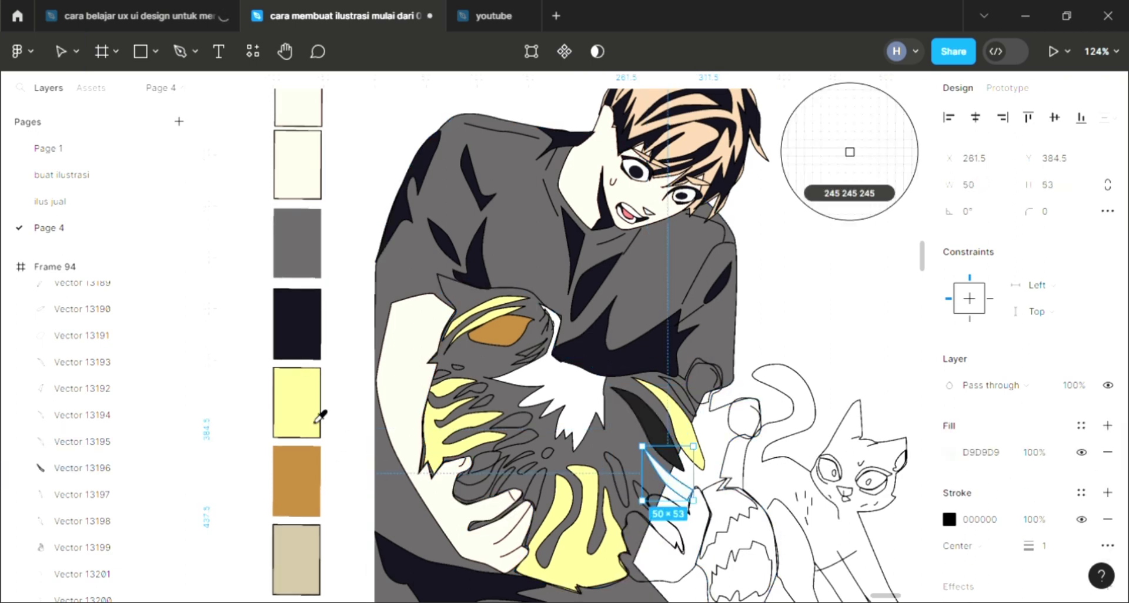
pyautogui.press('Escape')
pyautogui.click(531, 492)
pyautogui.click(1108, 426)
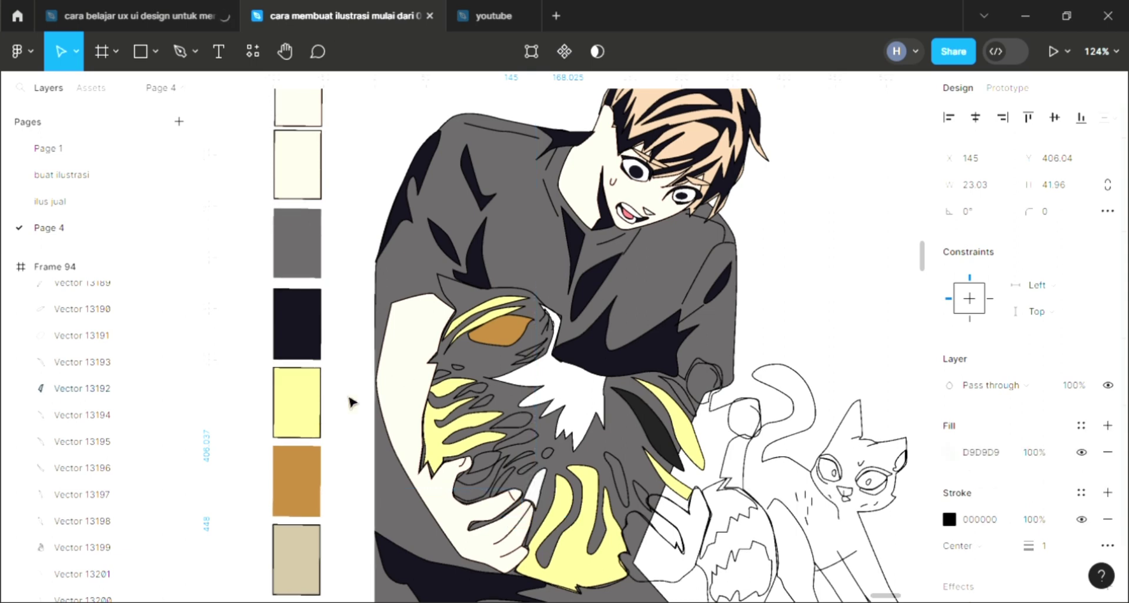
pyautogui.press('i')
pyautogui.press('Escape')
pyautogui.click(511, 419)
# Fill the small stripe near the boy's hand yellow from the swatch
pyautogui.click(1108, 426)
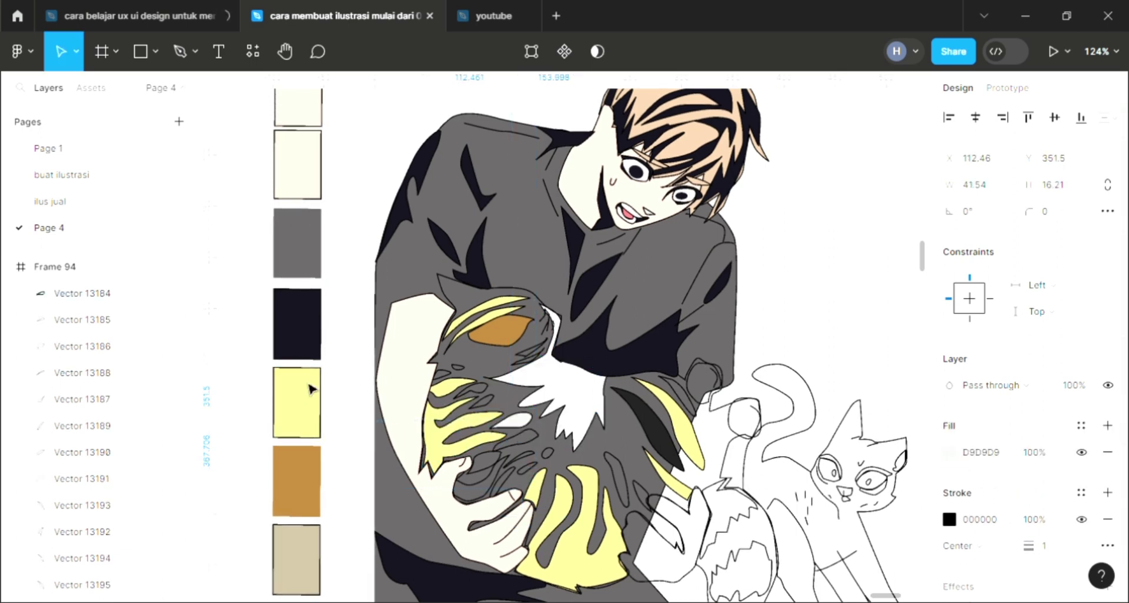
pyautogui.press('i')
pyautogui.click(303, 416)
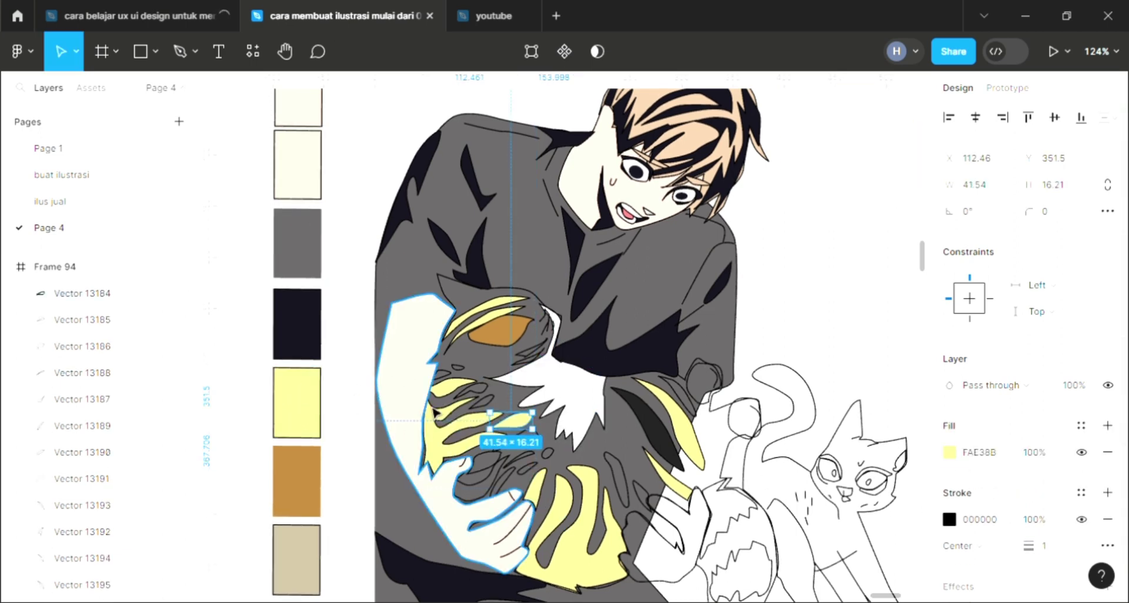
pyautogui.click(541, 465)
# Recolour the cat's belly stripes and left-side stripes orange AF7C38
pyautogui.press('i')
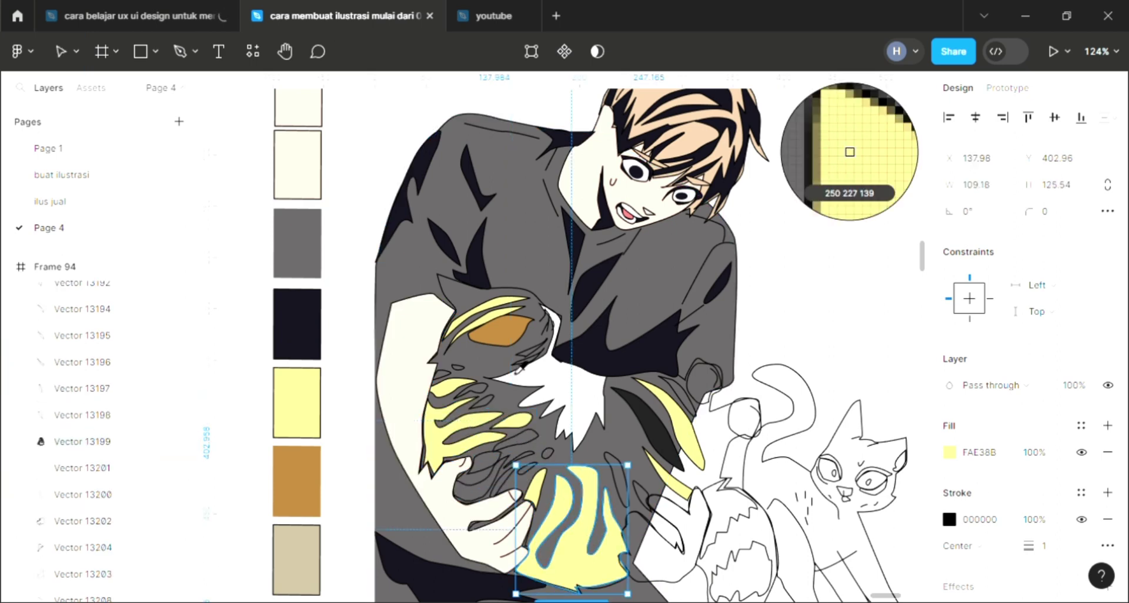
pyautogui.click(297, 481)
pyautogui.click(458, 423)
pyautogui.press('i')
pyautogui.click(568, 468)
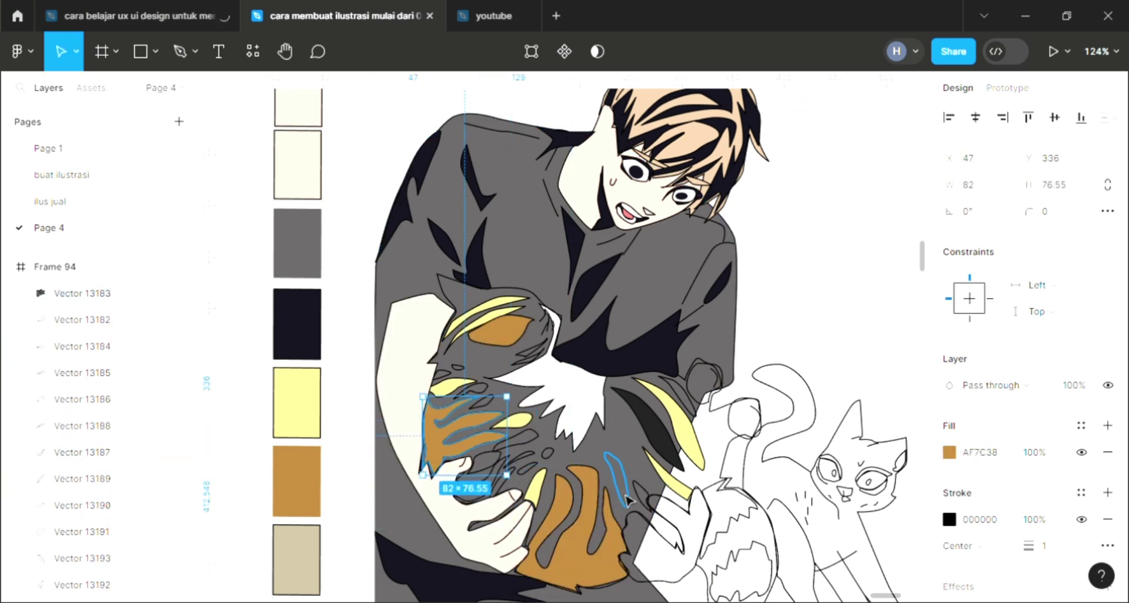
pyautogui.click(627, 500)
pyautogui.press('i')
# Fill the small stripe near the eye and a small yellow stripe with orange
pyautogui.click(450, 387)
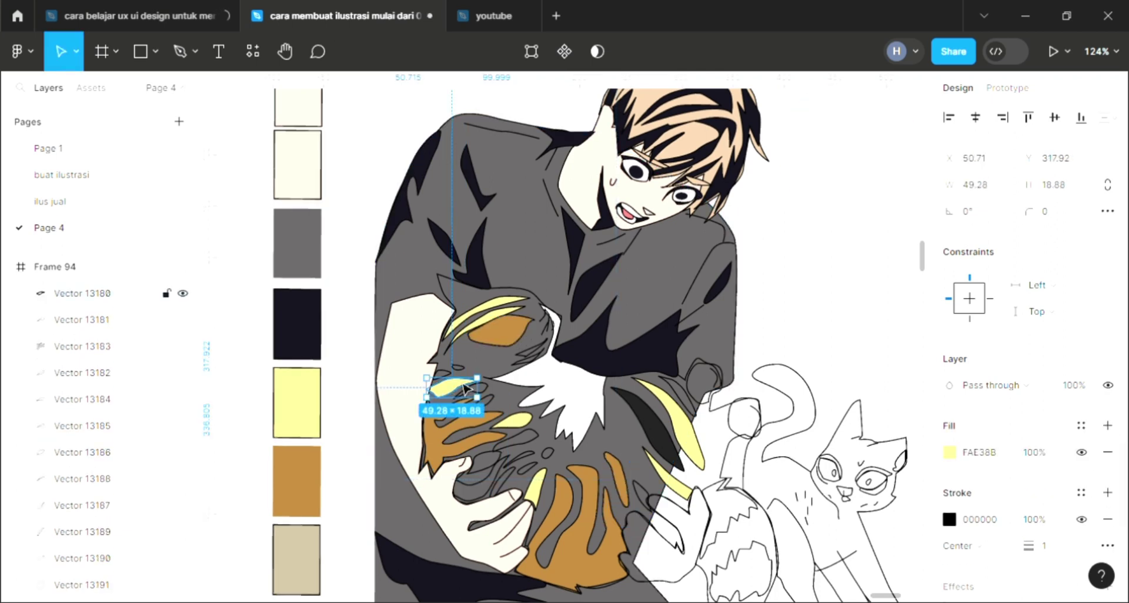
pyautogui.press('i')
pyautogui.click(521, 453)
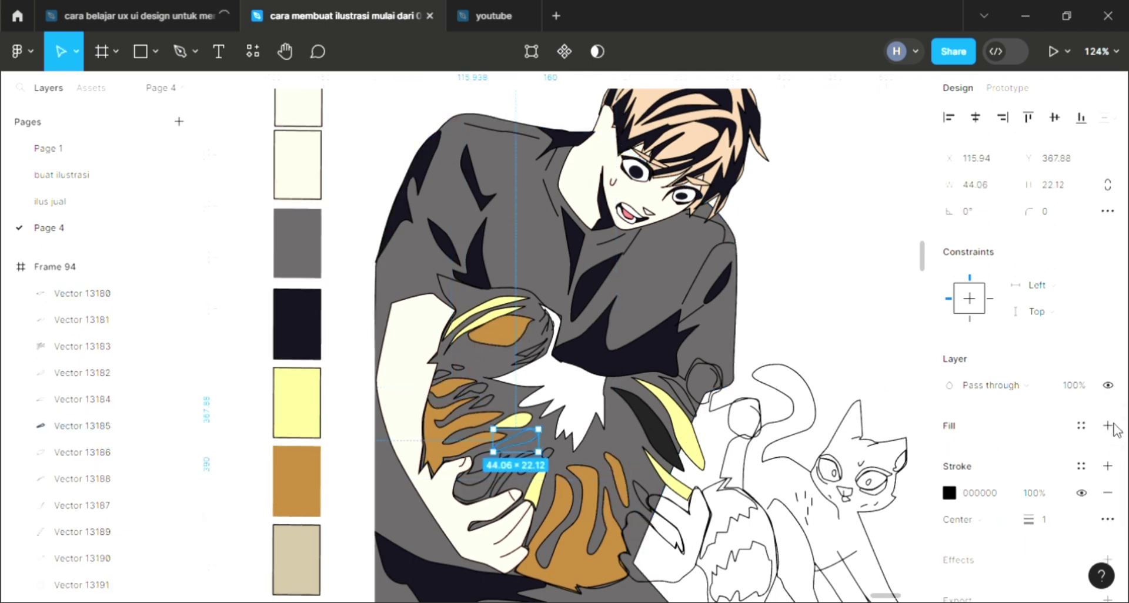
pyautogui.press('i')
pyautogui.click(850, 152)
pyautogui.click(511, 421)
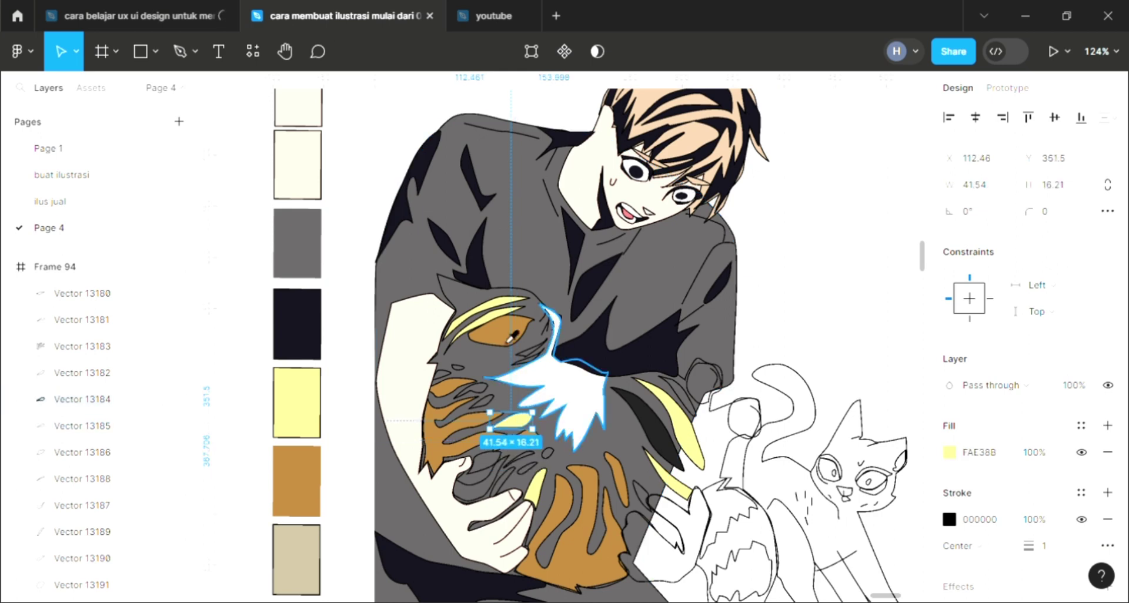
pyautogui.press('i')
pyautogui.click(447, 412)
# Fill the larger yellow stripe near the paw and the stripe under the belly orange
pyautogui.click(667, 470)
pyautogui.press('i')
pyautogui.click(447, 411)
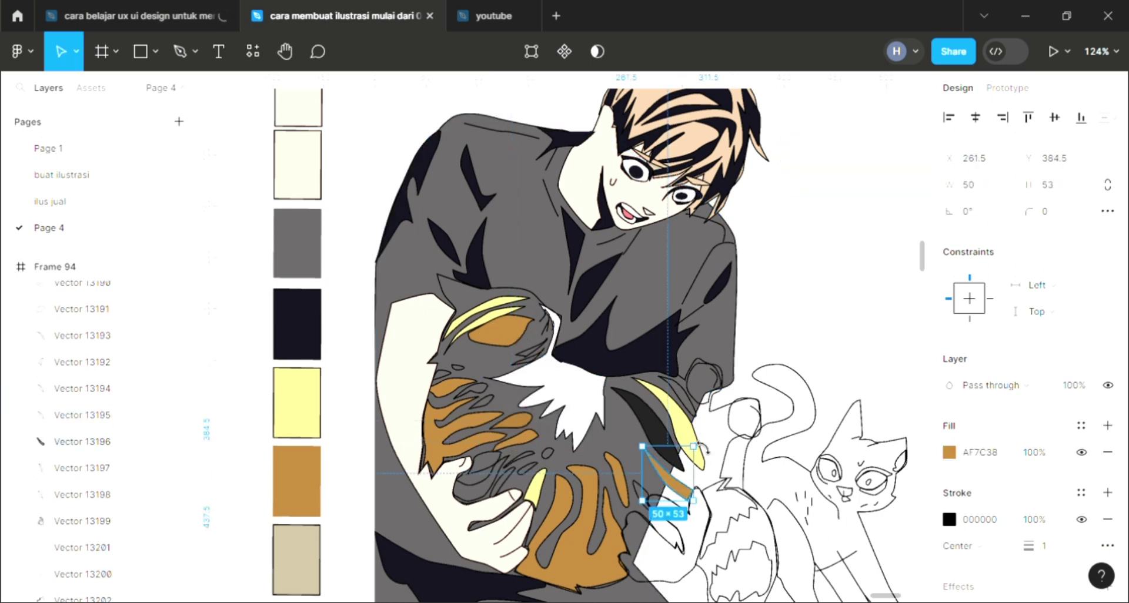
pyautogui.press('i')
pyautogui.click(499, 486)
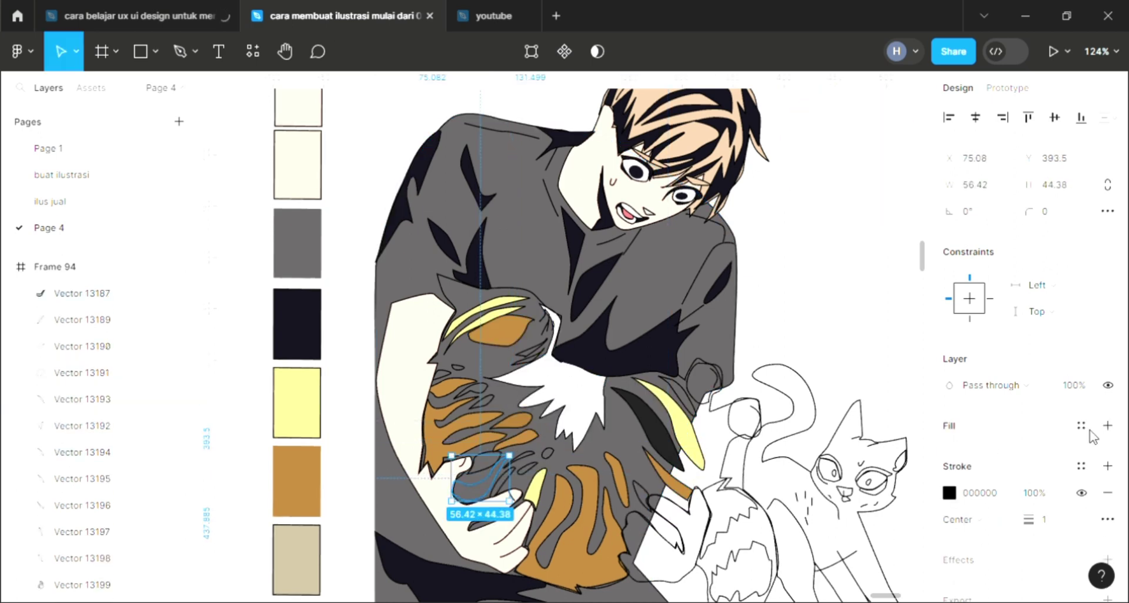
pyautogui.click(1108, 425)
pyautogui.press('i')
pyautogui.click(447, 411)
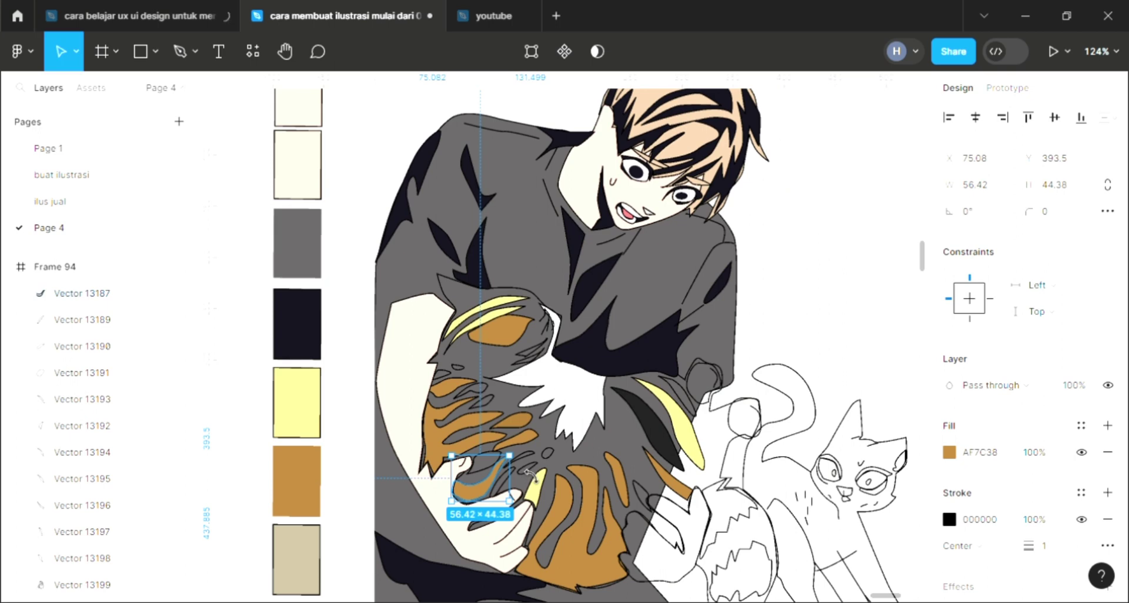
# Fill two more small stripes on the cat with orange AF7C38
pyautogui.click(657, 501)
pyautogui.click(1108, 425)
pyautogui.press('i')
pyautogui.click(527, 469)
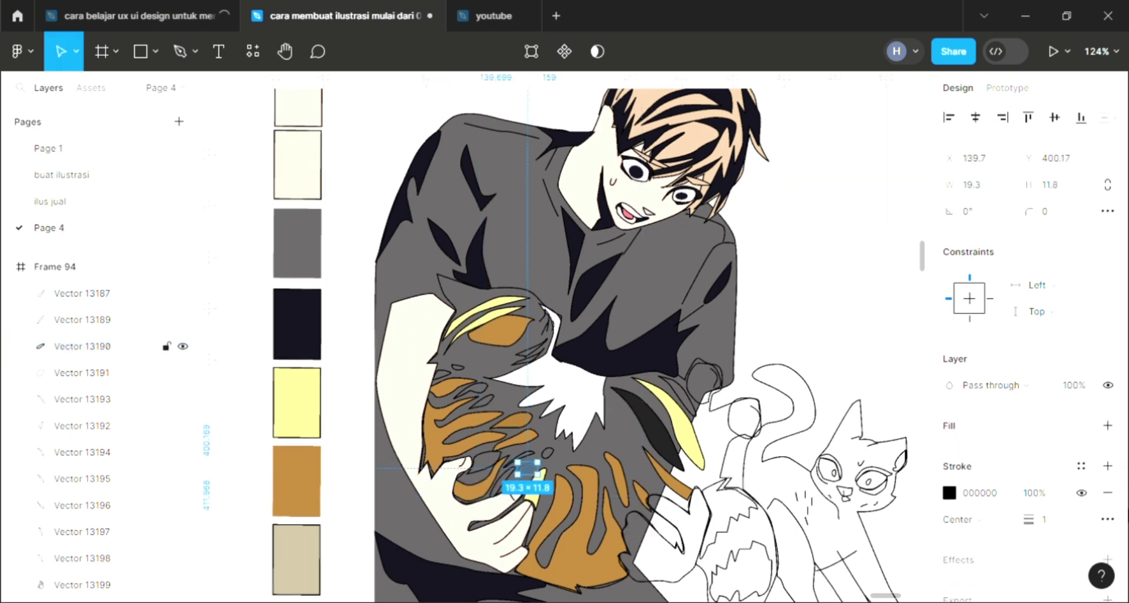
pyautogui.click(1107, 426)
pyautogui.press('i')
pyautogui.click(562, 475)
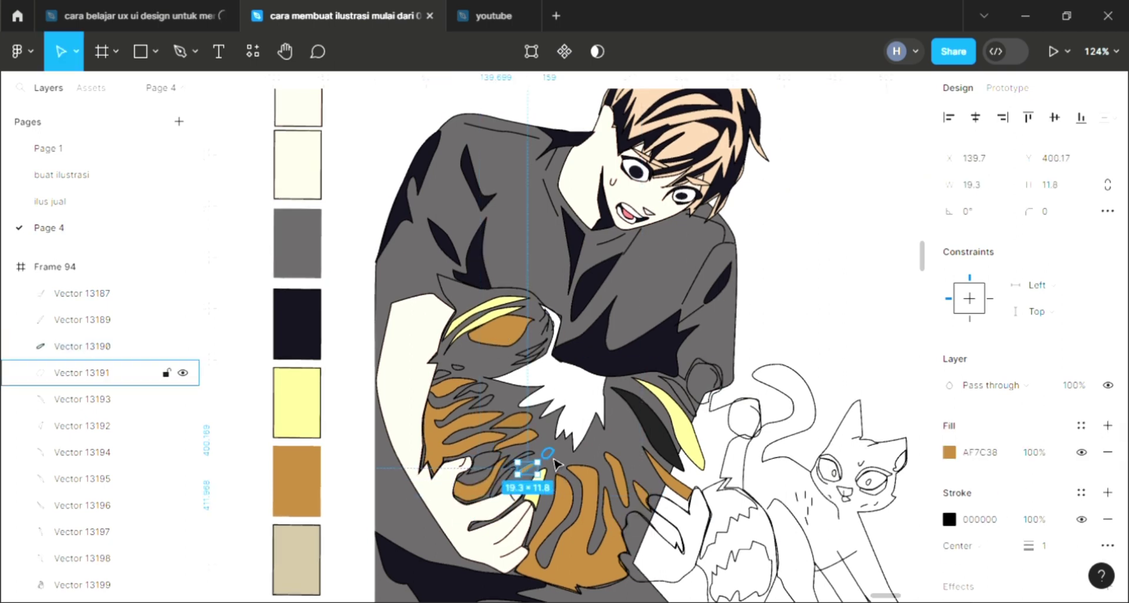
# Fill the small oval spot and the next stripe with orange AF7C38
pyautogui.click(548, 452)
pyautogui.click(1107, 425)
pyautogui.press('i')
pyautogui.click(494, 479)
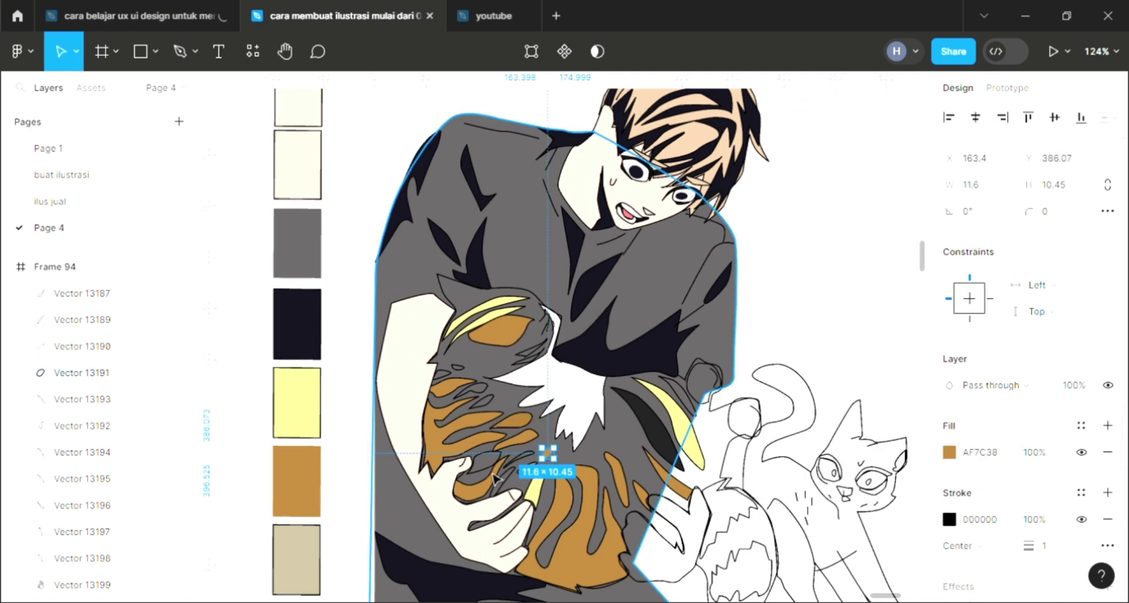
pyautogui.click(1107, 426)
pyautogui.press('i')
pyautogui.click(523, 334)
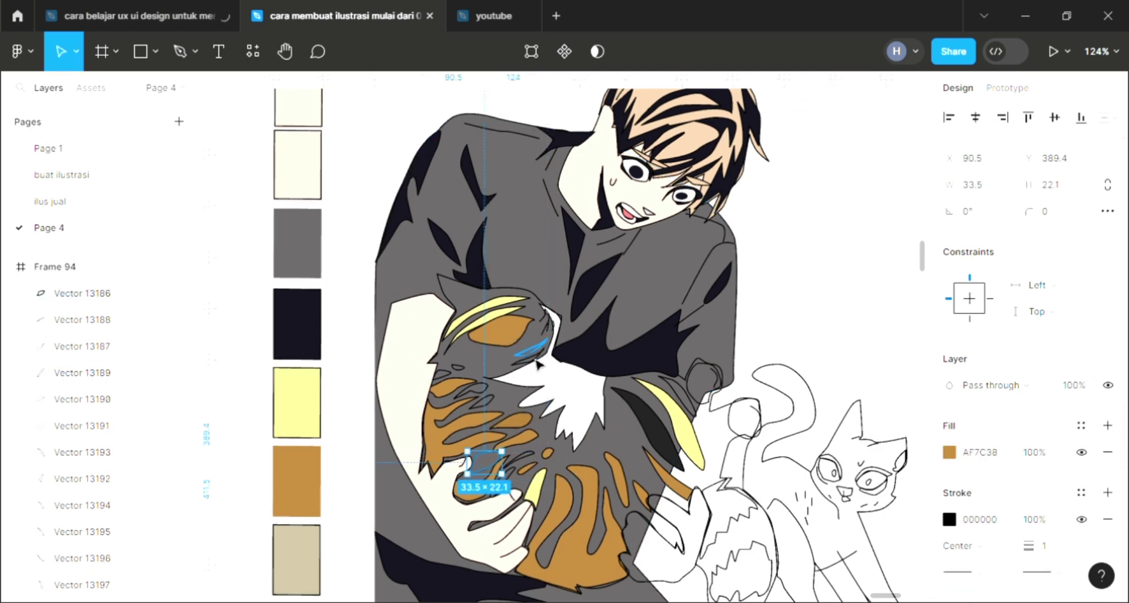
# Fill the stripe near the cat's head with orange
pyautogui.press('i')
pyautogui.click(523, 332)
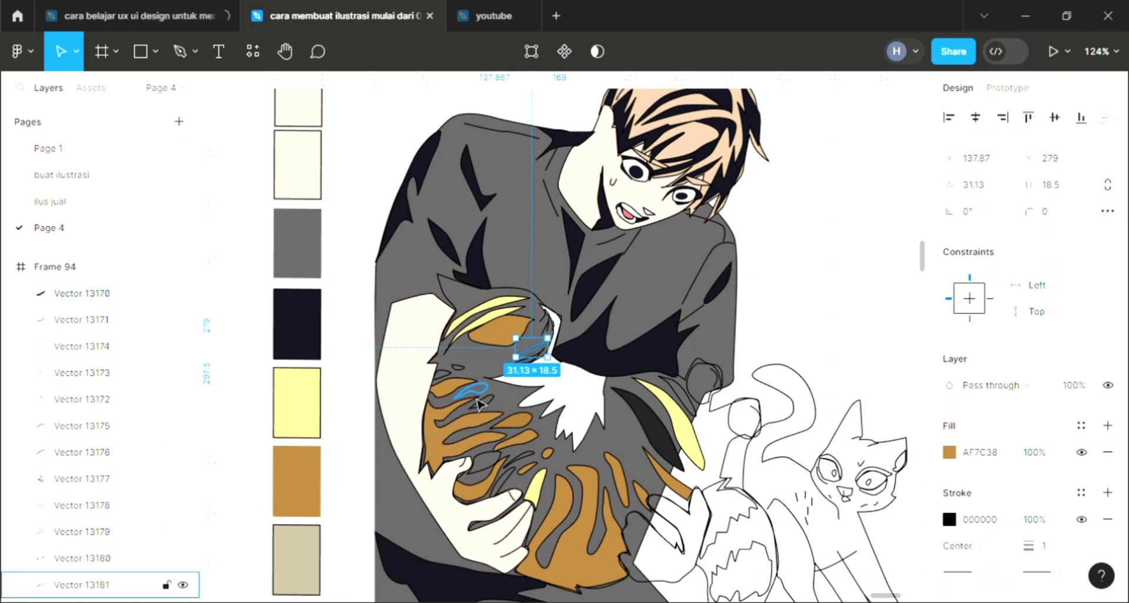
pyautogui.press('i')
pyautogui.press('Escape')
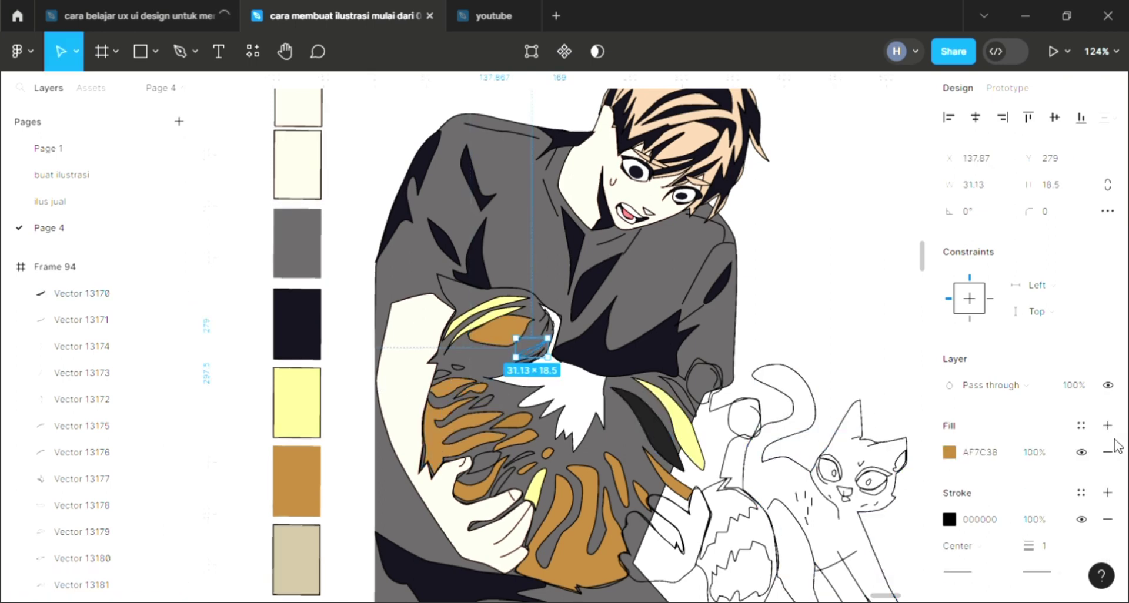
pyautogui.click(483, 397)
# Fill the small stripe beside the cat's eye with orange
pyautogui.click(1107, 425)
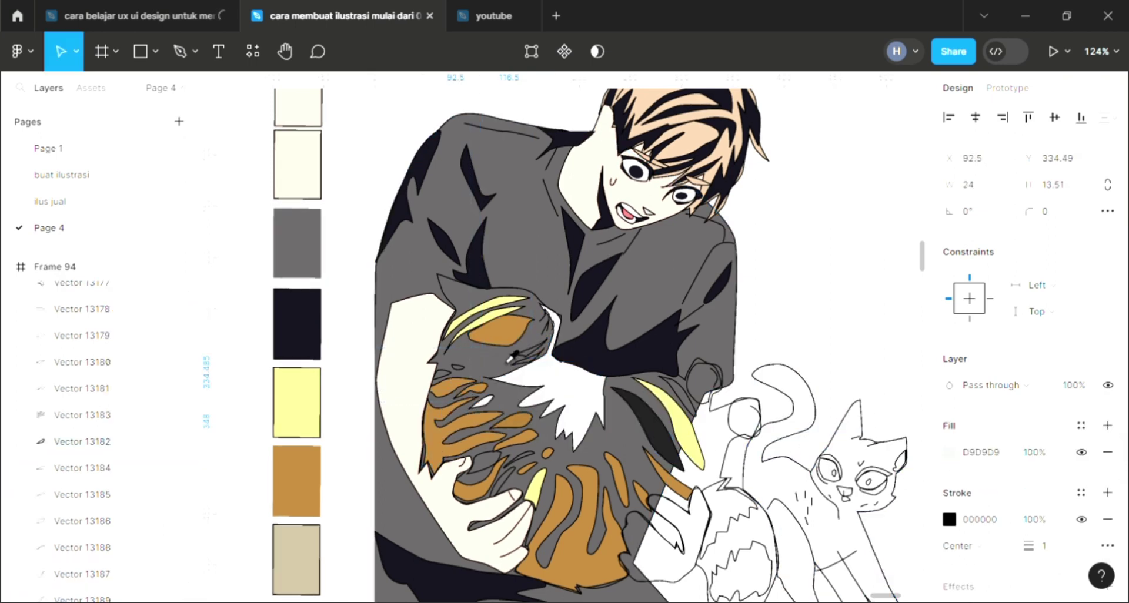
pyautogui.click(512, 354)
pyautogui.click(458, 368)
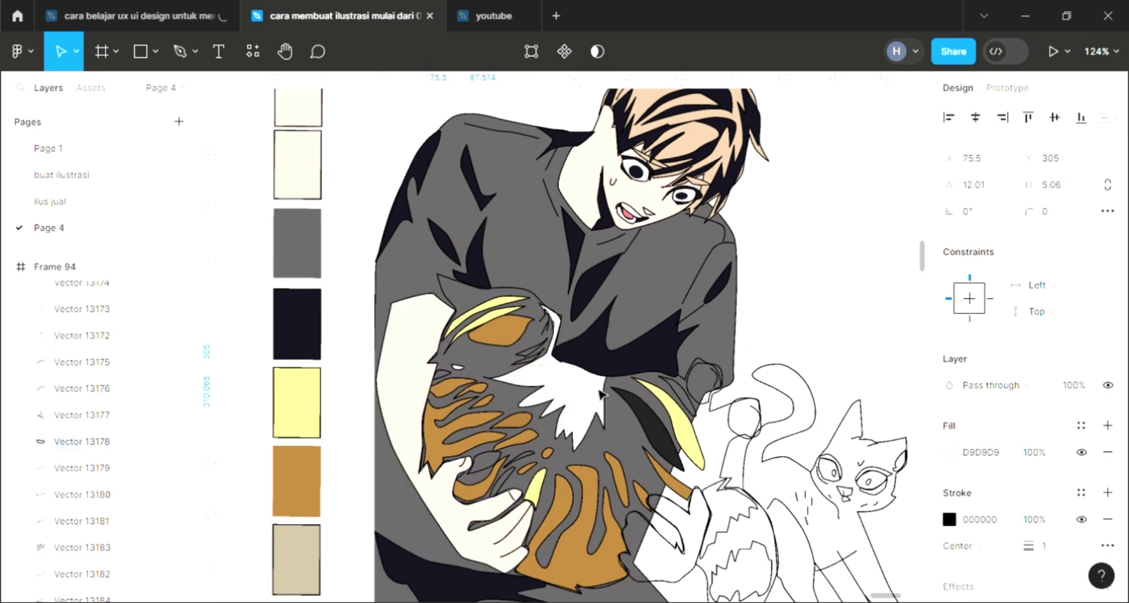
pyautogui.press('i')
pyautogui.click(547, 453)
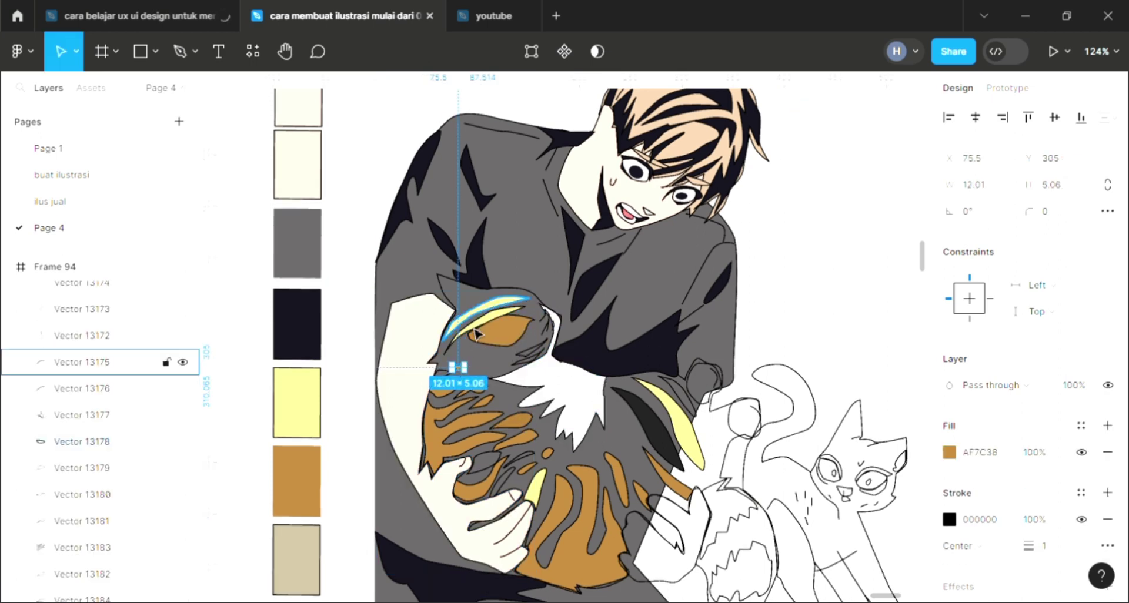
# Recolour the large head stripe, back stripe and a small stripe's outline orange
pyautogui.click(516, 316)
pyautogui.press('i')
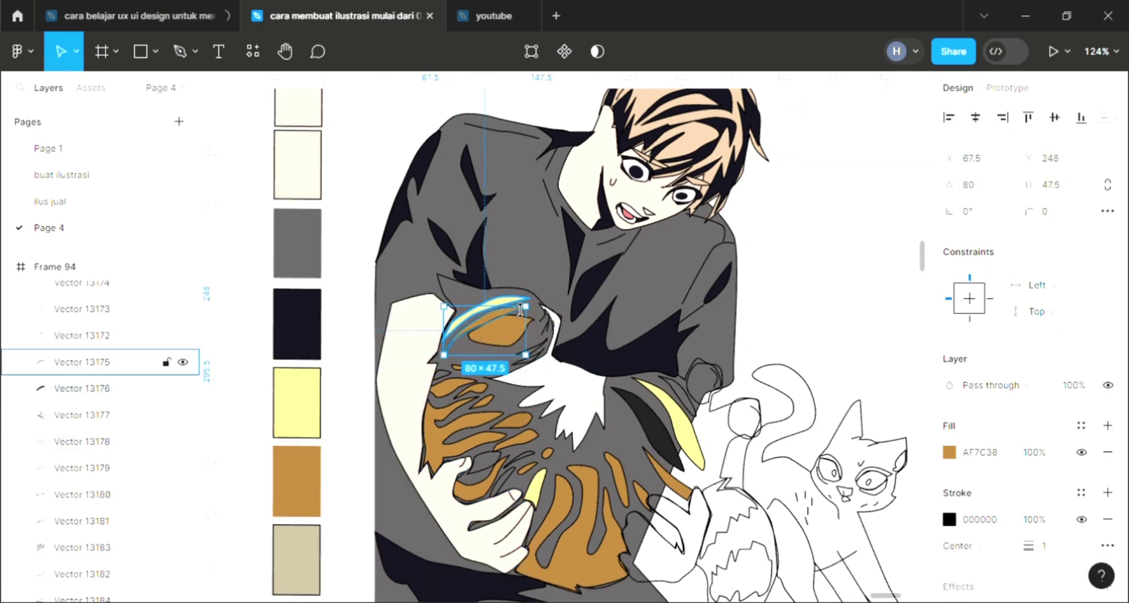
pyautogui.press('i')
pyautogui.click(520, 310)
pyautogui.click(697, 414)
pyautogui.press('i')
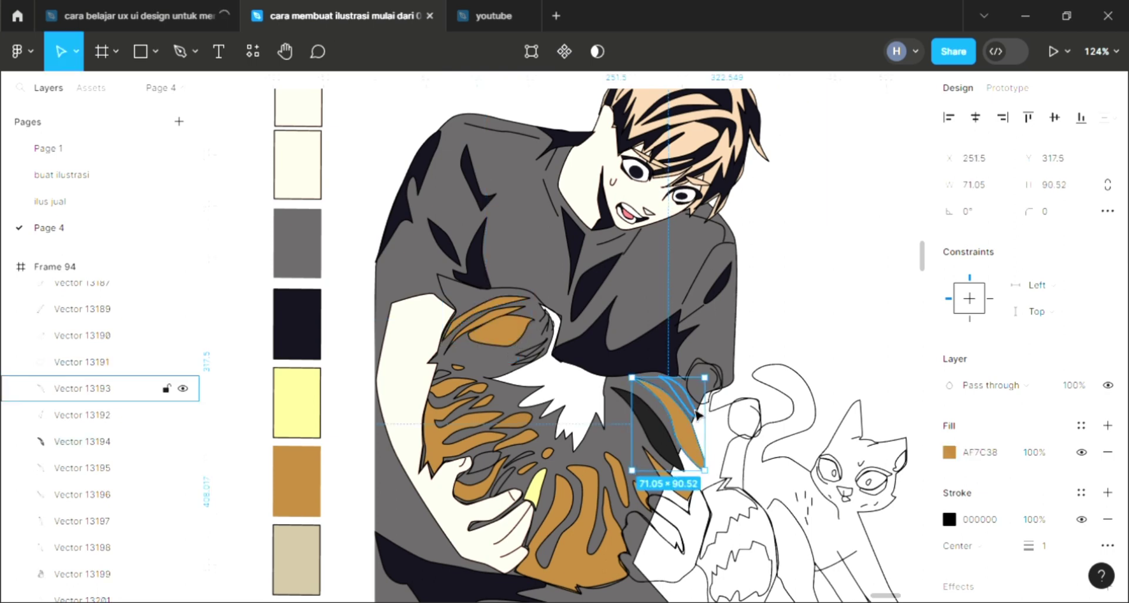
pyautogui.click(669, 397)
pyautogui.press('i')
pyautogui.press('i')
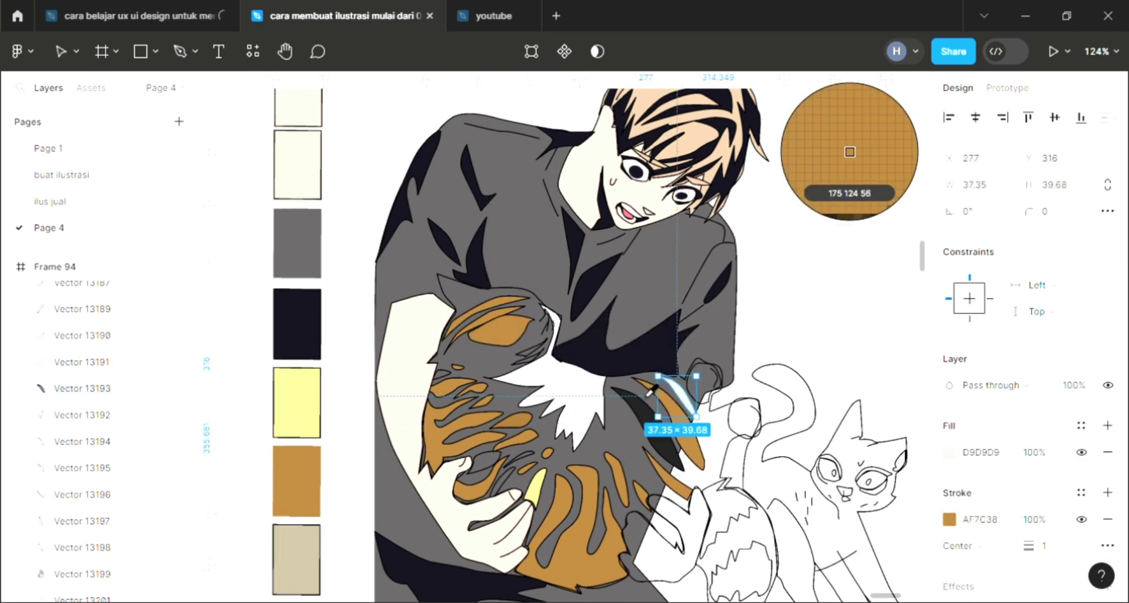
# Fill the small circle by the boy's hand white and the dark back stripe orange
pyautogui.click(718, 410)
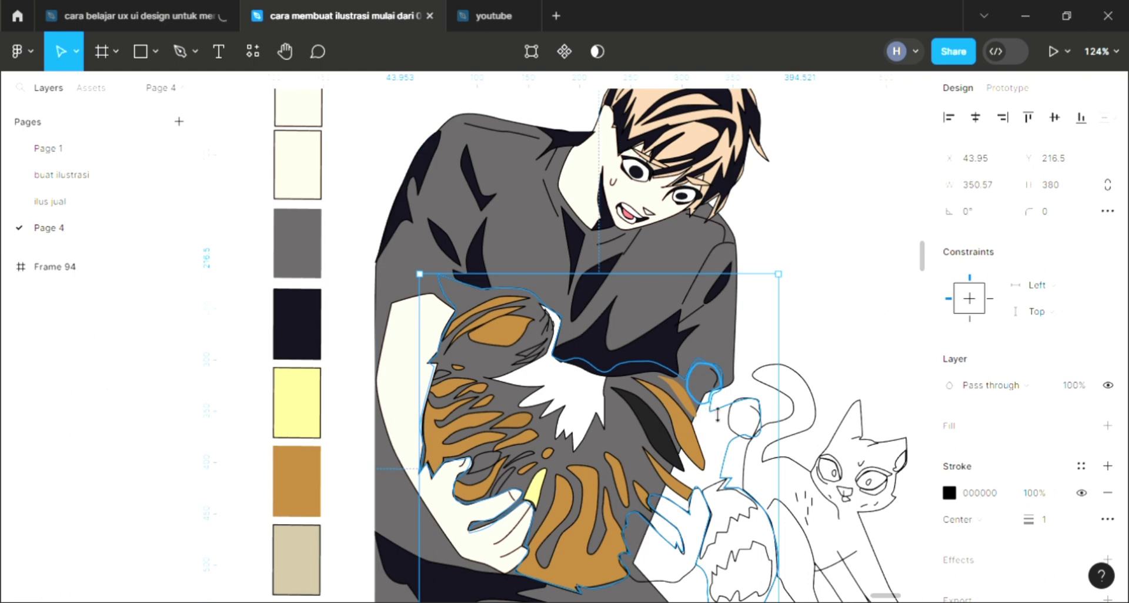
pyautogui.click(718, 413)
pyautogui.press('i')
pyautogui.click(839, 353)
pyautogui.click(647, 429)
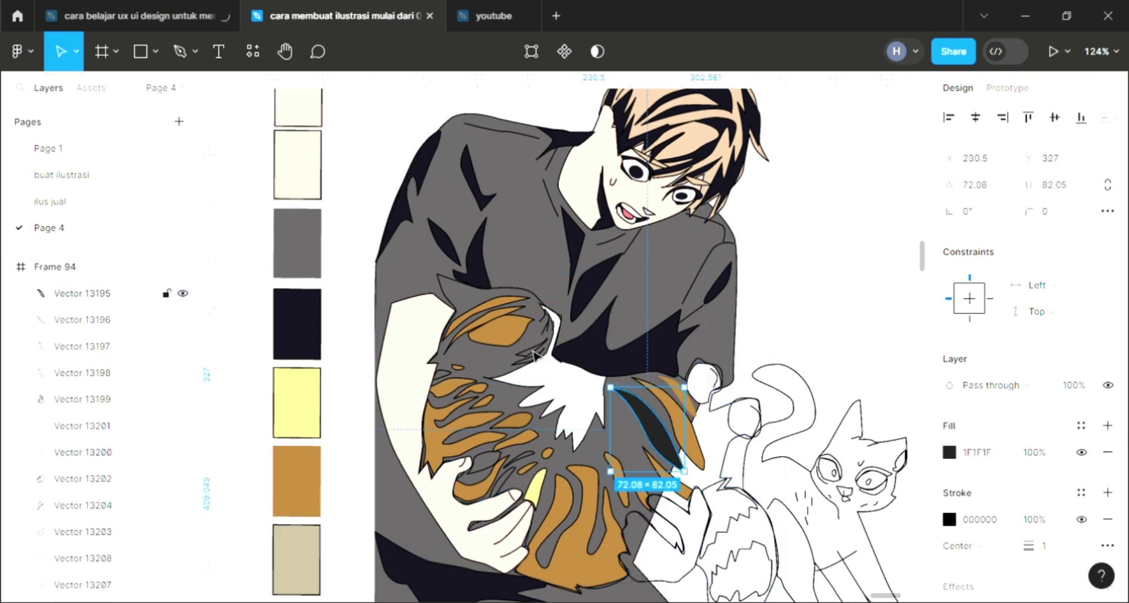
pyautogui.press('i')
pyautogui.click(517, 338)
# Fill the small unfilled stripe near the paw with orange AF7C38
pyautogui.click(503, 482)
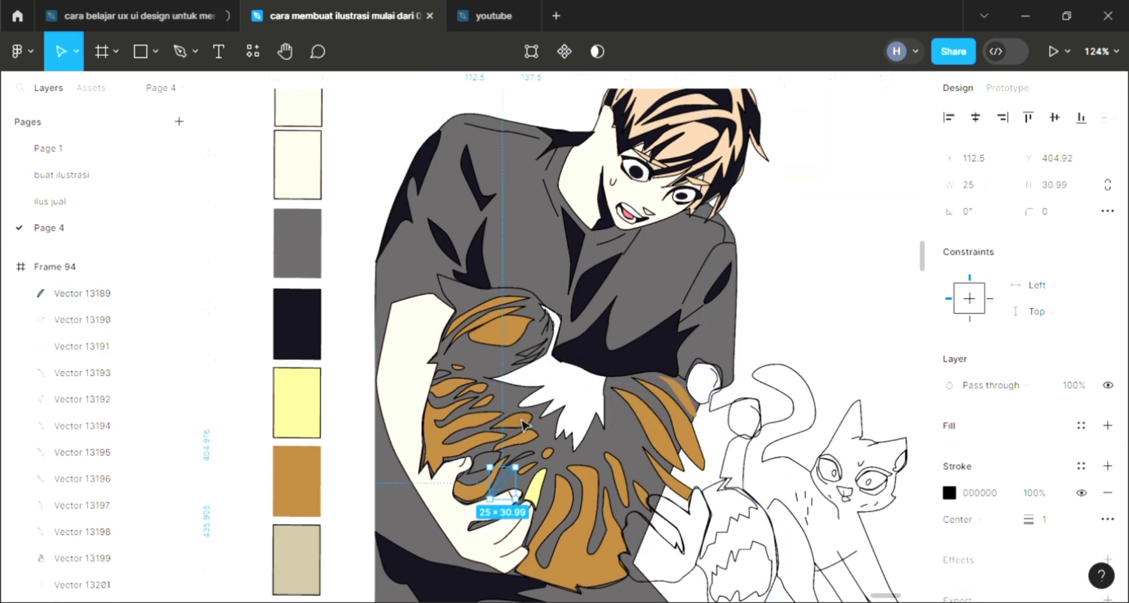
pyautogui.click(485, 463)
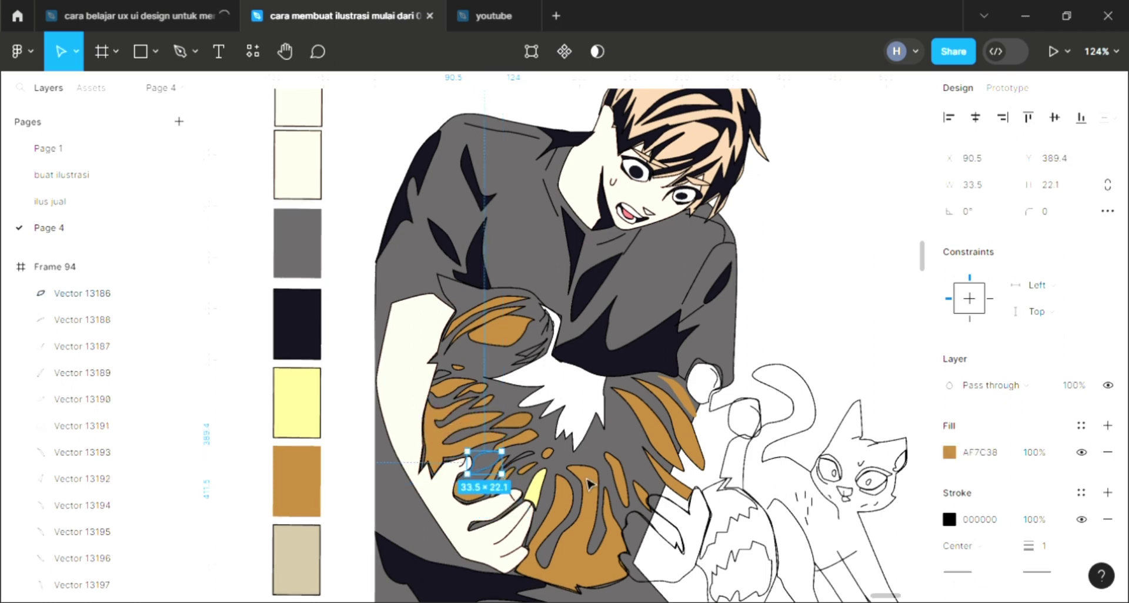
pyautogui.click(518, 460)
pyautogui.click(1107, 425)
pyautogui.press('i')
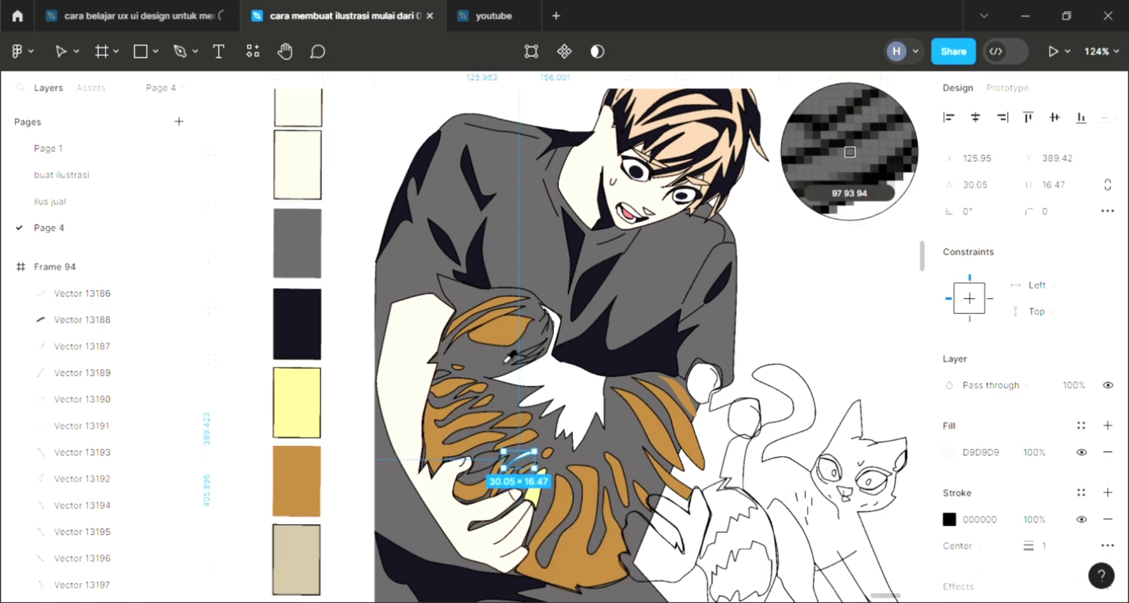
pyautogui.click(512, 318)
# Fill the stripe near the cat's head orange, undoing the duplicate fill
pyautogui.click(531, 347)
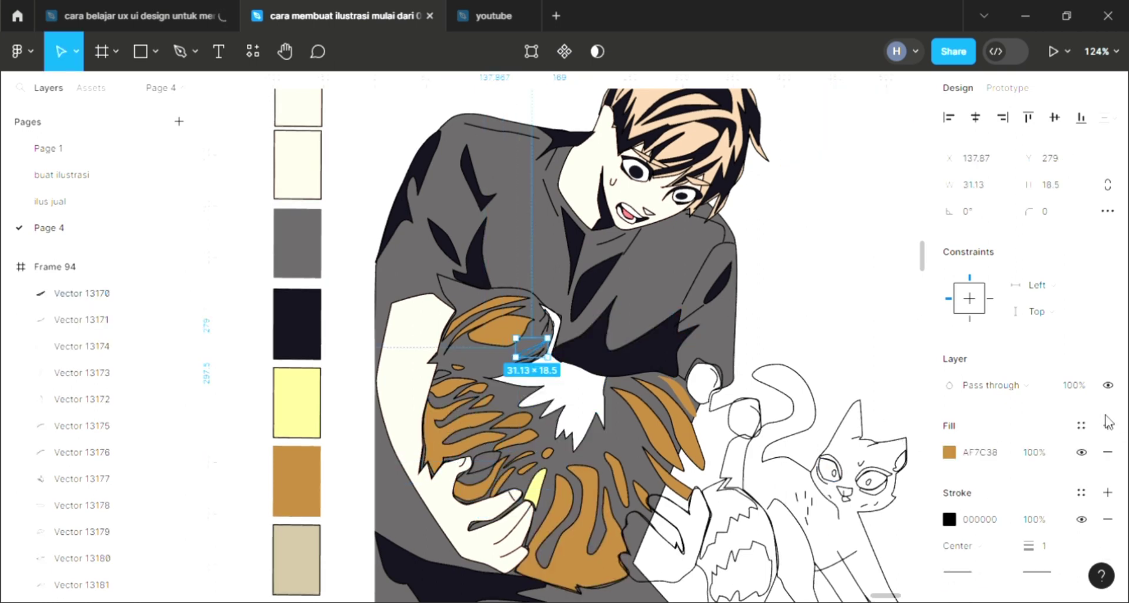
pyautogui.click(1107, 426)
pyautogui.press('i')
pyautogui.click(494, 353)
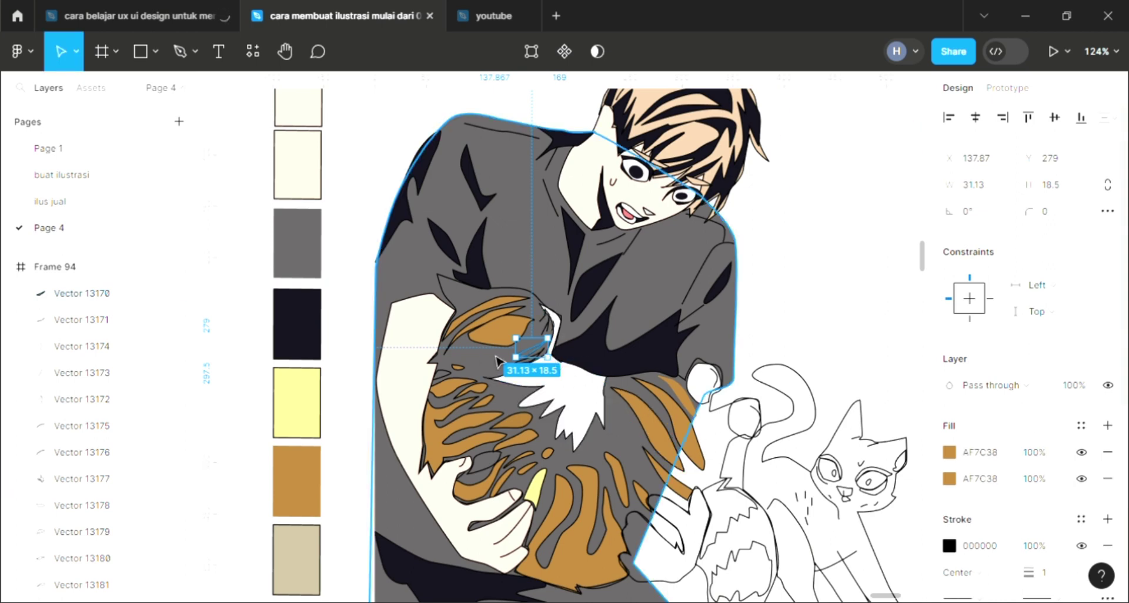
pyautogui.hotkey('ctrl', 'z')
pyautogui.hotkey('ctrl', 'shift', 'z')
pyautogui.hotkey('ctrl', 'z')
pyautogui.hotkey('ctrl', 'z')
pyautogui.hotkey('ctrl', 'z')
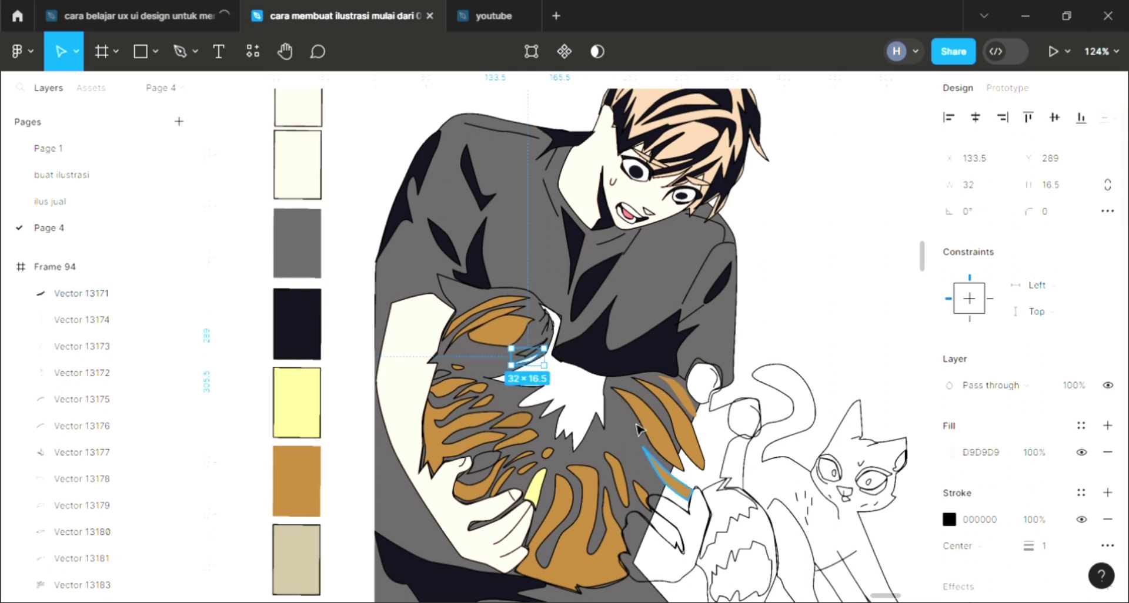
pyautogui.press('i')
pyautogui.click(647, 406)
# Adjust a point on the small shape on the cat's face
pyautogui.scroll(5, 499, 477)
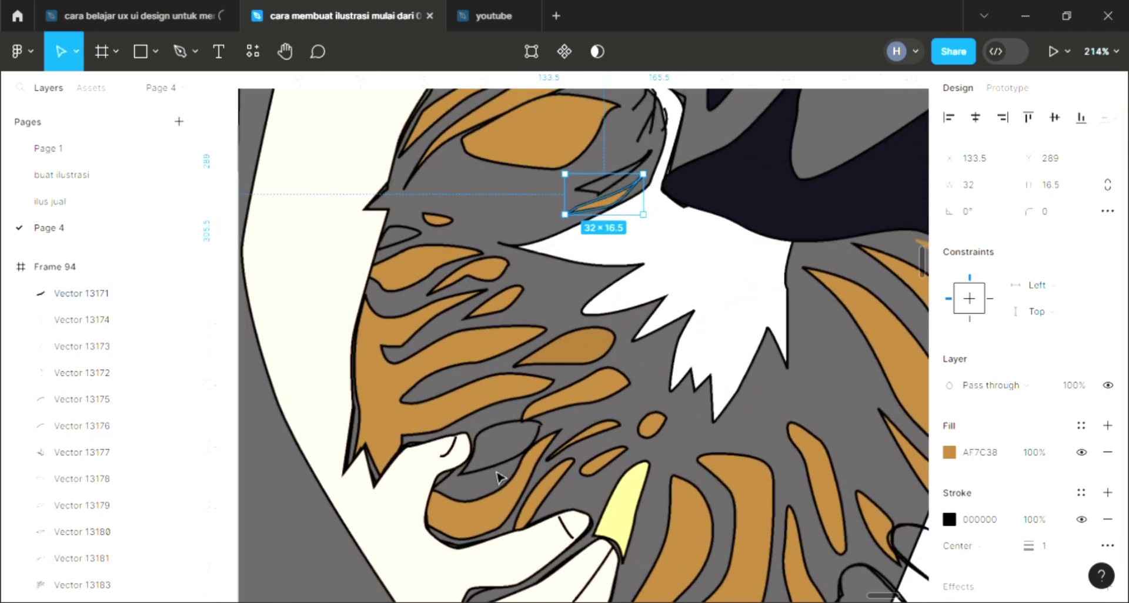
pyautogui.hotkey('ctrl', 'shift', 'z')
pyautogui.hotkey('ctrl', 'shift', 'z')
pyautogui.hotkey('ctrl', 'shift', 'z')
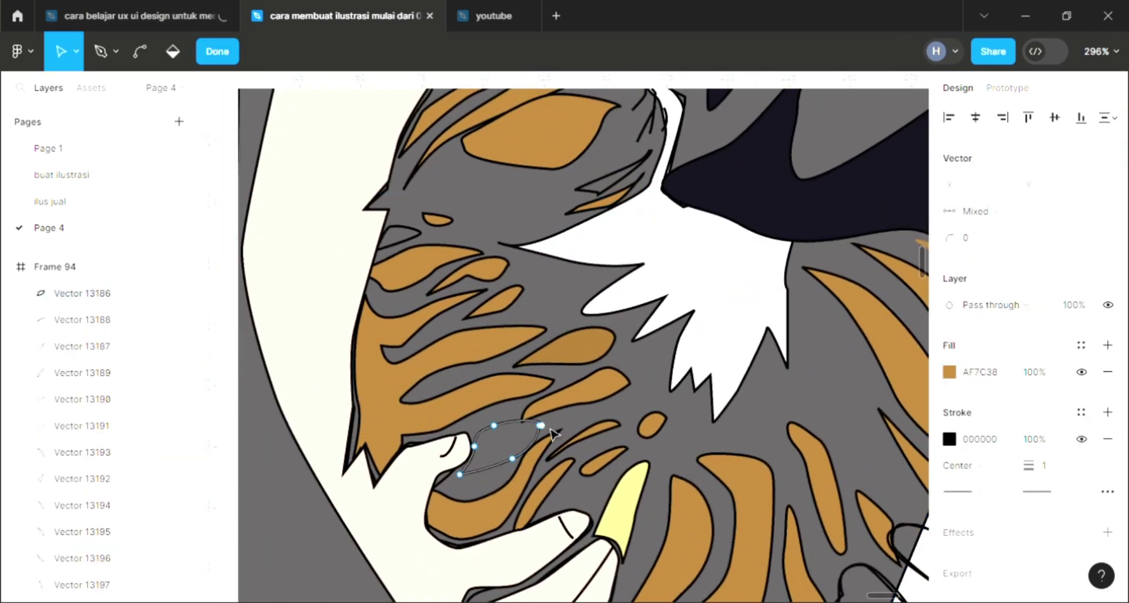
pyautogui.hotkey('ctrl', 'z')
pyautogui.hotkey('ctrl', 'z')
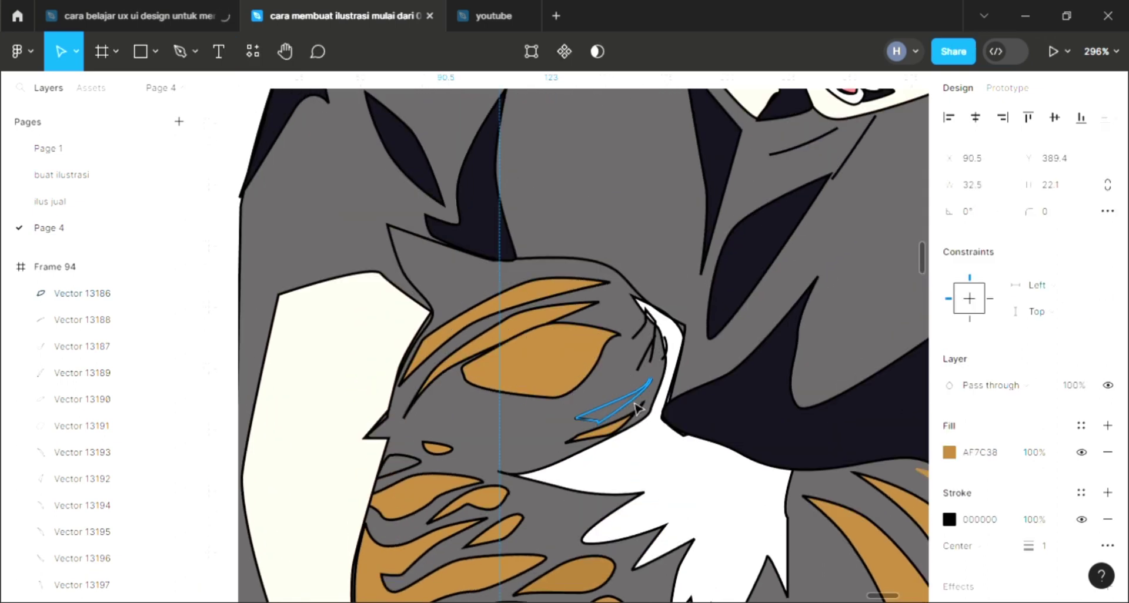
pyautogui.hotkey('ctrl', 'z')
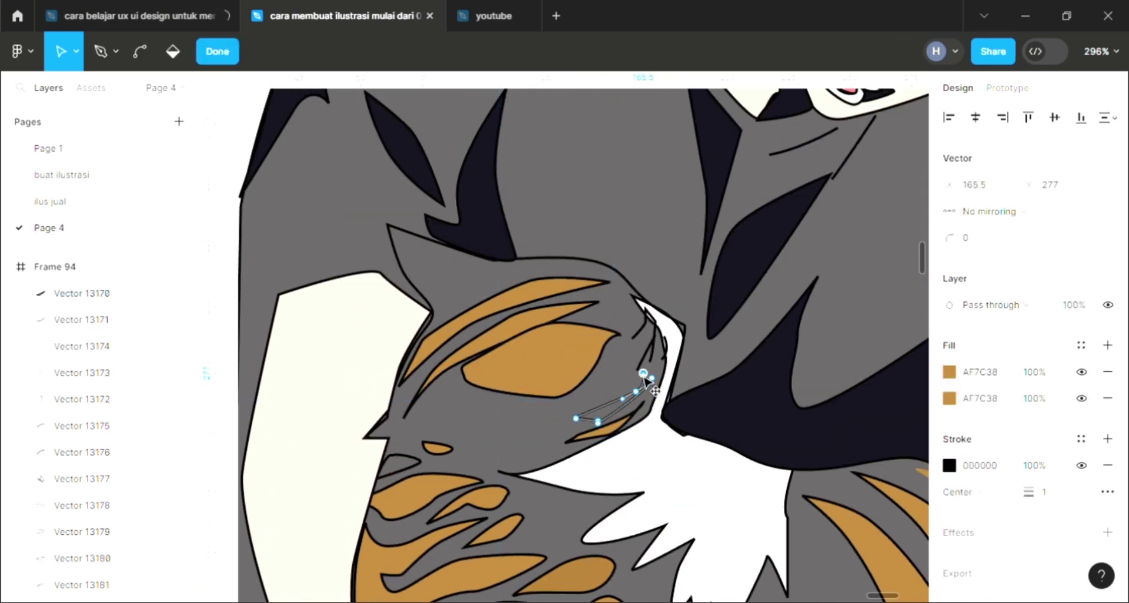
pyautogui.moveTo(655, 383); pyautogui.dragTo(659, 388)
pyautogui.click(416, 471)
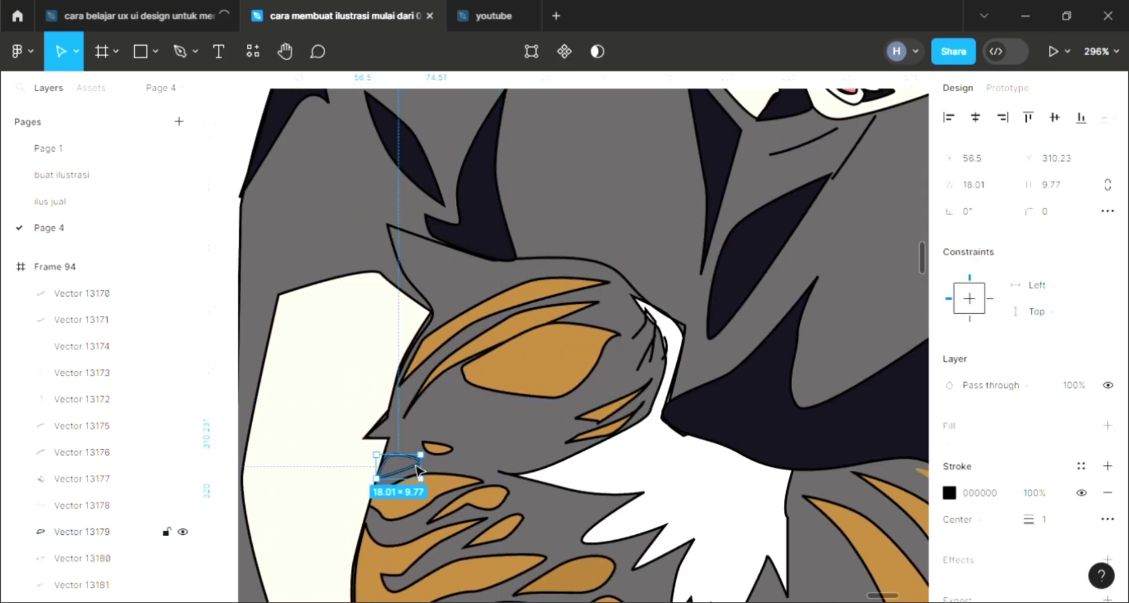
# Give the small face shape the stripe orange fill
pyautogui.click(1107, 425)
pyautogui.press('i')
pyautogui.click(546, 371)
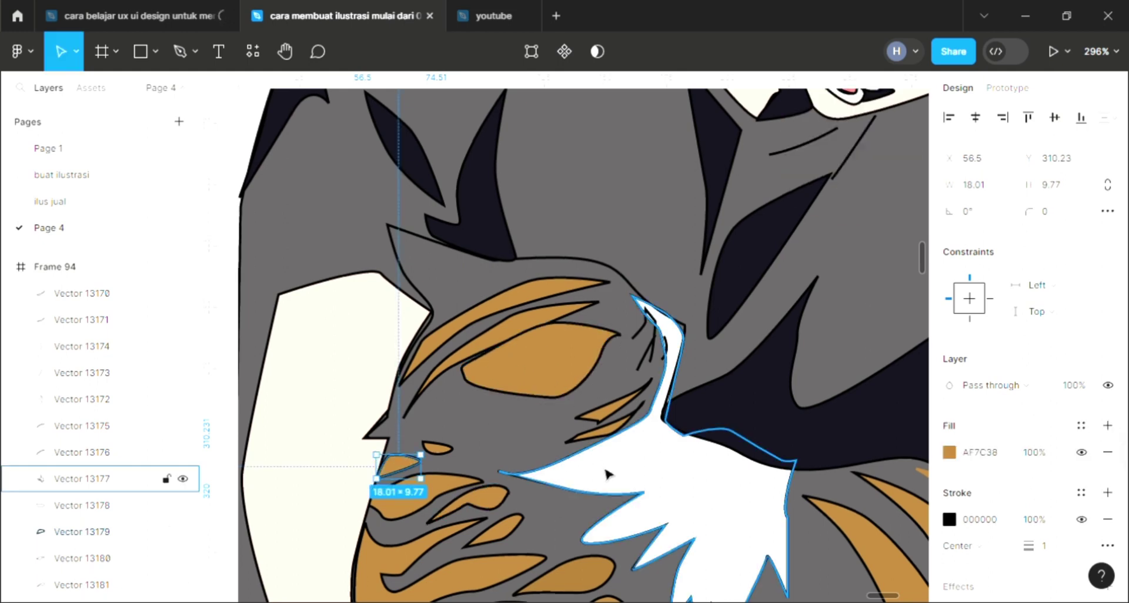
pyautogui.scroll(-5, 608, 469)
pyautogui.click(627, 486)
# Fill the boy's lower hand with the cream skin colour FFE2D3
pyautogui.scroll(-5, 627, 486)
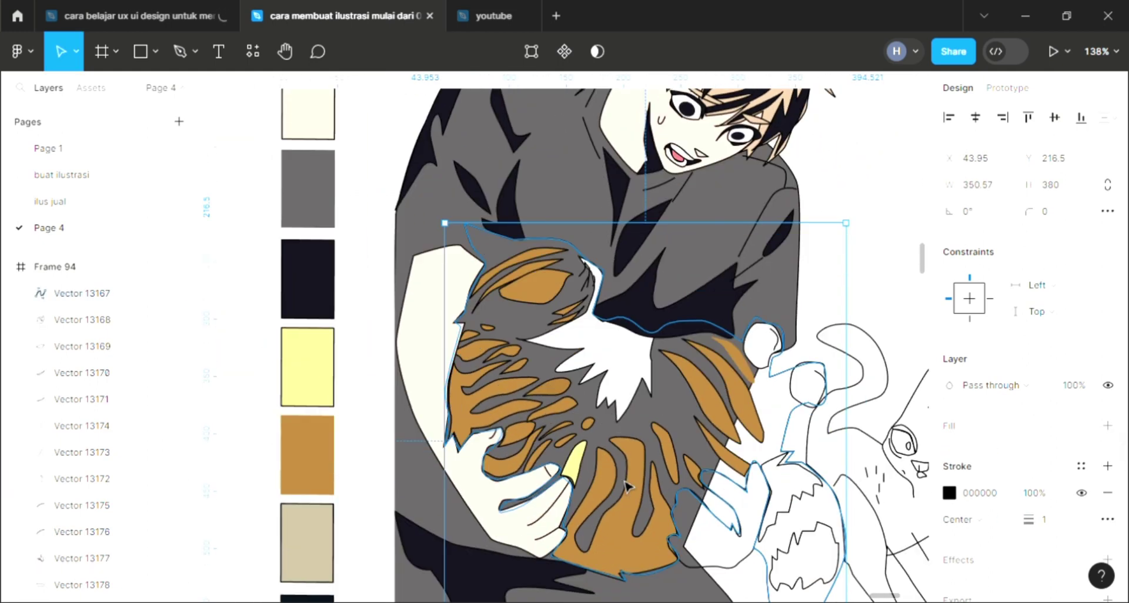
pyautogui.click(724, 500)
pyautogui.click(1107, 425)
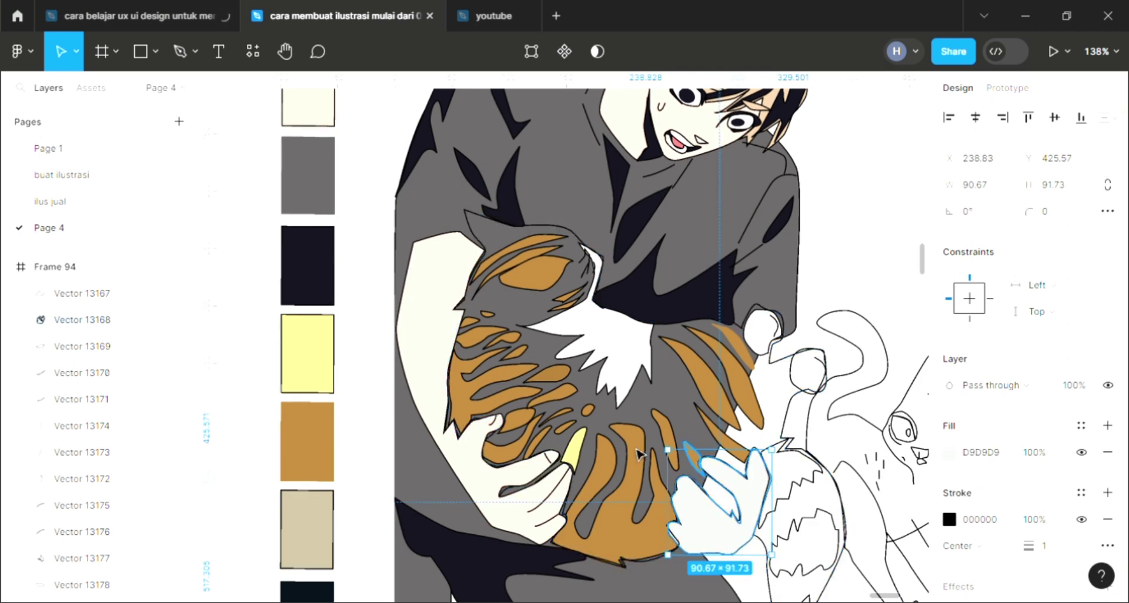
pyautogui.press('i')
pyautogui.click(854, 150)
pyautogui.hscroll(3, 643, 504)
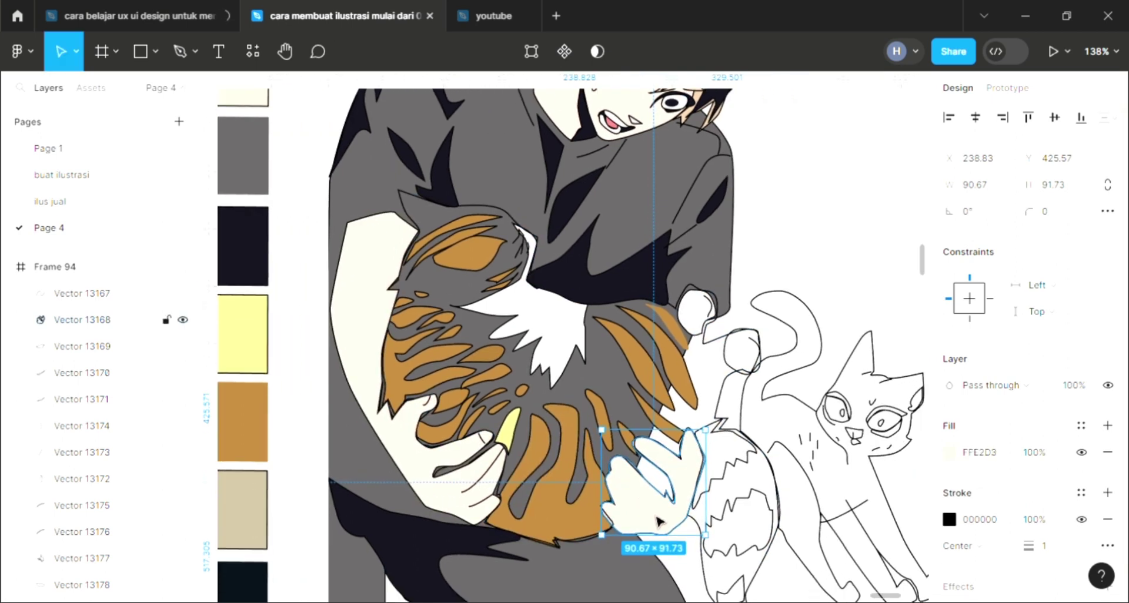
pyautogui.scroll(2, 647, 517)
pyautogui.press('Escape')
# Draw two short finger lines across the hand with the pen
pyautogui.press('p')
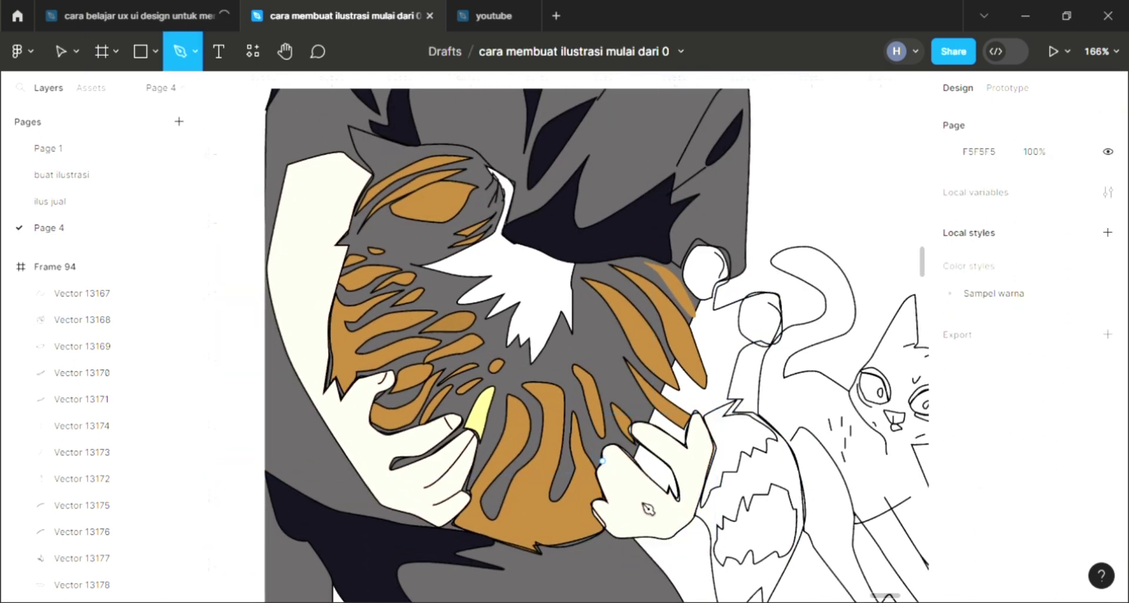
pyautogui.click(648, 516)
pyautogui.press('Escape')
pyautogui.press('p')
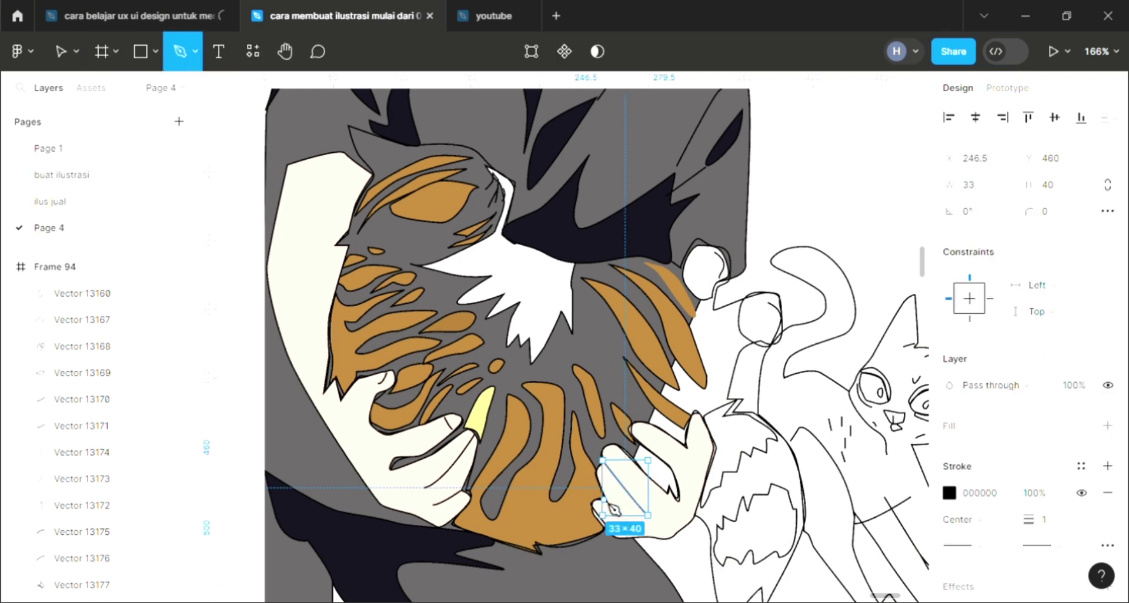
pyautogui.click(610, 505)
pyautogui.press('Escape')
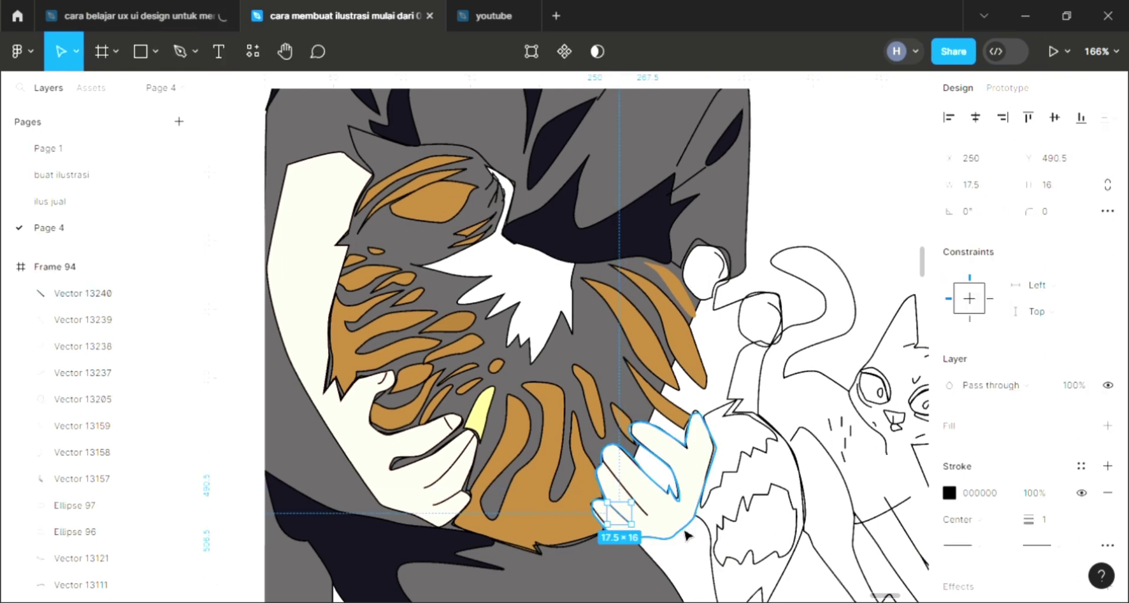
pyautogui.click(678, 544)
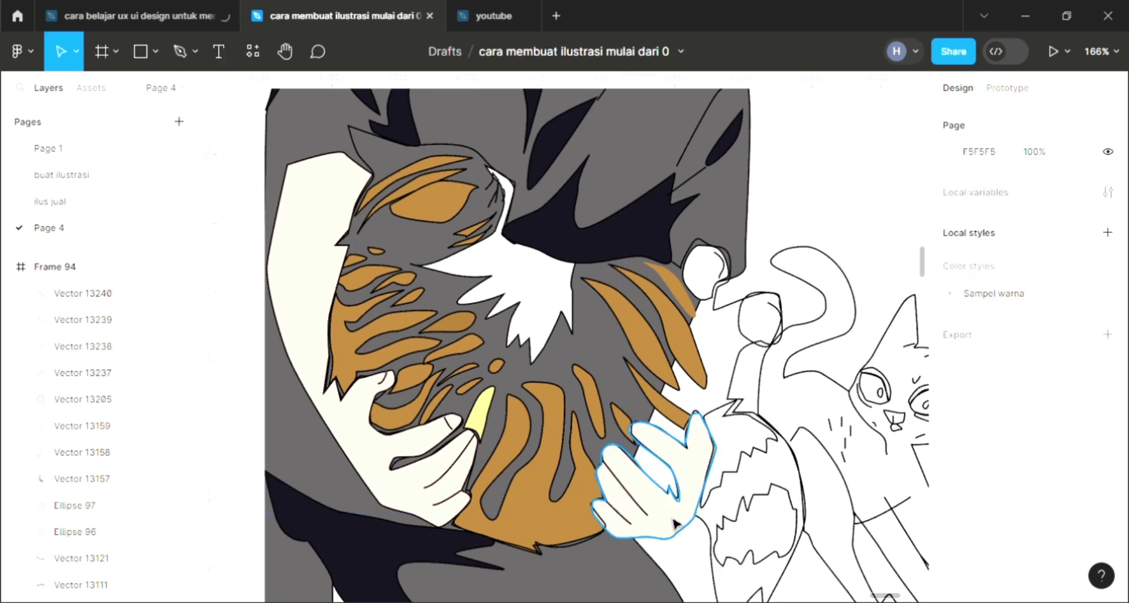
# Draw a third finger line on the hand
pyautogui.press('p')
pyautogui.click(686, 443)
pyautogui.click(703, 475)
pyautogui.press('Escape')
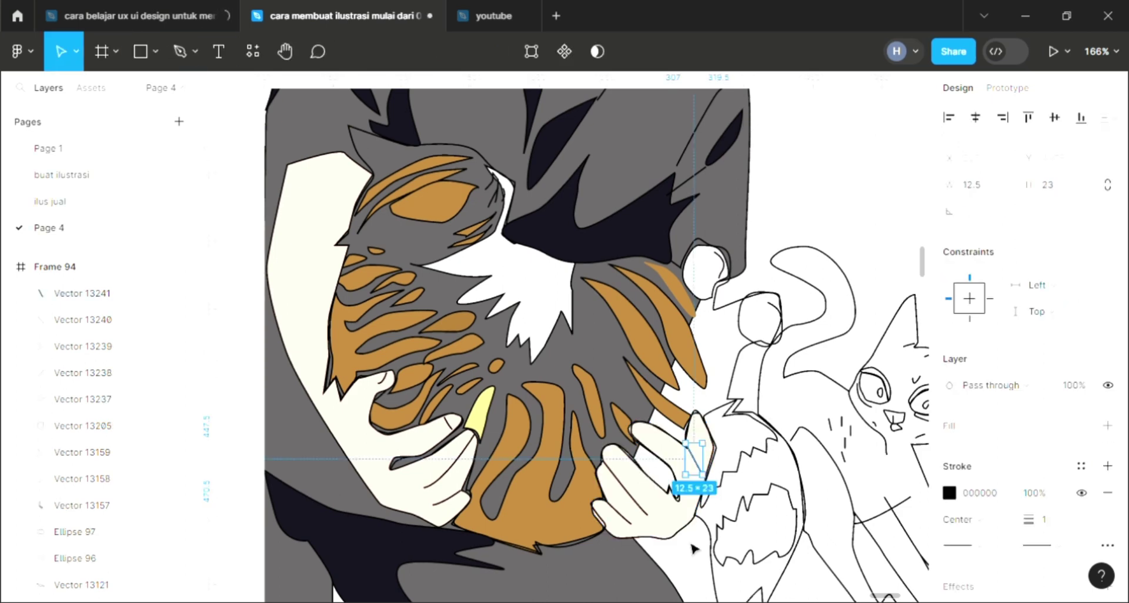
pyautogui.click(692, 548)
pyautogui.scroll(-3, 694, 530)
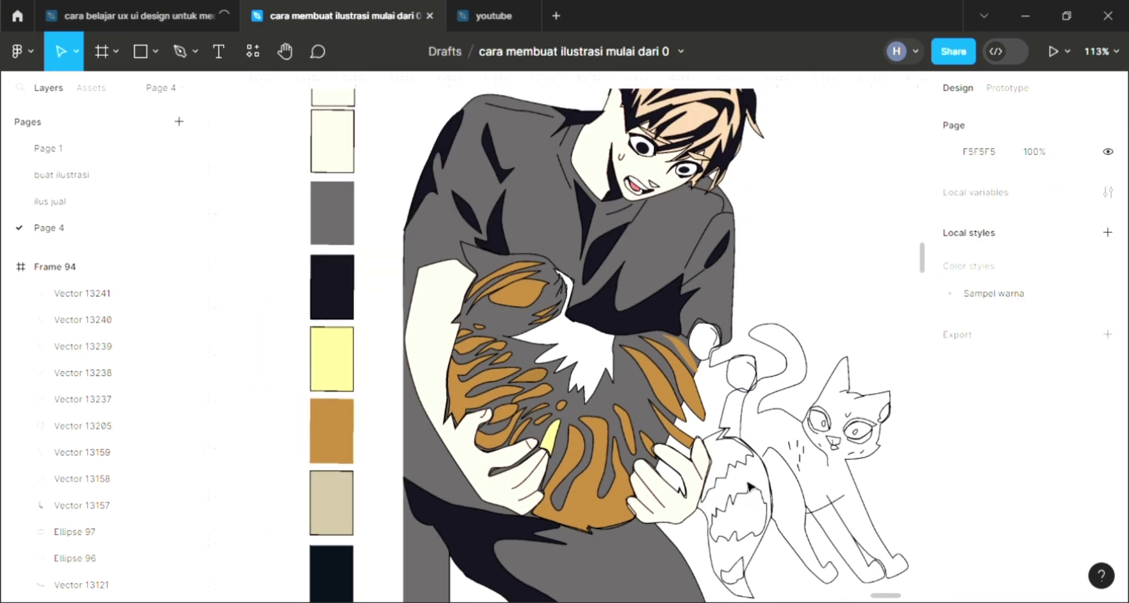
pyautogui.click(722, 471)
# Fill the patch on the cat's hindquarters with dark brown
pyautogui.press('i')
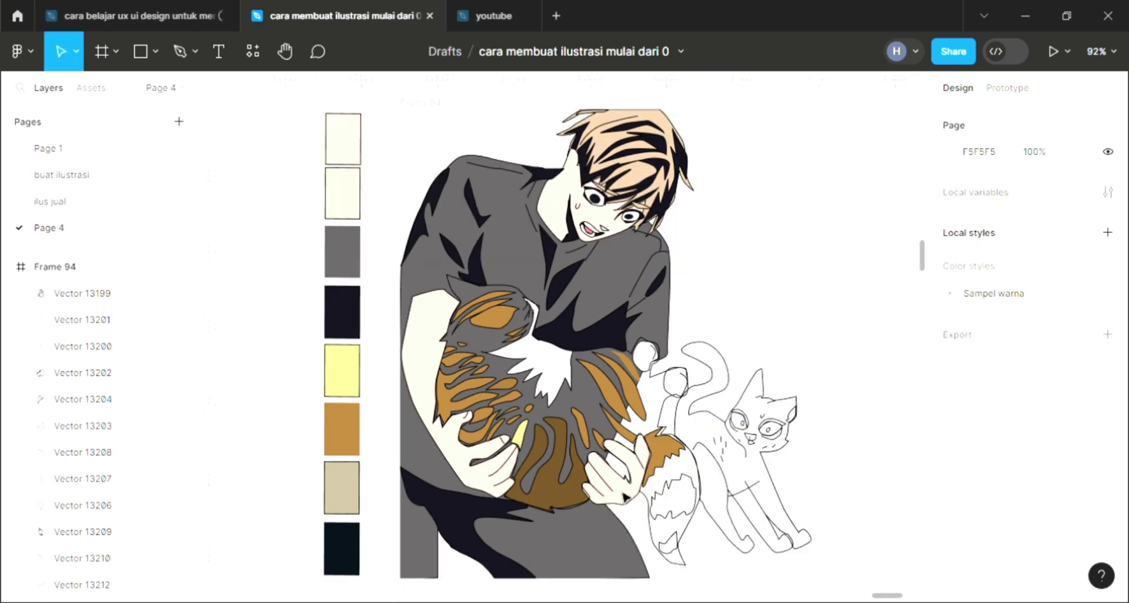
pyautogui.keyDown('ctrl'); pyautogui.scroll(2, 669, 508); pyautogui.keyUp('ctrl')
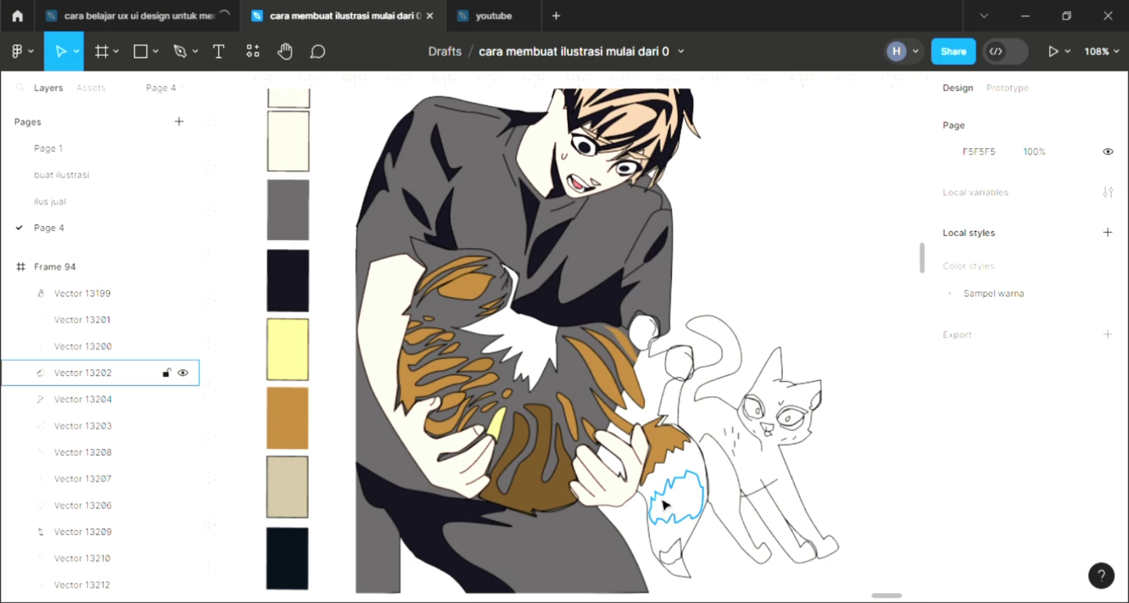
pyautogui.click(665, 505)
pyautogui.click(1108, 425)
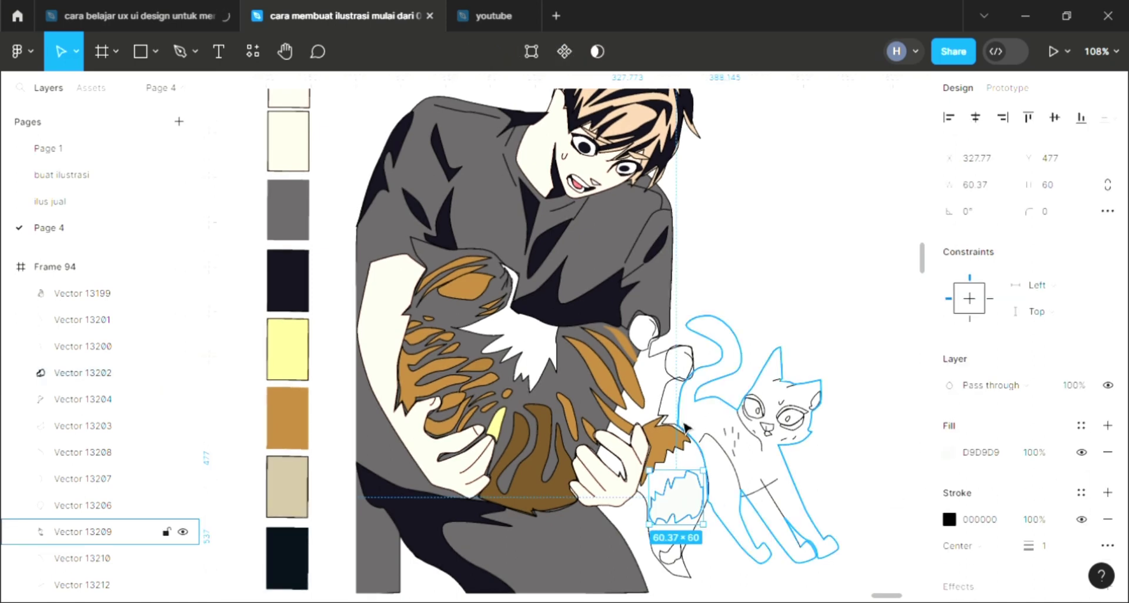
pyautogui.press('i')
pyautogui.click(550, 501)
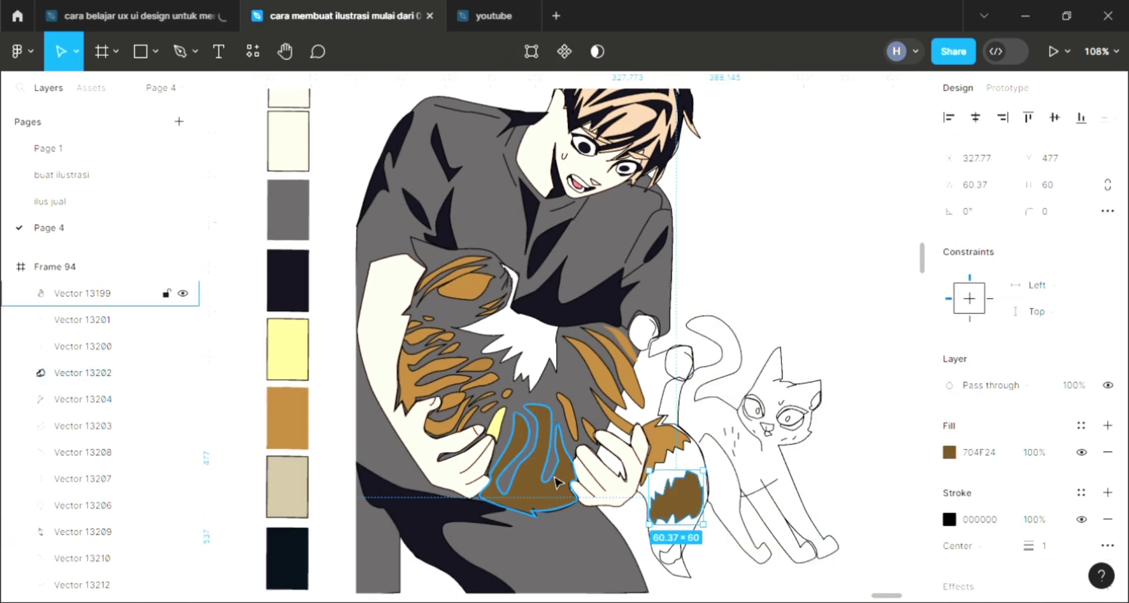
# Recolour the rear patch with the stripe orange AF7C38
pyautogui.click(557, 483)
pyautogui.press('i')
pyautogui.click(639, 453)
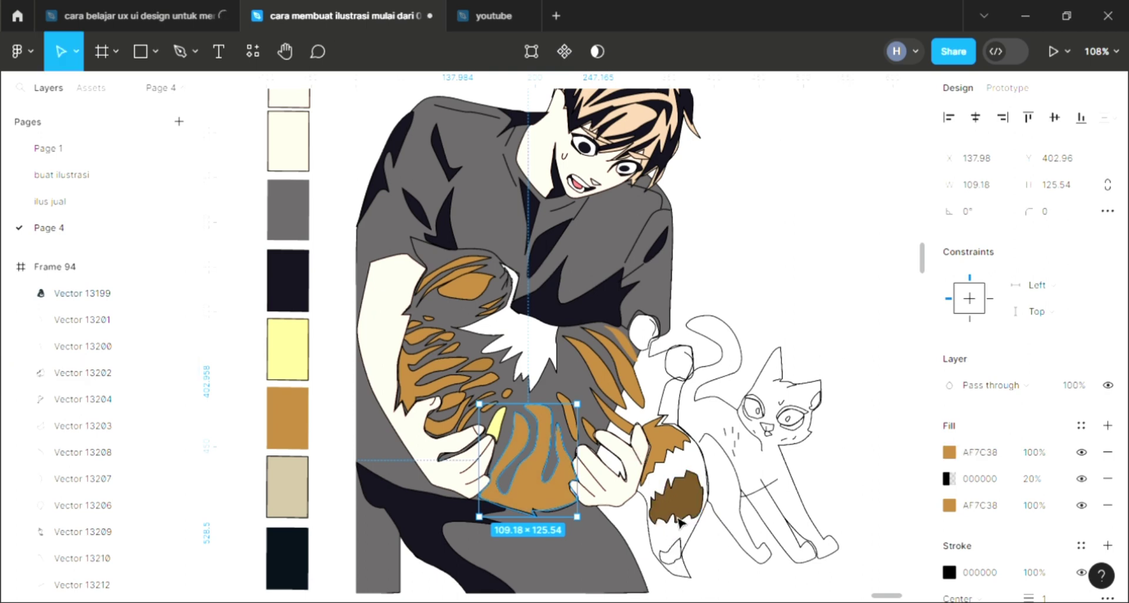
pyautogui.click(679, 522)
pyautogui.press('i')
pyautogui.click(676, 447)
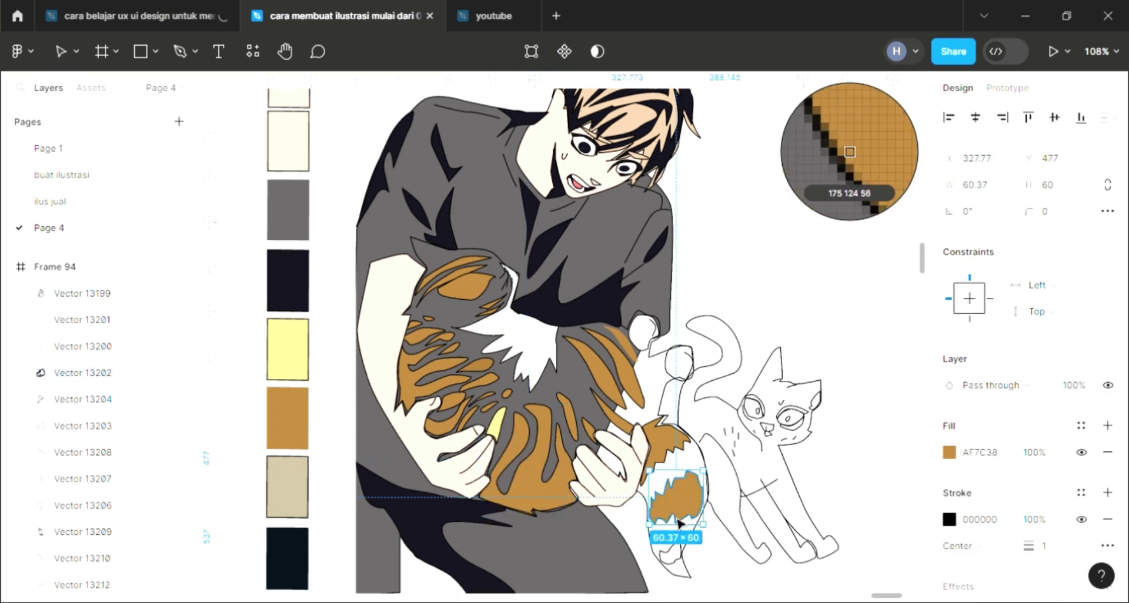
# Fill the cat's tail tip with the stripe orange AF7C38
pyautogui.click(679, 551)
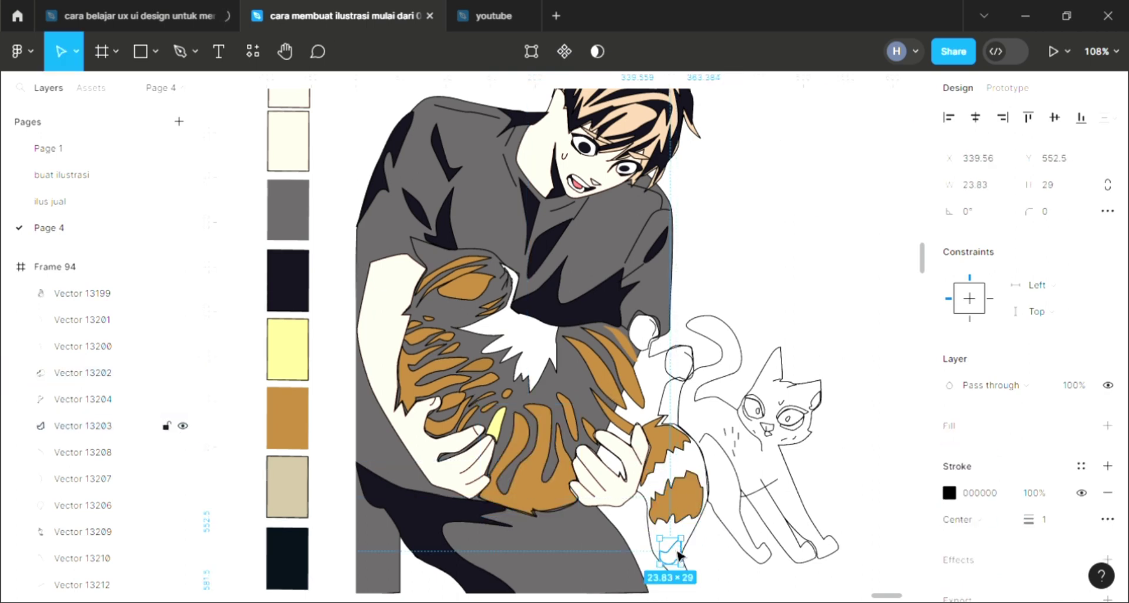
pyautogui.click(1108, 426)
pyautogui.press('i')
pyautogui.click(559, 500)
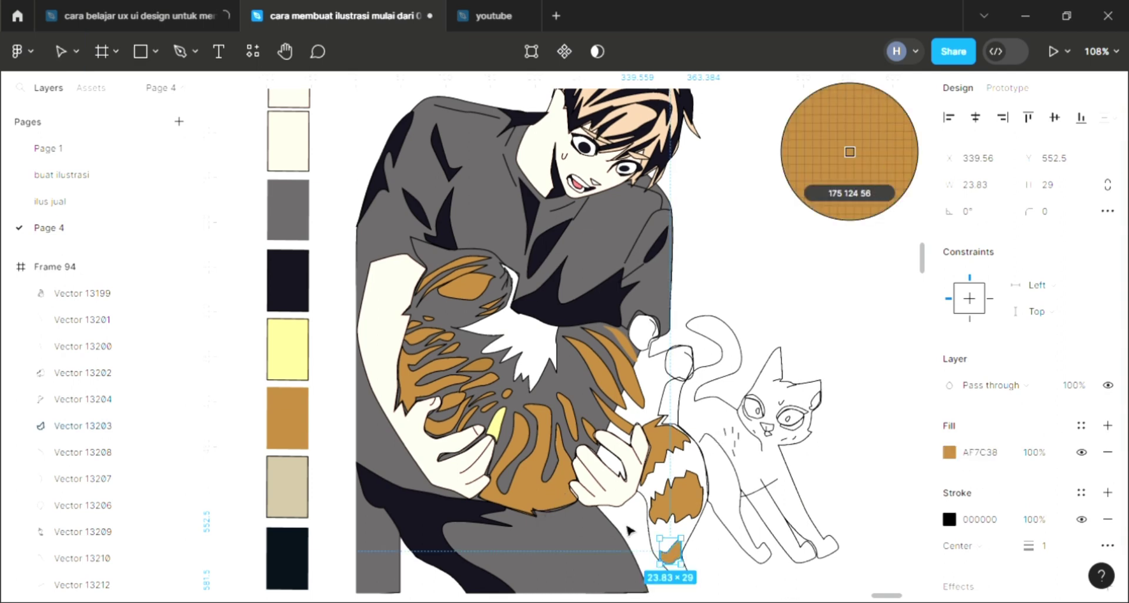
pyautogui.click(705, 538)
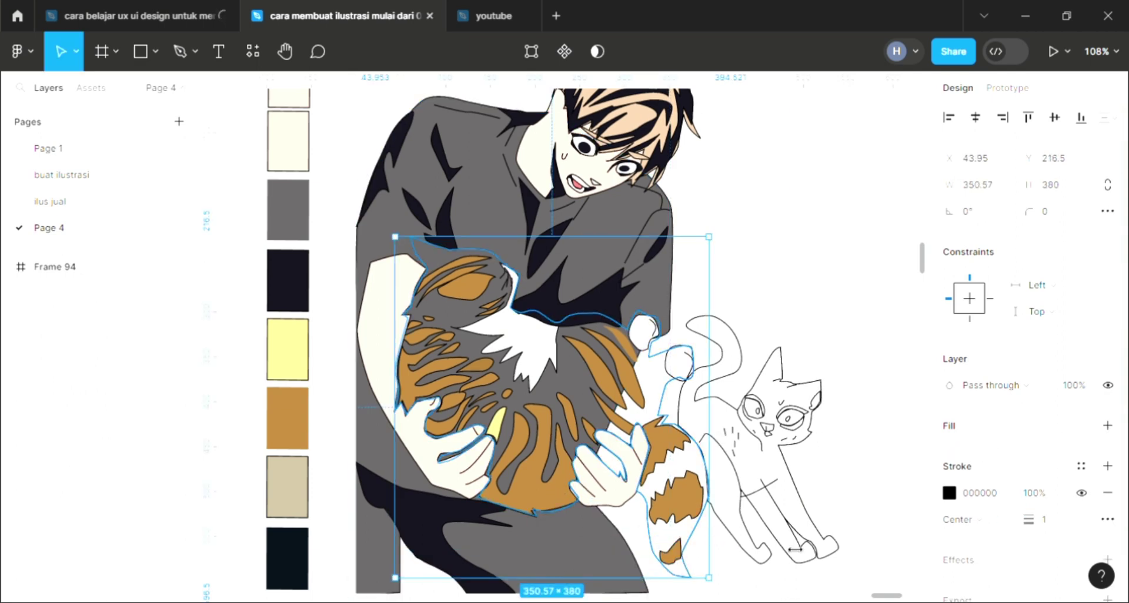
# Fill the held cat's body pale yellow behind its orange stripes, and move the grey shirt behind the cat
pyautogui.click(1109, 427)
pyautogui.press('i')
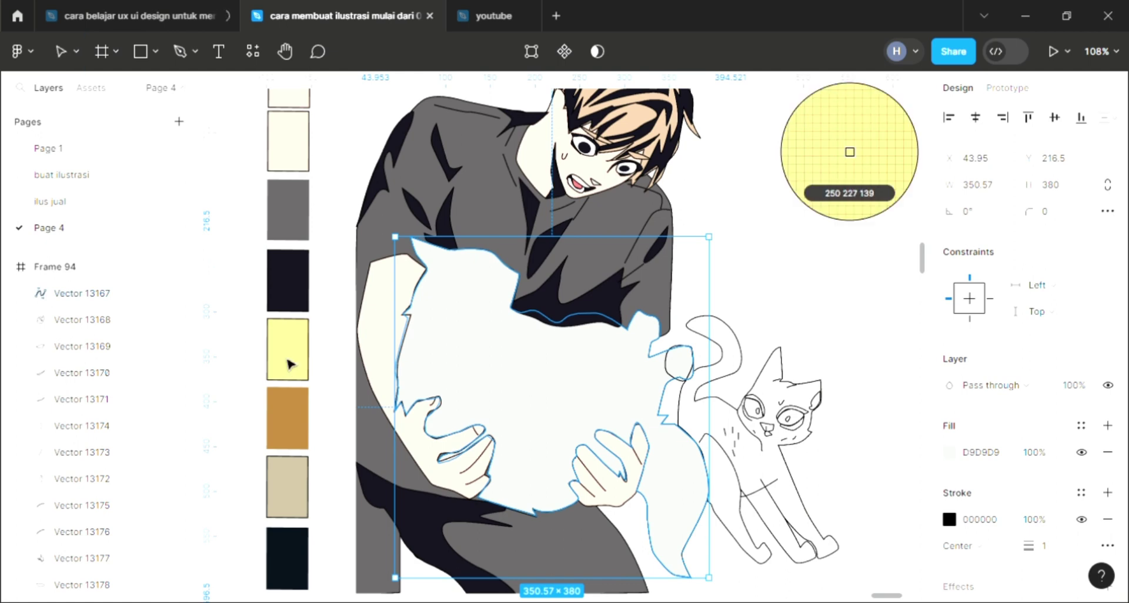
pyautogui.click(289, 368)
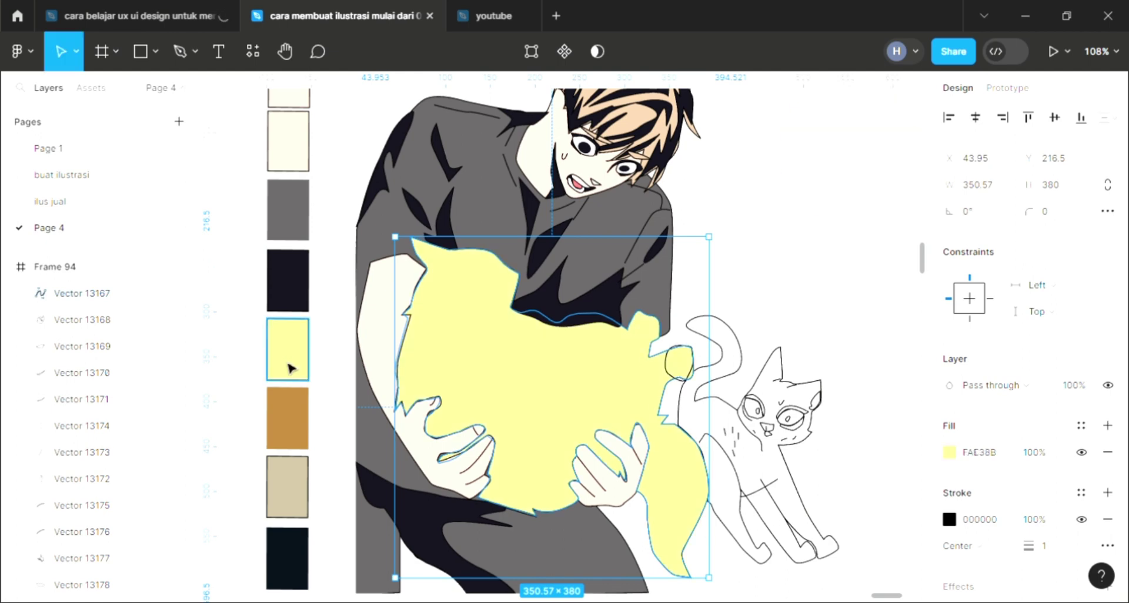
pyautogui.press('[')
pyautogui.click(493, 119)
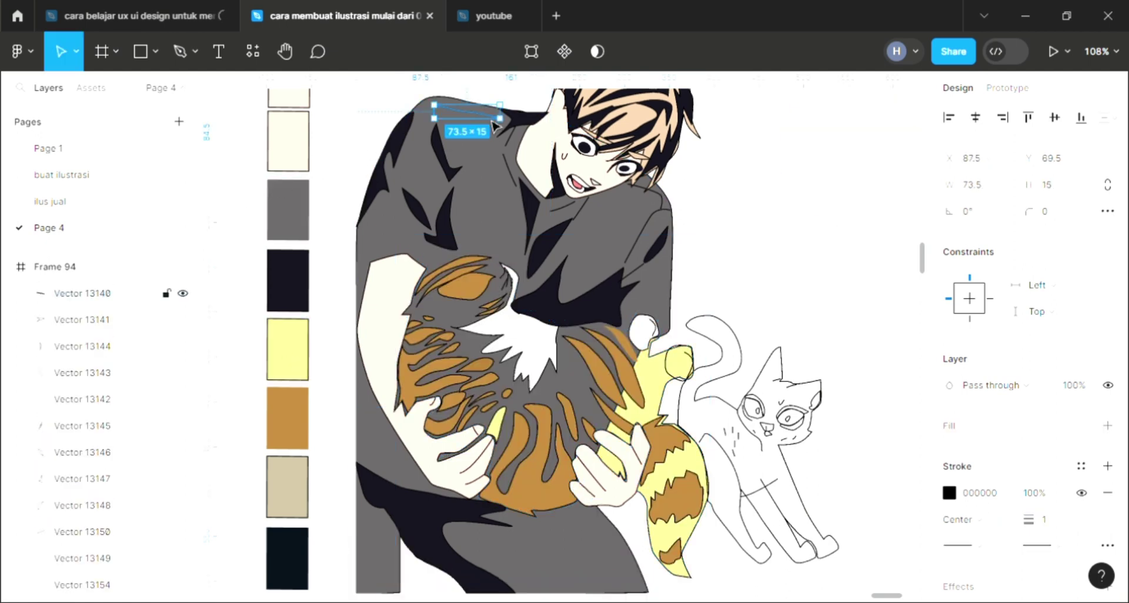
pyautogui.click(386, 253)
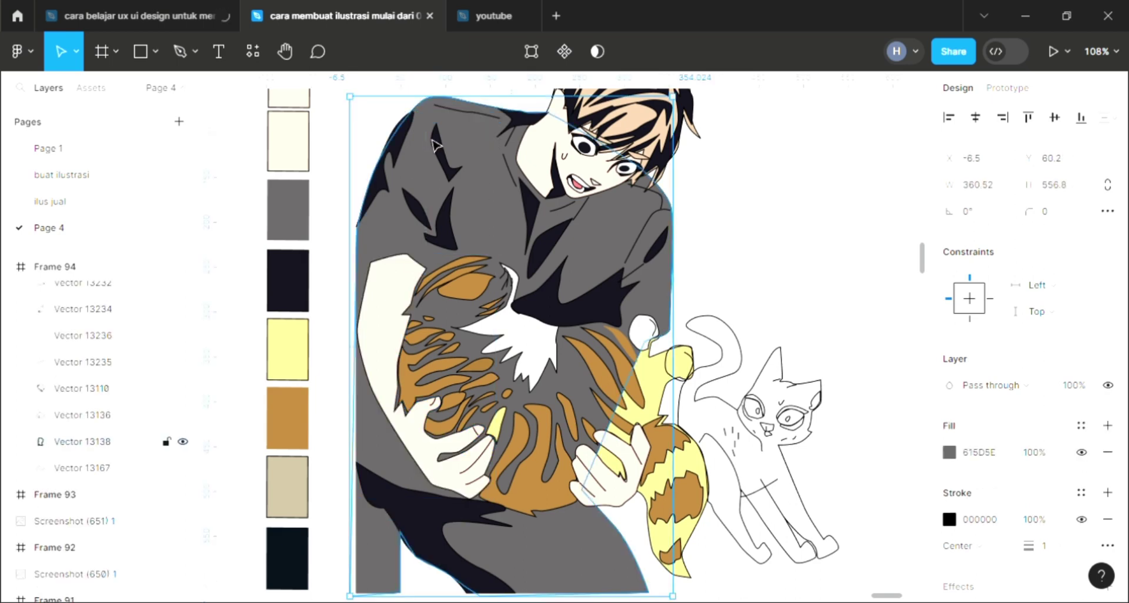
pyautogui.hotkey('ctrl', '[')
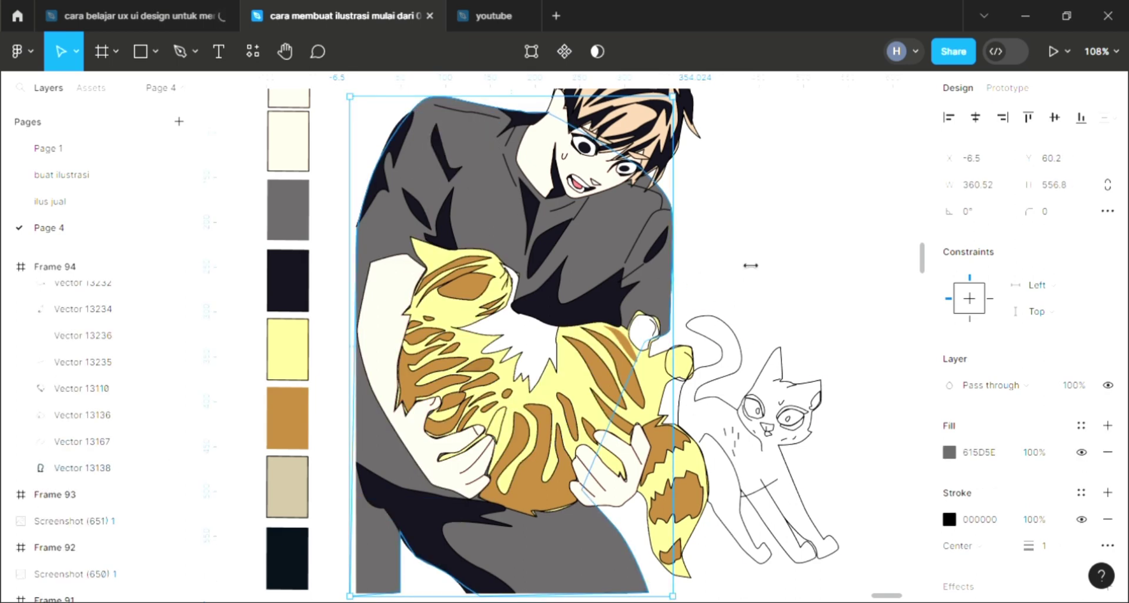
pyautogui.click(693, 345)
# Fill the small shape beside the cat's paw white
pyautogui.scroll(2, 693, 345)
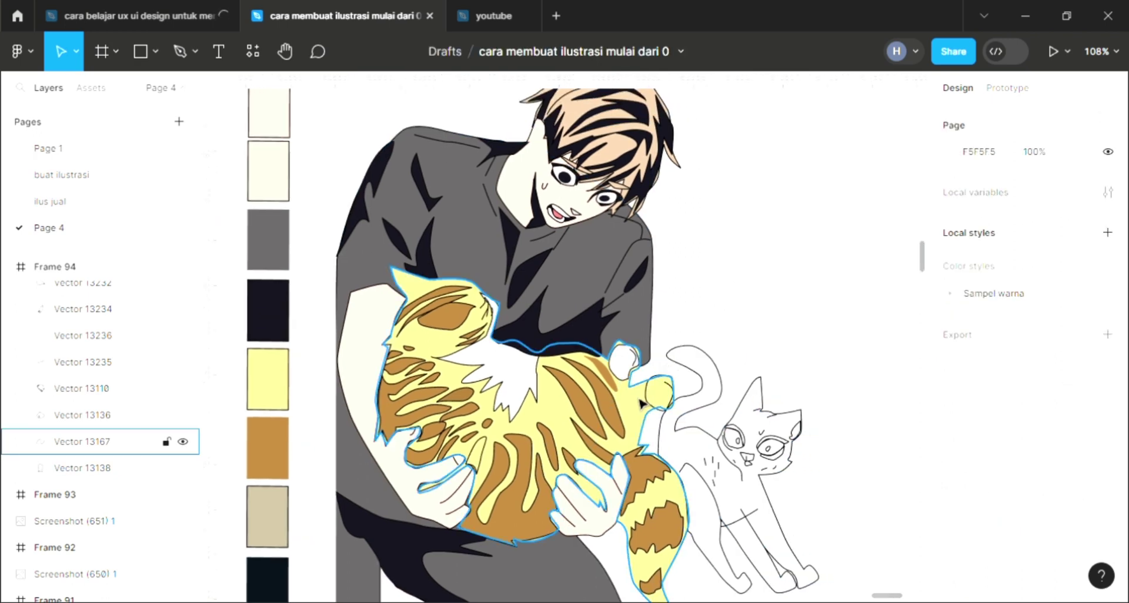
pyautogui.click(658, 393)
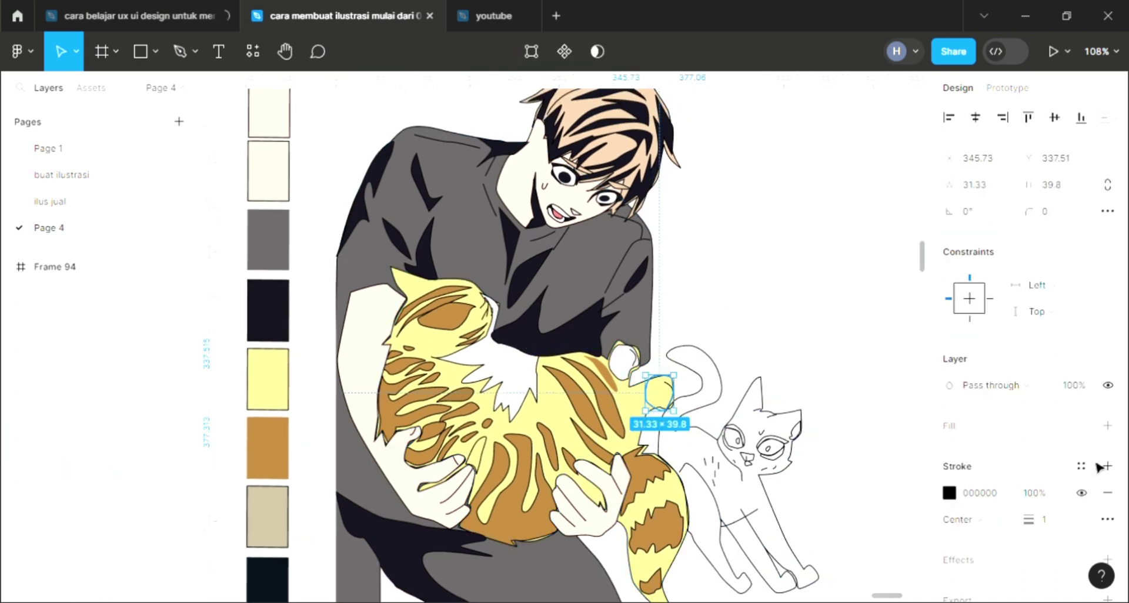
pyautogui.click(1108, 426)
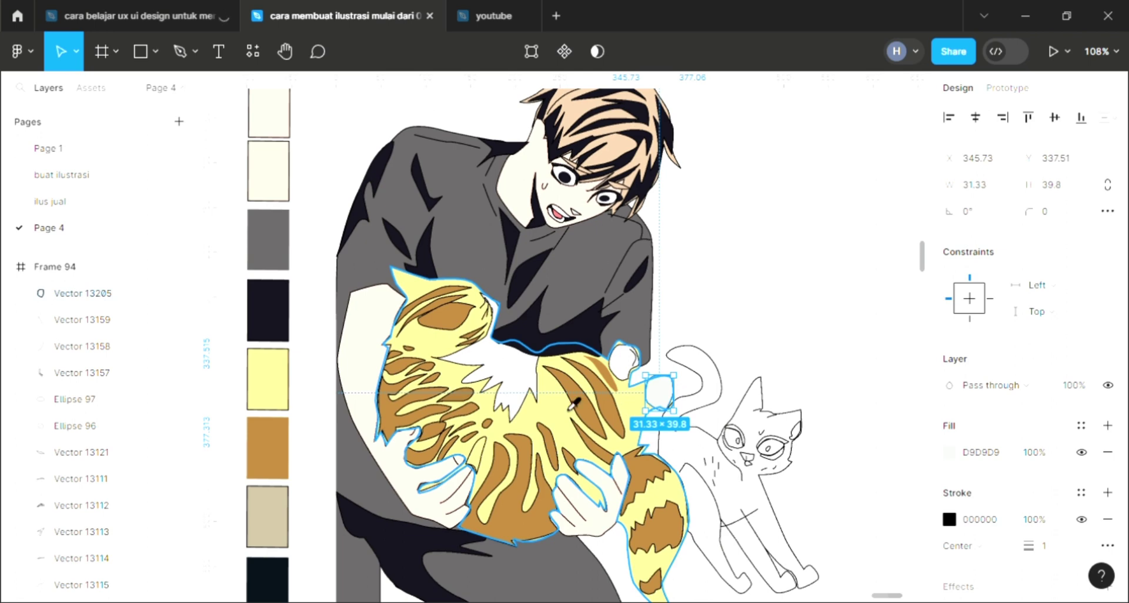
pyautogui.press('i')
pyautogui.click(544, 390)
pyautogui.click(791, 338)
pyautogui.scroll(-2, 765, 364)
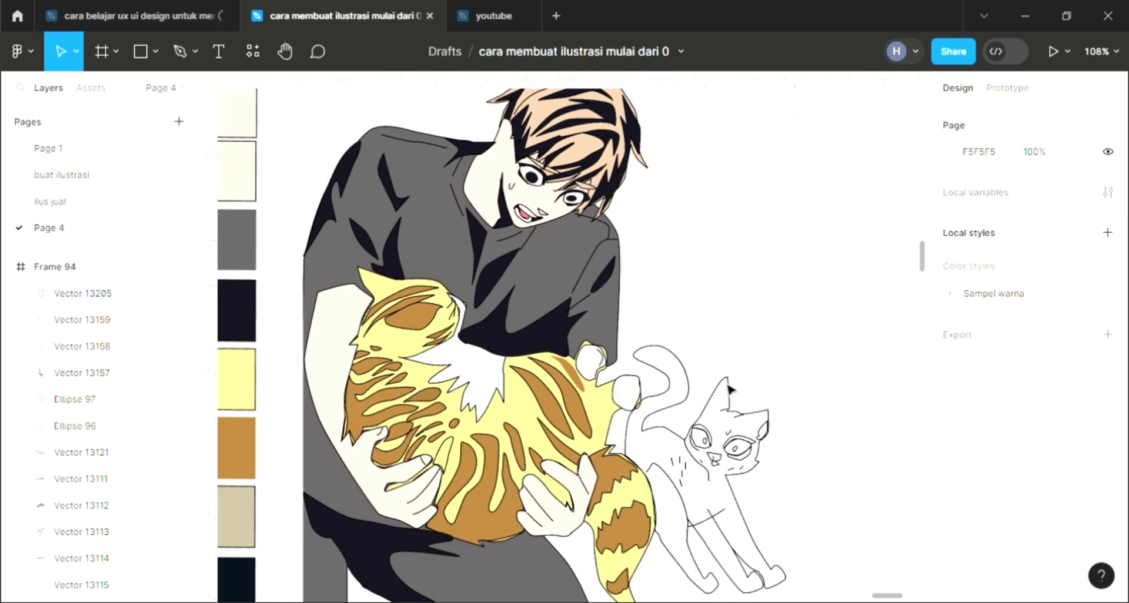
pyautogui.hscroll(1, 728, 401)
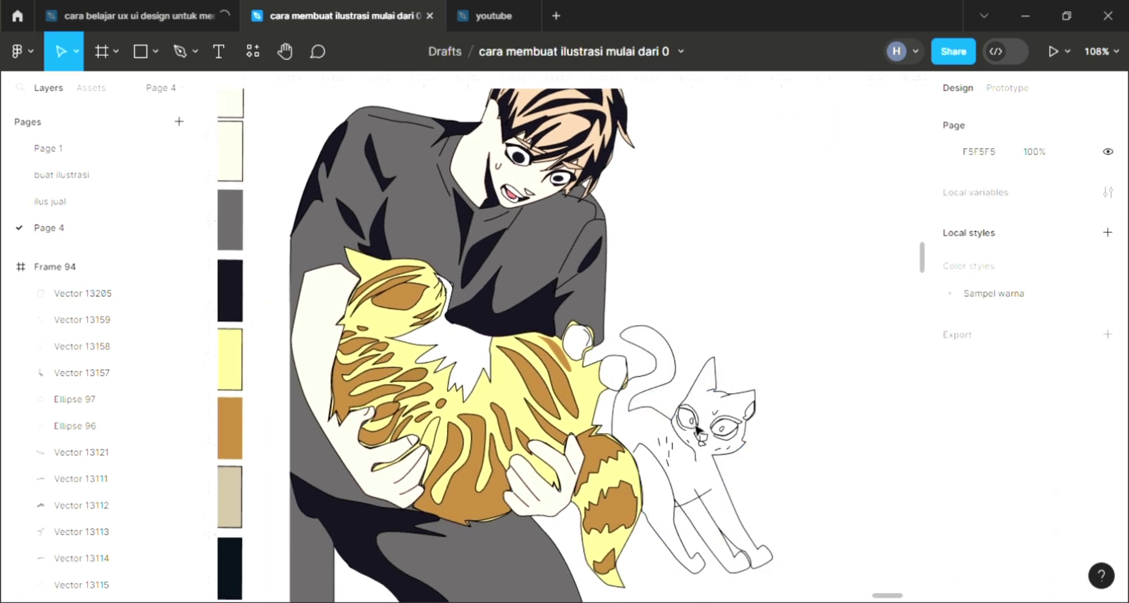
# Fill the white cat's pupil with dark 15121E sampled from the artwork
pyautogui.click(696, 429)
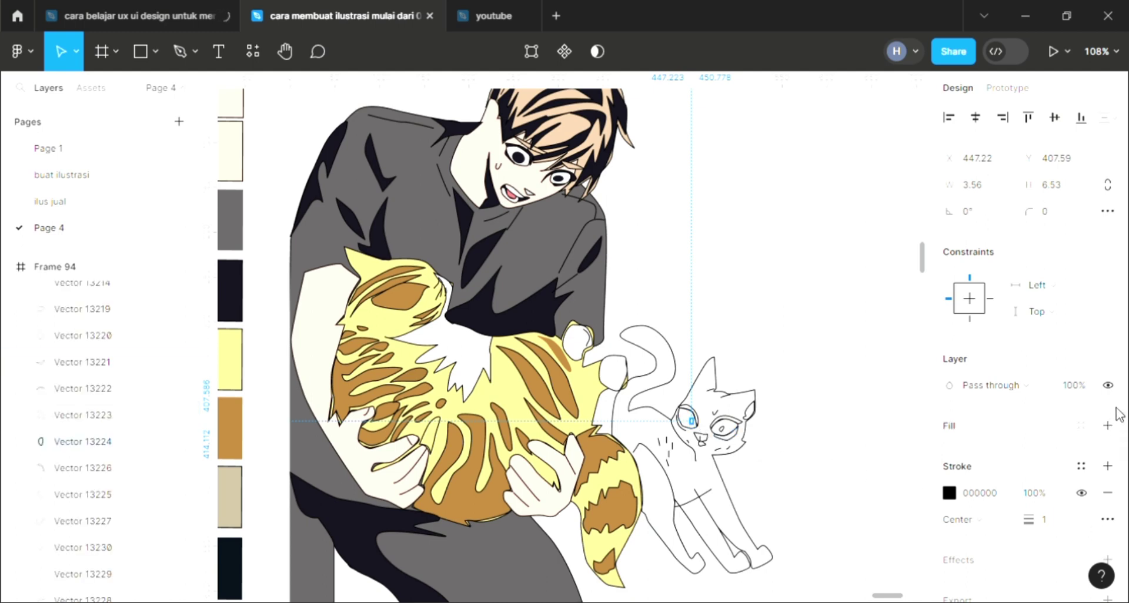
pyautogui.click(980, 430)
pyautogui.press('i')
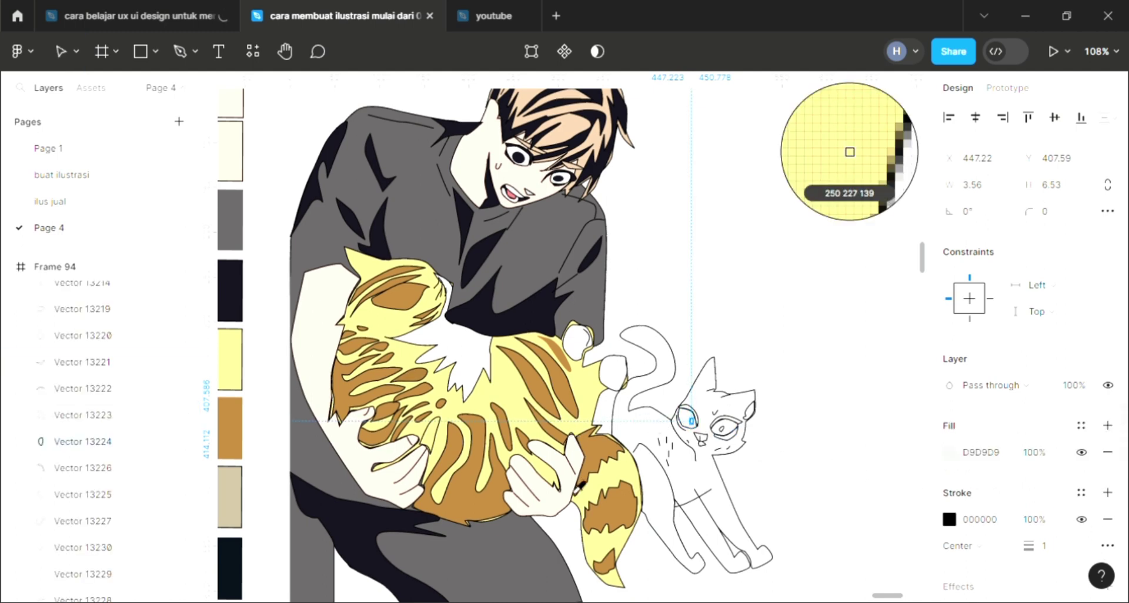
pyautogui.click(714, 430)
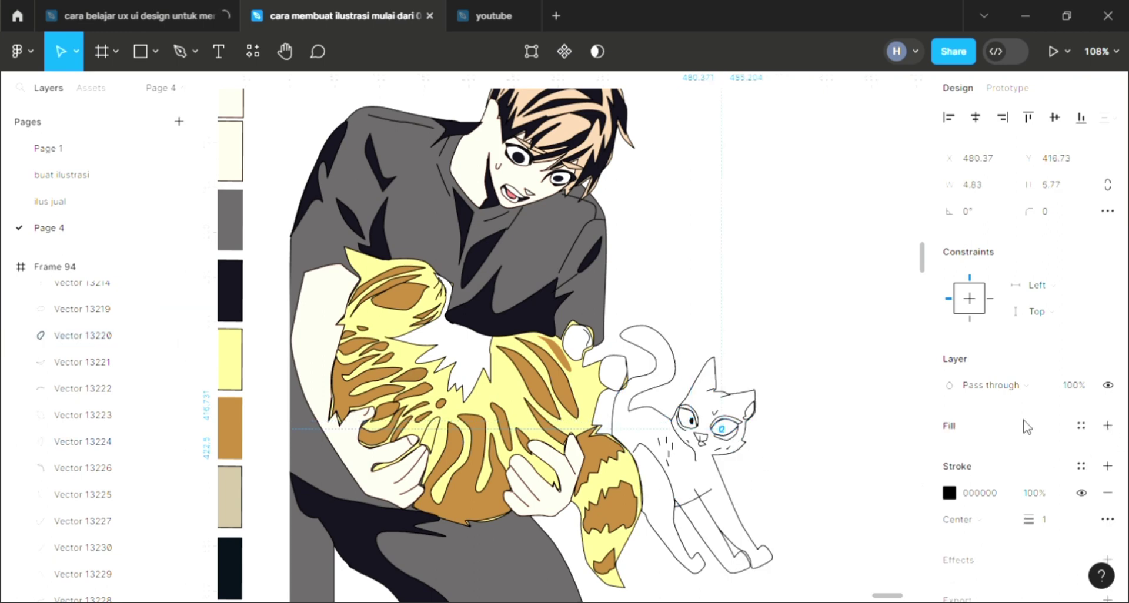
pyautogui.press('i')
pyautogui.click(737, 431)
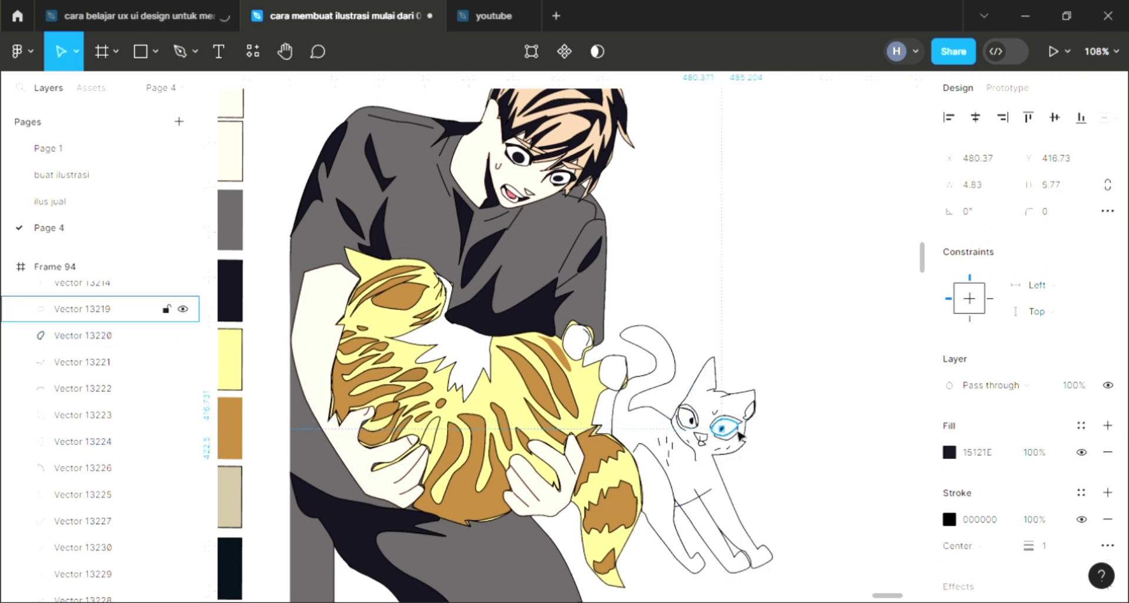
pyautogui.press('Escape')
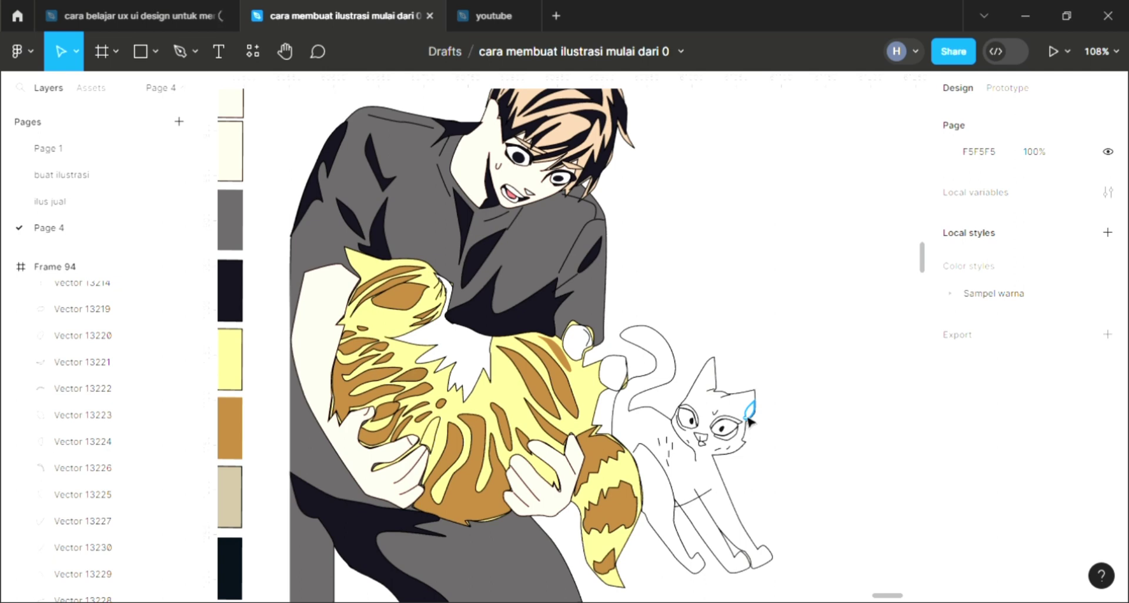
# Give both of the white cat's eyeballs a cream fill sampled from the artwork
pyautogui.click(738, 506)
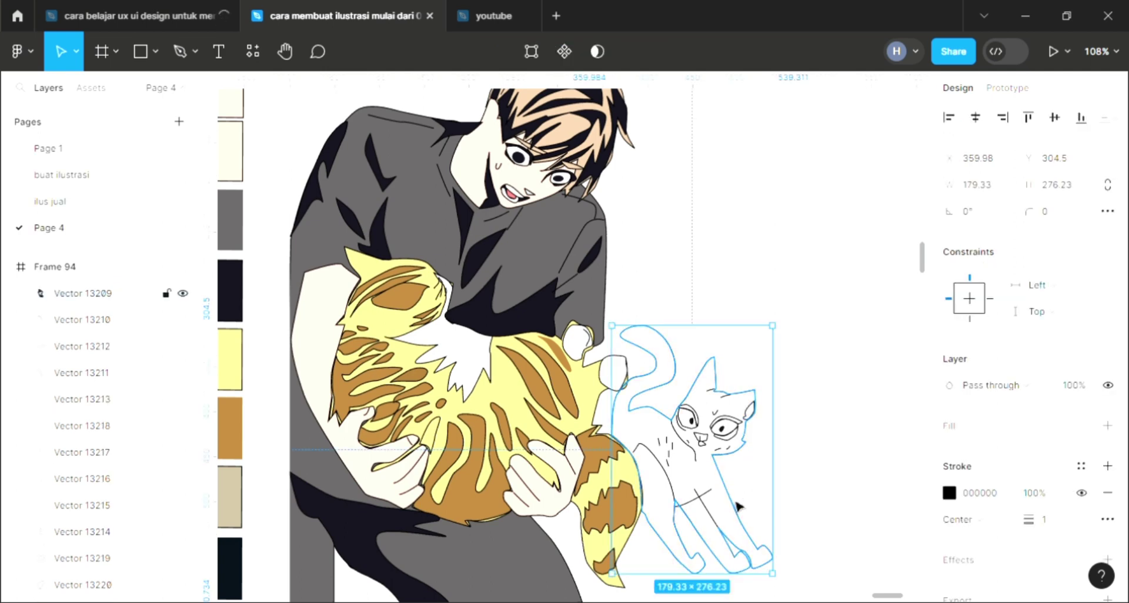
pyautogui.click(687, 419)
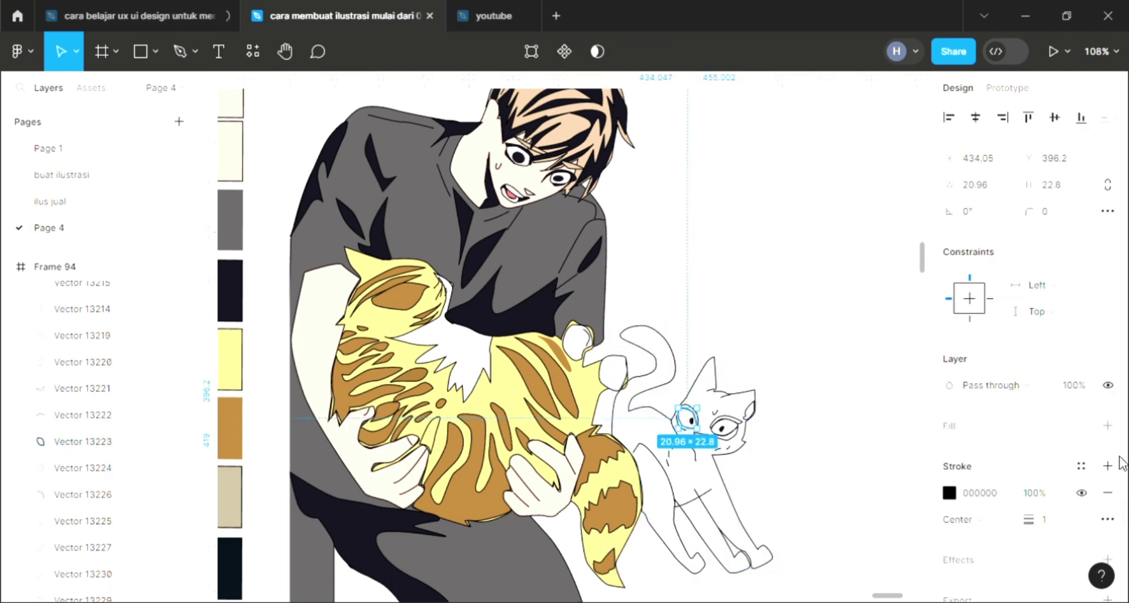
pyautogui.click(1108, 425)
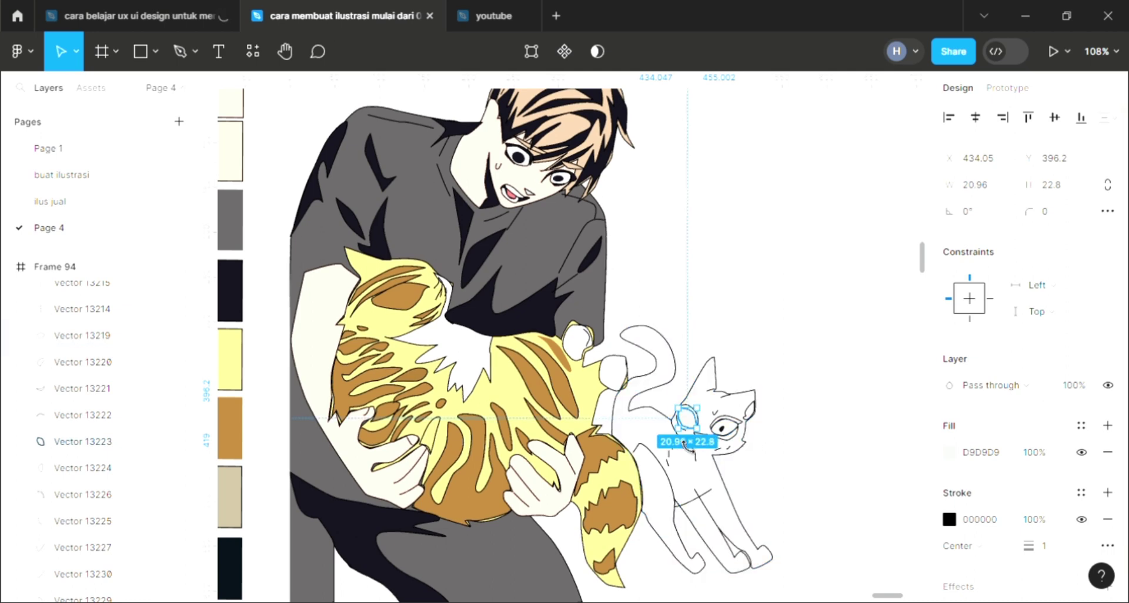
pyautogui.press('i')
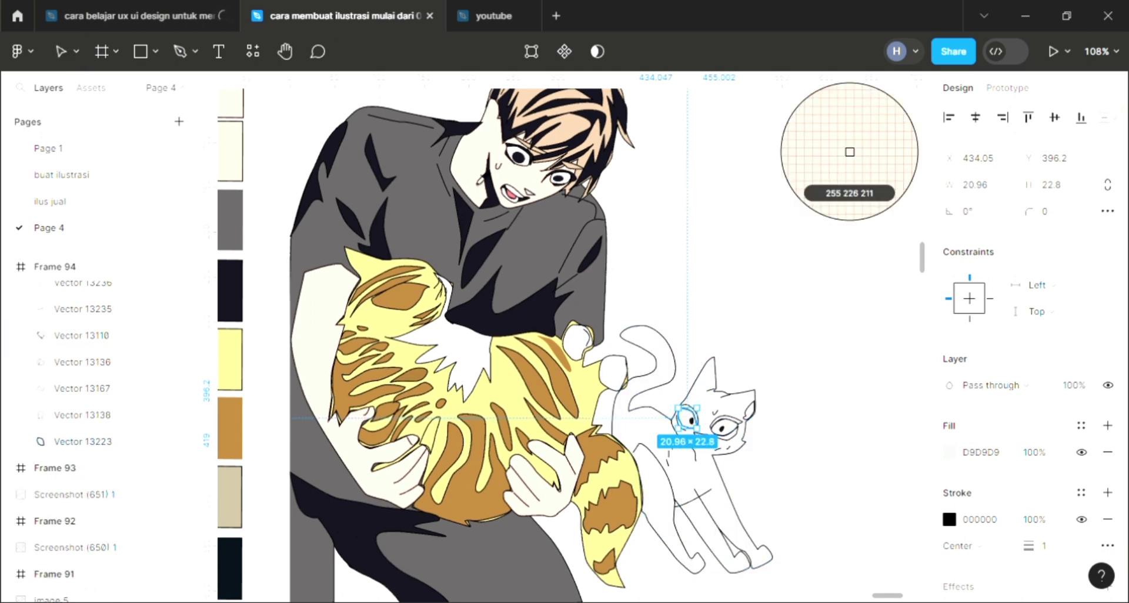
pyautogui.click(850, 152)
pyautogui.press('Escape')
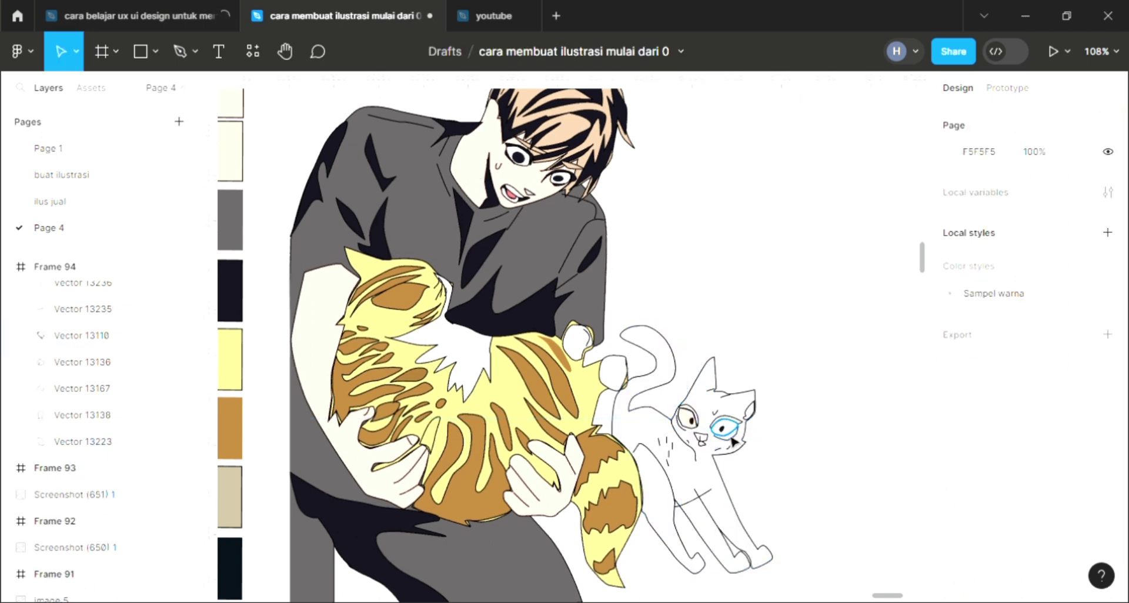
pyautogui.click(733, 440)
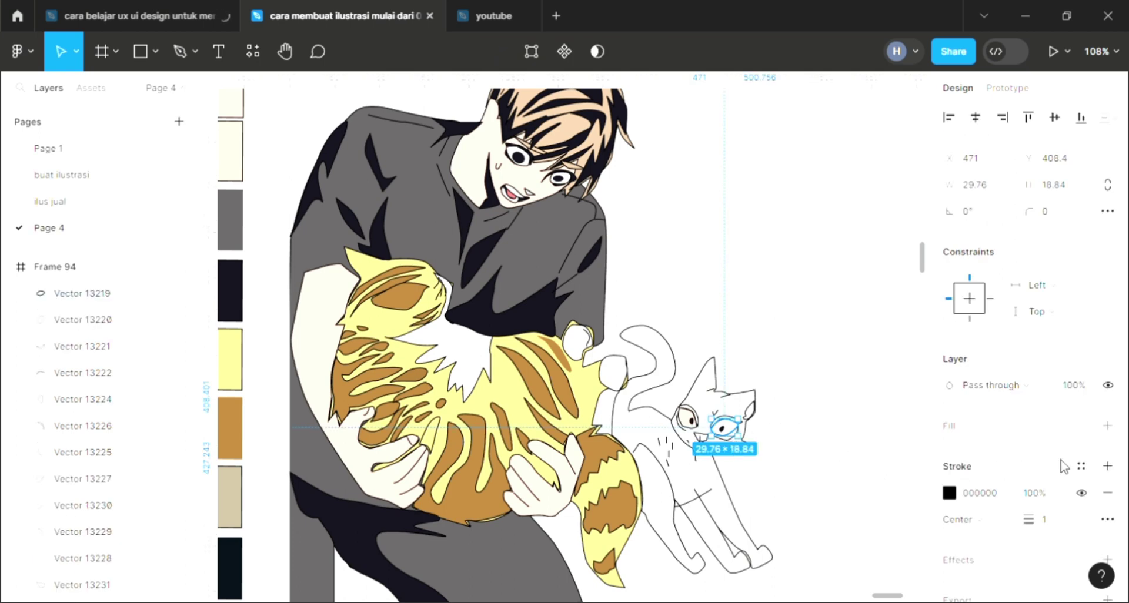
pyautogui.click(1109, 426)
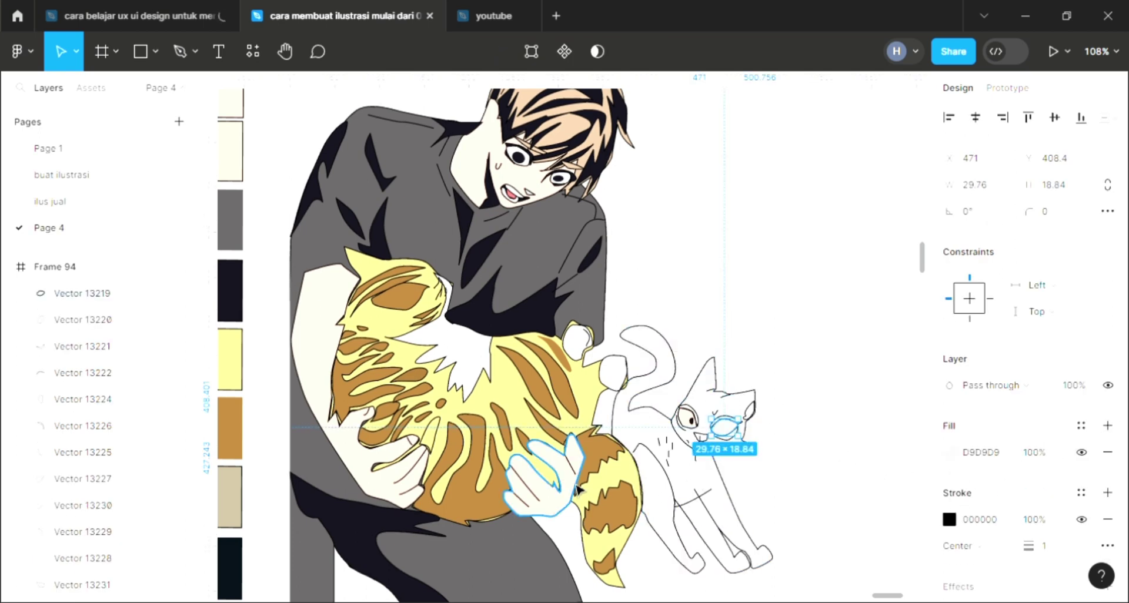
pyautogui.press('i')
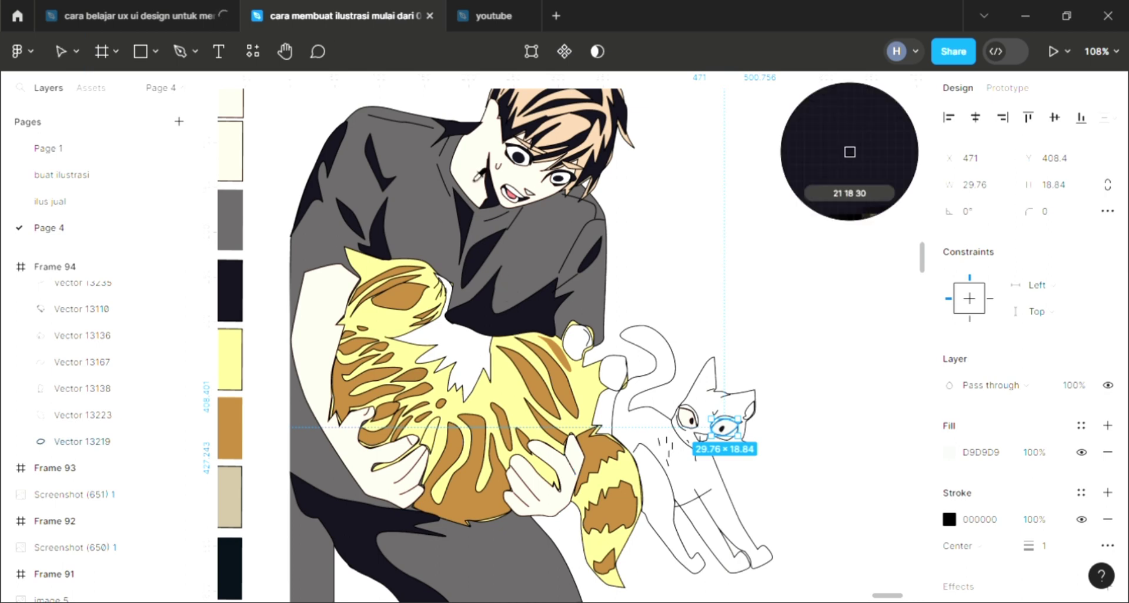
pyautogui.click(781, 413)
pyautogui.press('Escape')
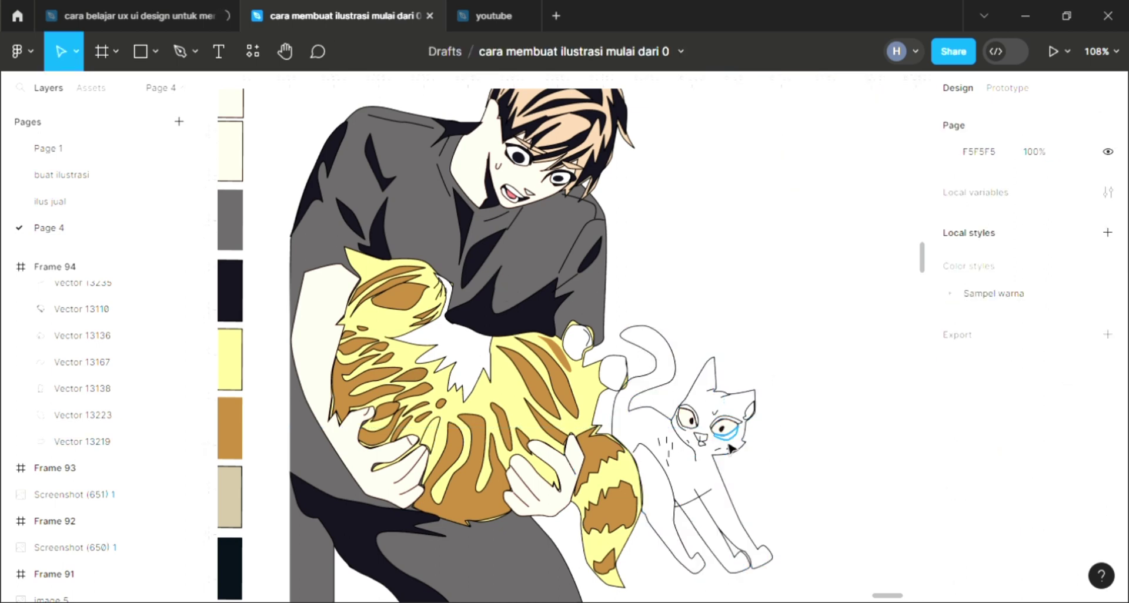
# Fill the rim and outer shape of the right-hand eye with dark 15121E
pyautogui.click(730, 446)
pyautogui.click(1108, 426)
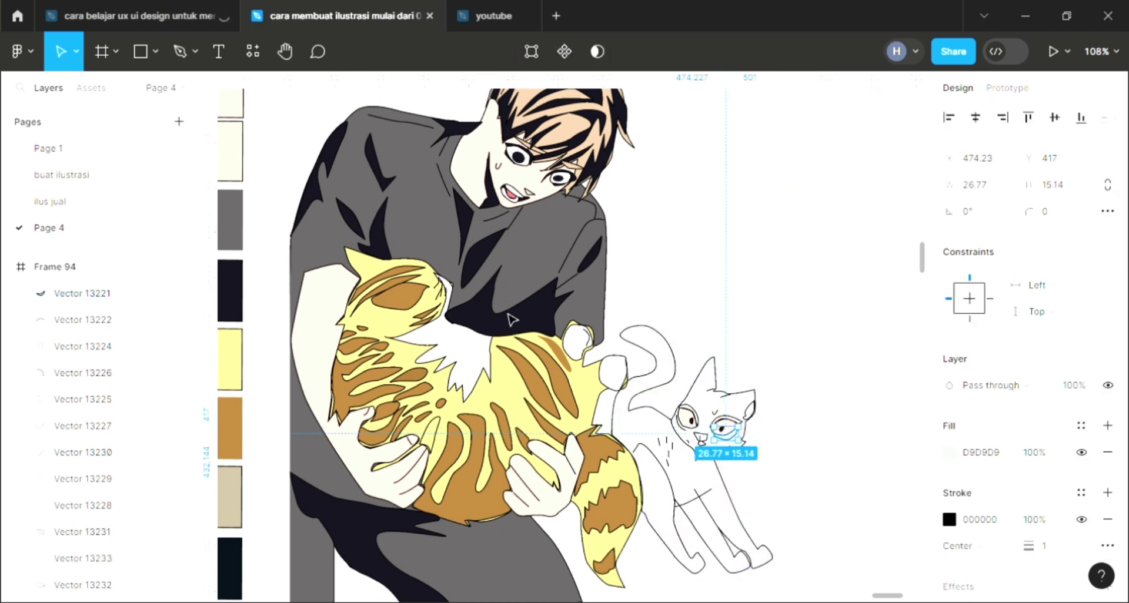
pyautogui.press('i')
pyautogui.click(787, 362)
pyautogui.press('Escape')
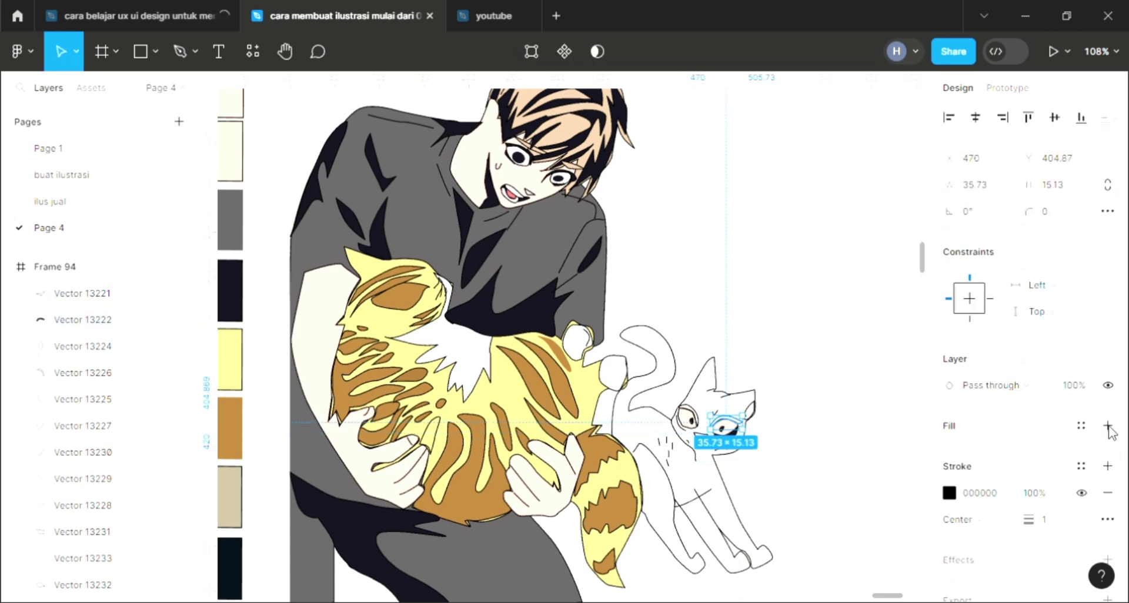
pyautogui.click(1108, 426)
pyautogui.press('i')
pyautogui.click(544, 331)
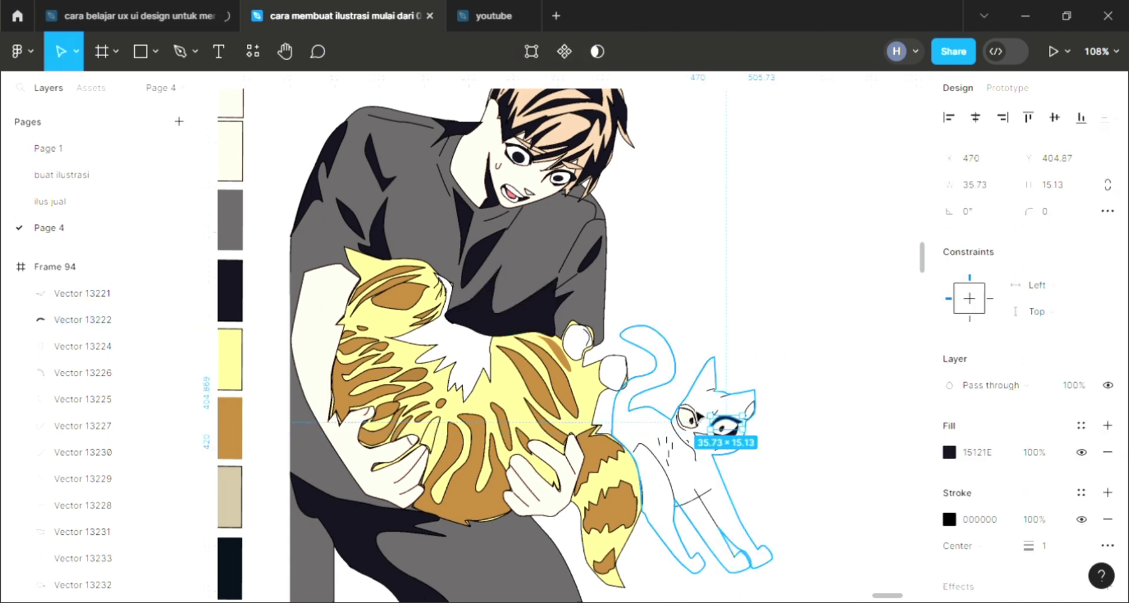
# Fill another shape of the eye nearer the boy with a sampled colour
pyautogui.click(83, 373)
pyautogui.click(1108, 426)
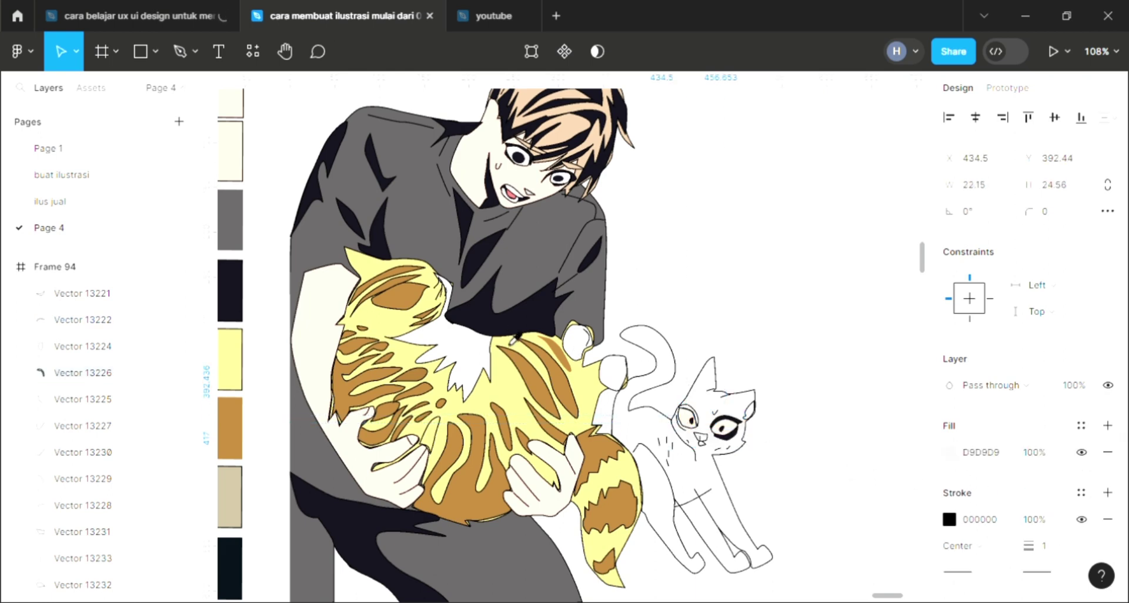
pyautogui.press('i')
pyautogui.click(791, 364)
pyautogui.click(827, 329)
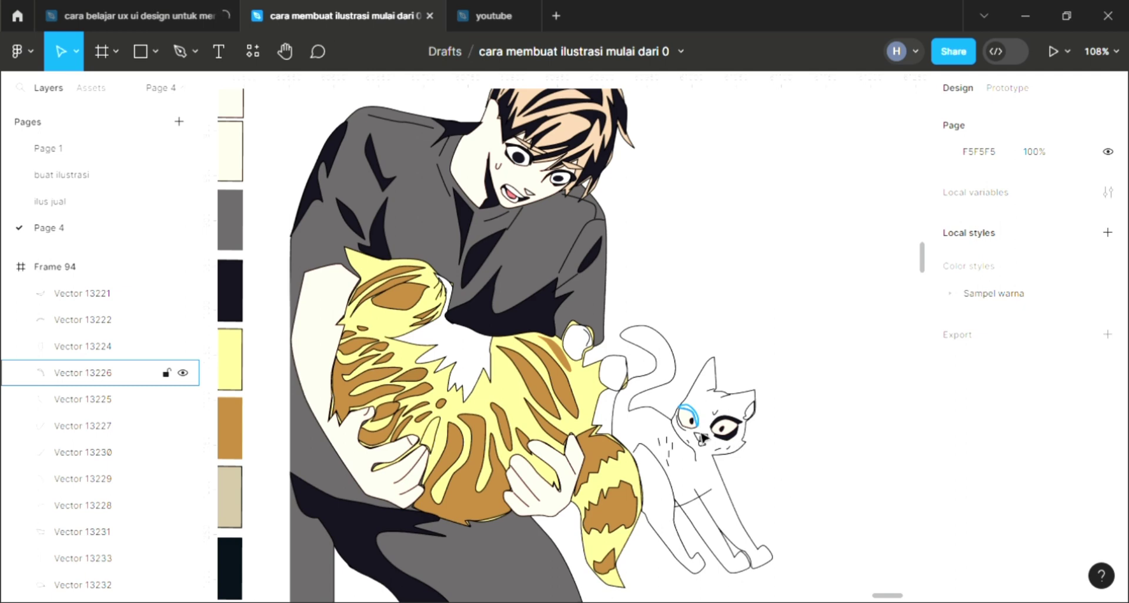
pyautogui.click(702, 436)
# Adjust the bottom point of the eyelid on the eye nearer the boy
pyautogui.scroll(5, 698, 426)
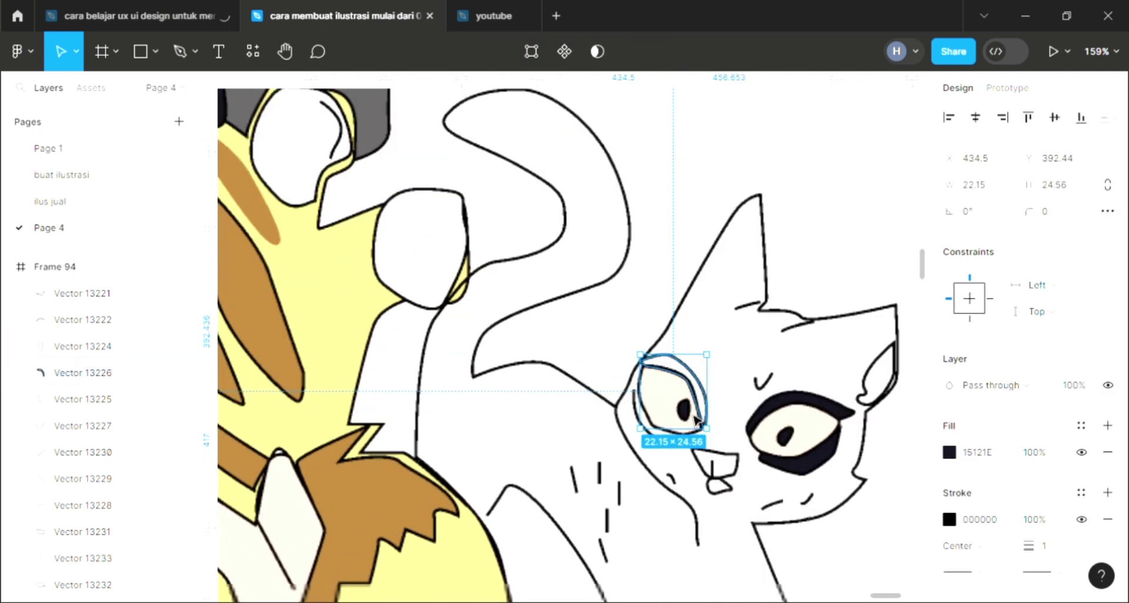
pyautogui.scroll(4, 697, 419)
pyautogui.scroll(3, 703, 416)
pyautogui.doubleClick(712, 415)
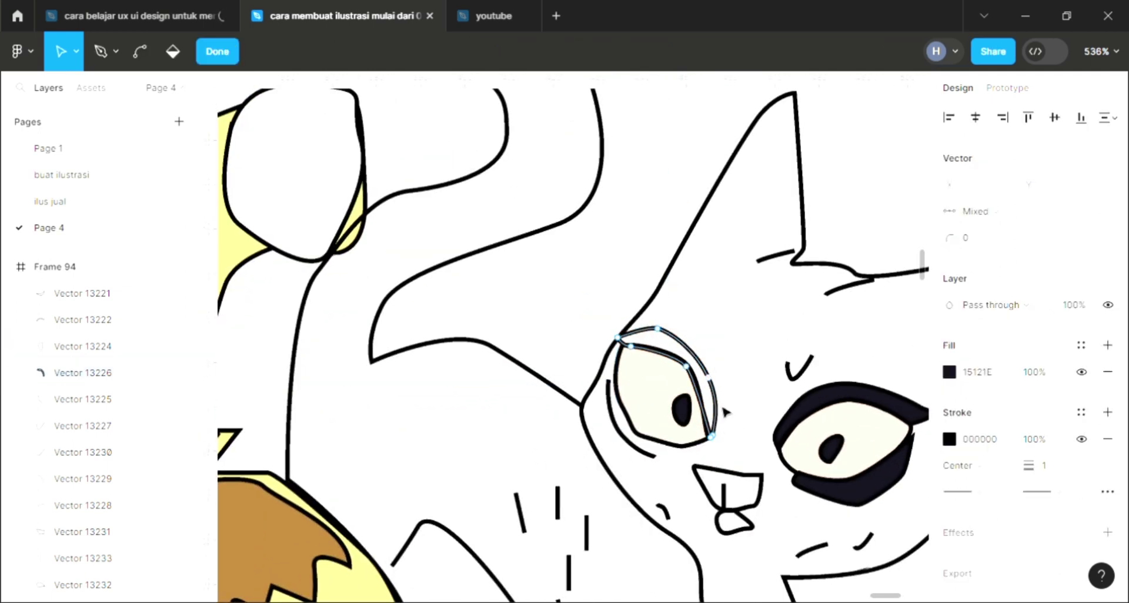
pyautogui.click(713, 436)
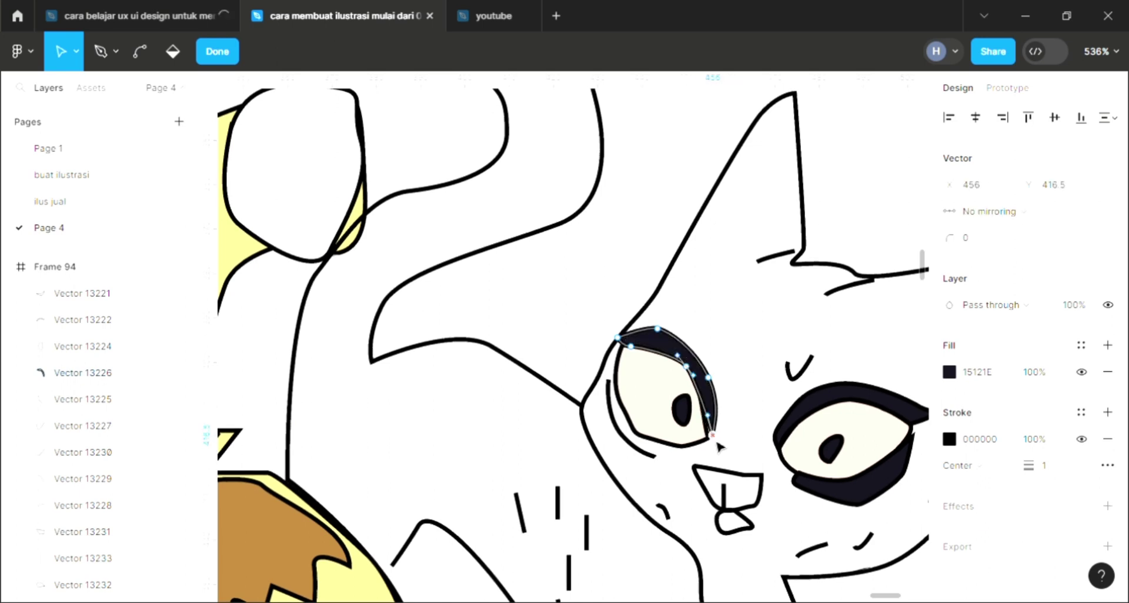
pyautogui.scroll(-5, 718, 447)
pyautogui.press('Escape')
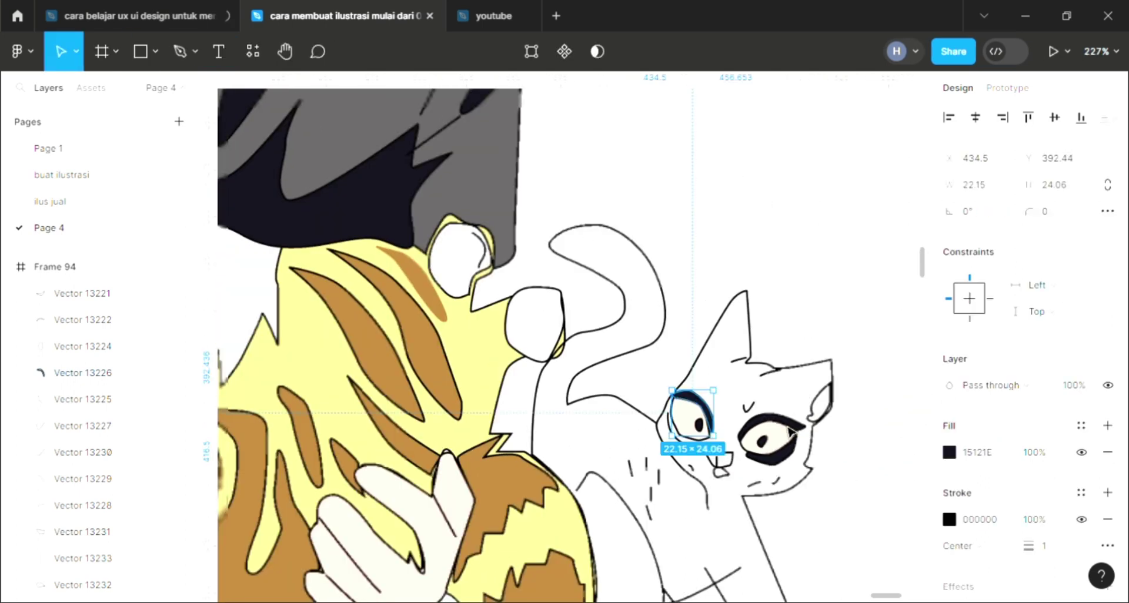
pyautogui.press('Escape')
# Fill the white cat's mouth shape white FFFFFF and send it behind the other layers
pyautogui.hotkey('ctrl', 'z')
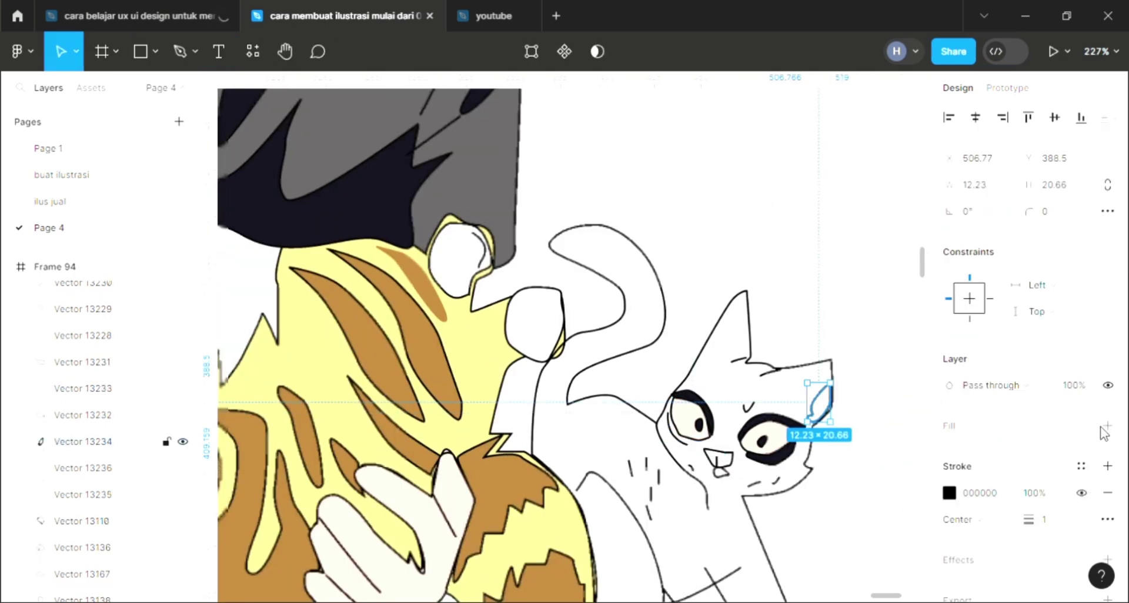
pyautogui.click(732, 468)
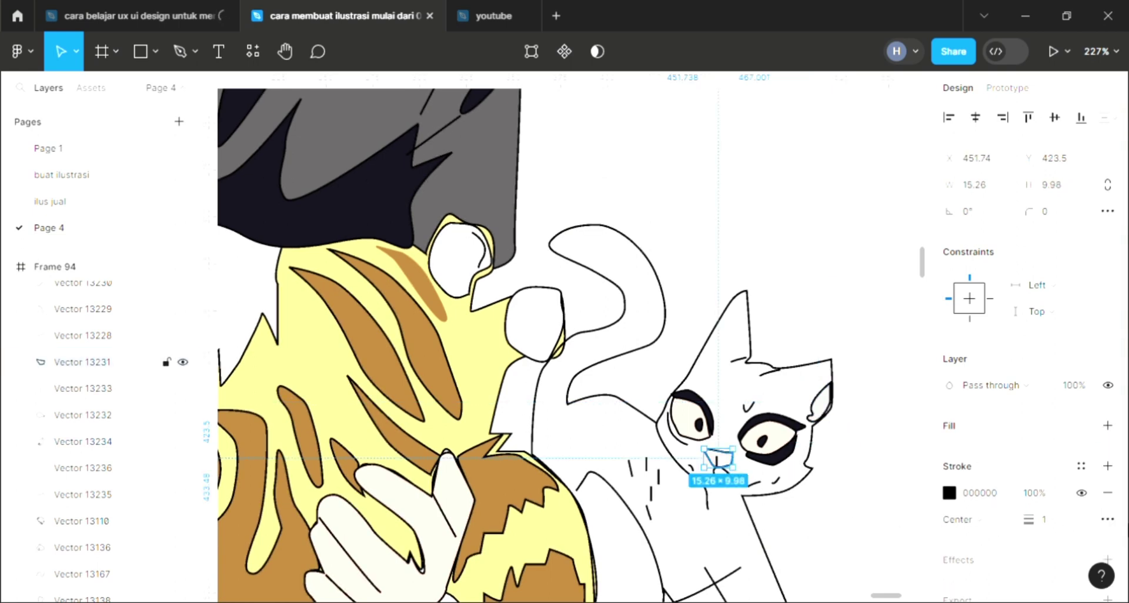
pyautogui.hotkey('ctrl', 'z')
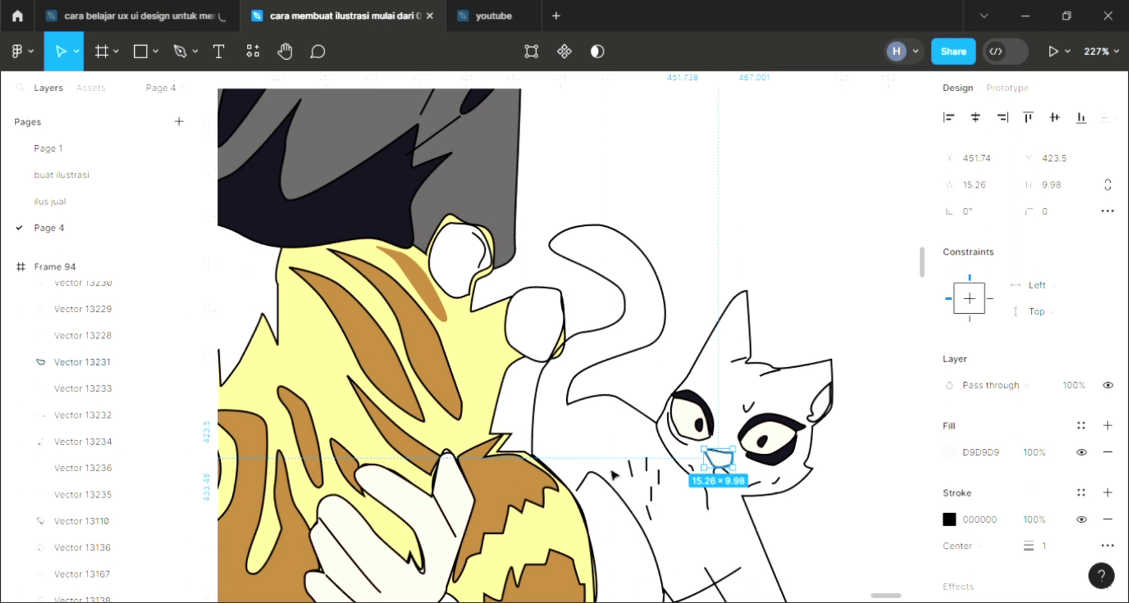
pyautogui.press('[')
pyautogui.press('i')
pyautogui.click(698, 523)
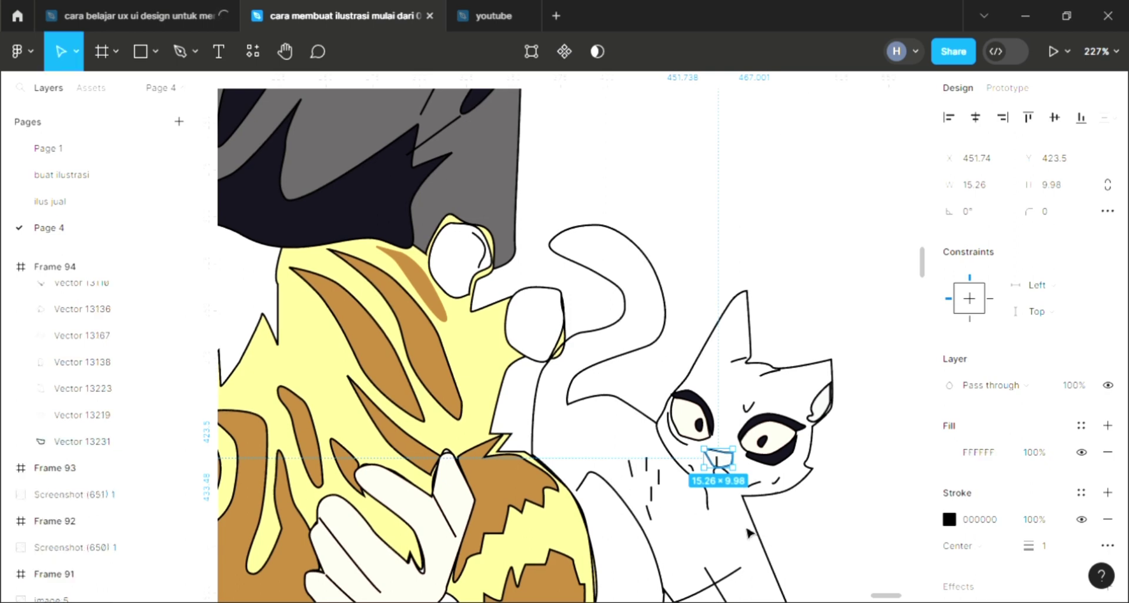
pyautogui.click(735, 493)
# Fill the white cat's small nose shape white, sampled from the canvas
pyautogui.click(734, 481)
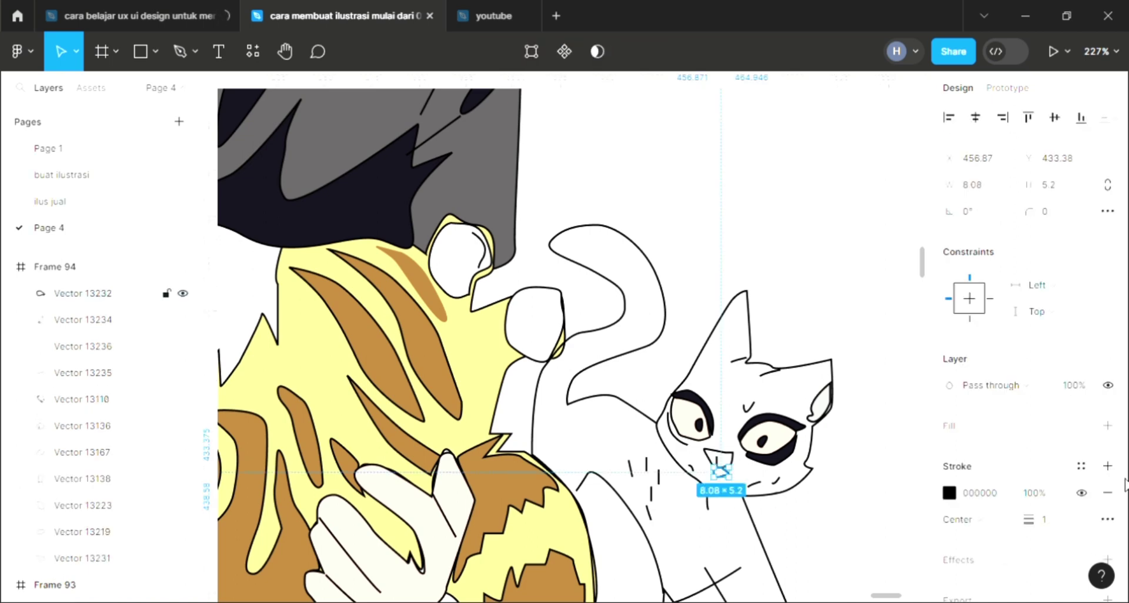
pyautogui.click(1109, 425)
pyautogui.press('i')
pyautogui.click(739, 555)
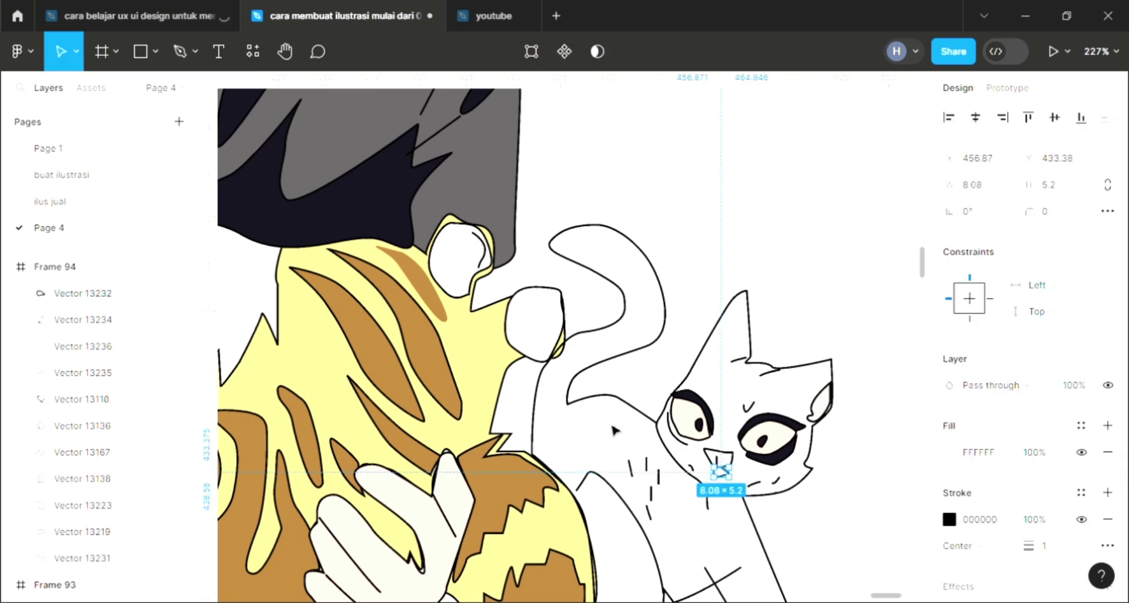
pyautogui.click(585, 385)
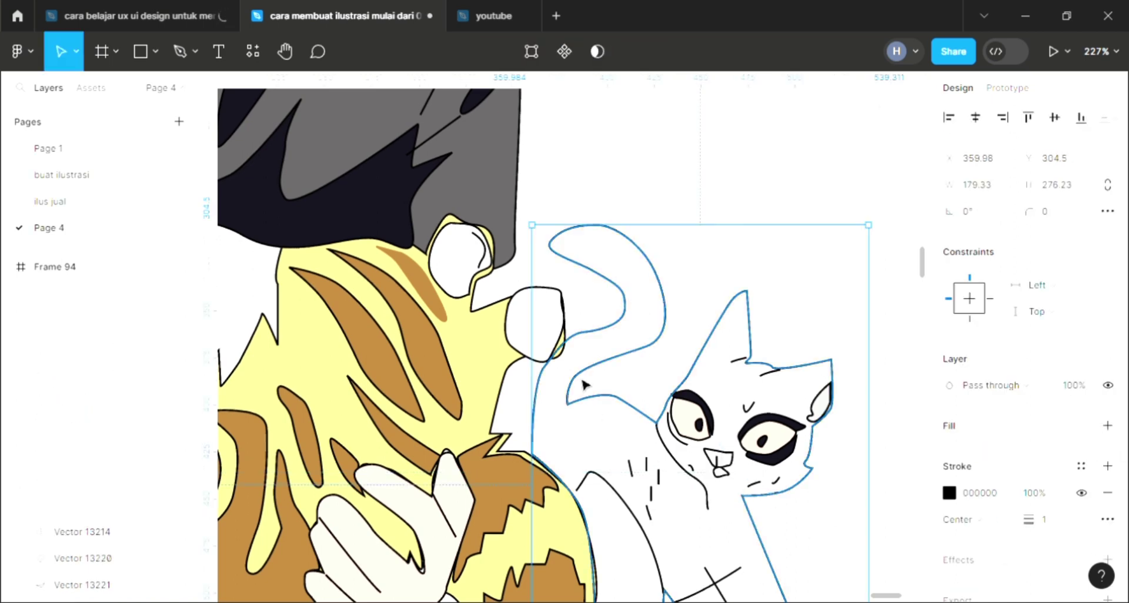
# Fill the white cat's outline white and send it behind the face details
pyautogui.click(1108, 425)
pyautogui.keyDown('ctrl'); pyautogui.scroll(-3, 680, 408); pyautogui.keyUp('ctrl')
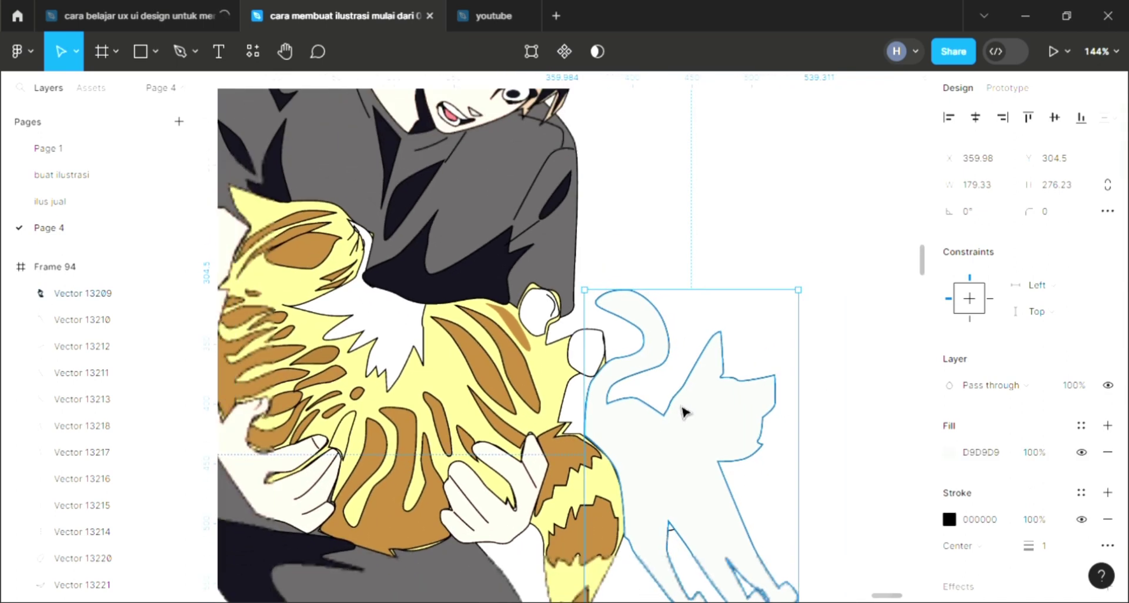
pyautogui.press('i')
pyautogui.click(732, 252)
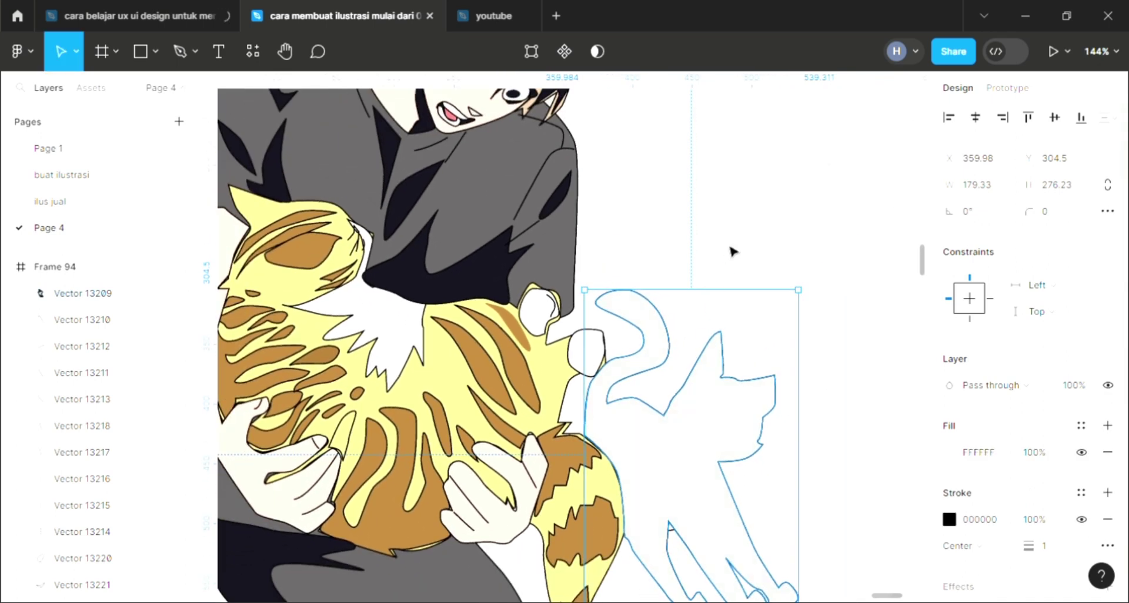
pyautogui.press('[')
pyautogui.keyDown('ctrl'); pyautogui.scroll(-3, 752, 303); pyautogui.keyUp('ctrl')
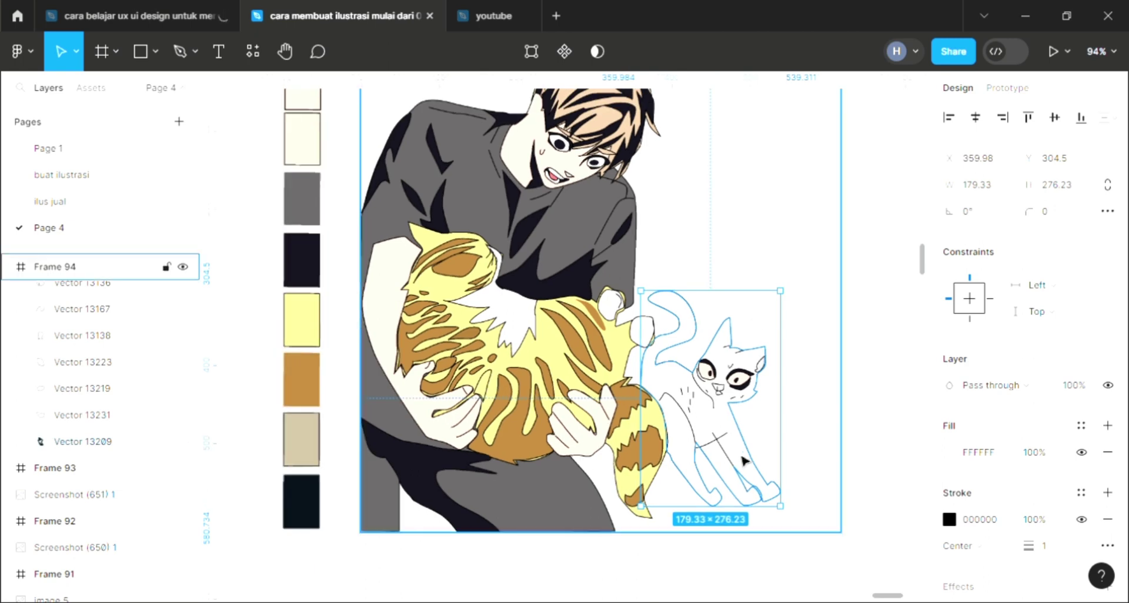
# Send the stray line across the cat's belly behind the body fill to hide it
pyautogui.click(730, 448)
pyautogui.keyDown('ctrl'); pyautogui.scroll(2, 729, 450); pyautogui.keyUp('ctrl')
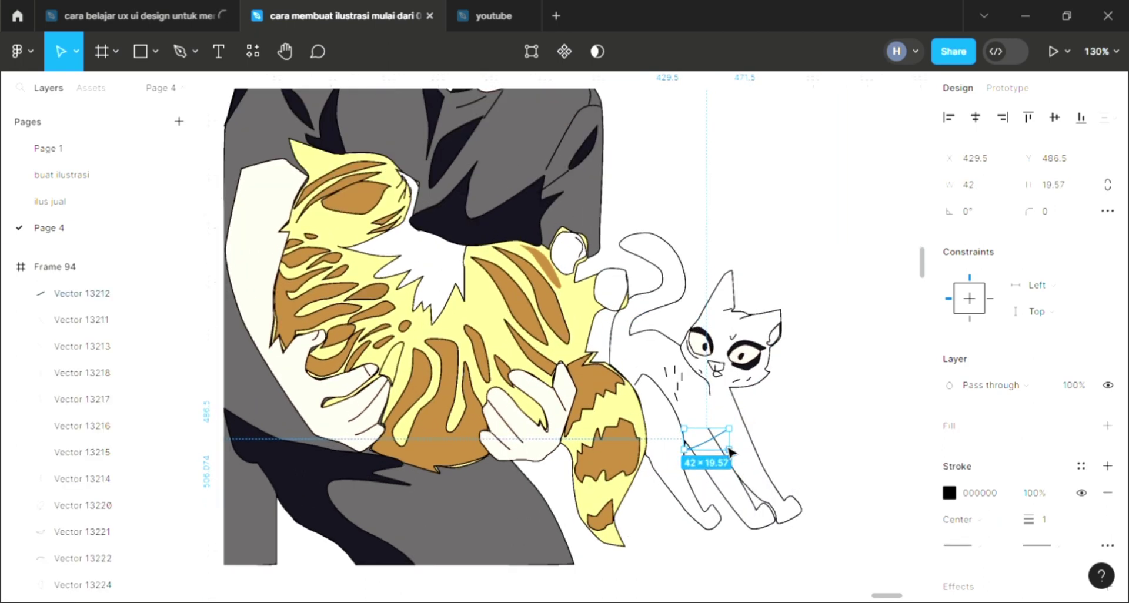
pyautogui.keyDown('ctrl'); pyautogui.scroll(2, 731, 452); pyautogui.keyUp('ctrl')
pyautogui.press('[')
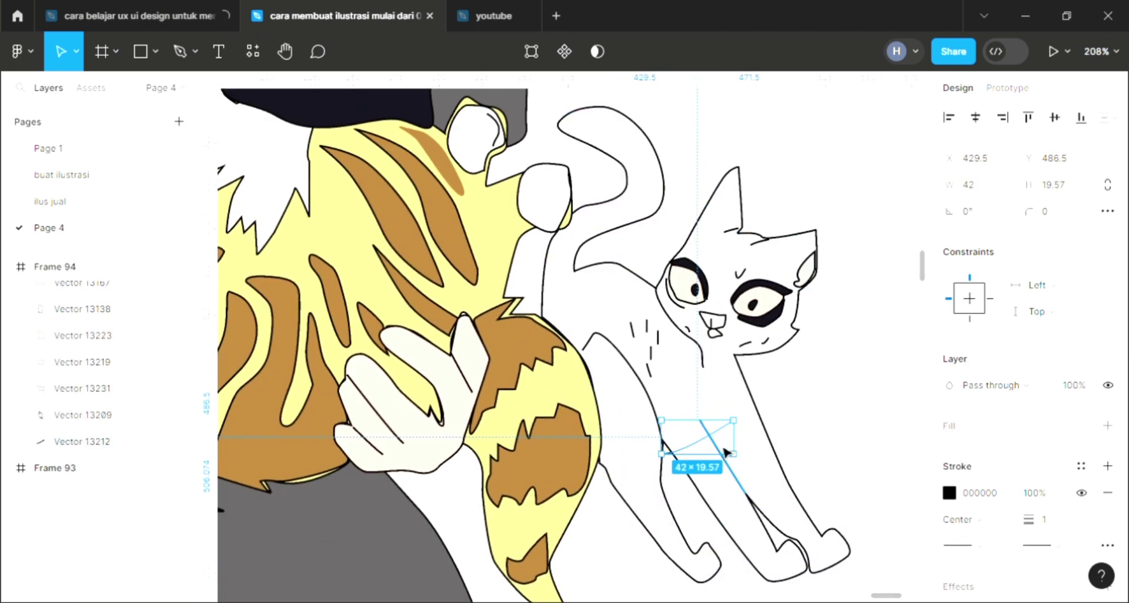
pyautogui.press('Escape')
pyautogui.keyDown('ctrl'); pyautogui.scroll(-2, 809, 425); pyautogui.keyUp('ctrl')
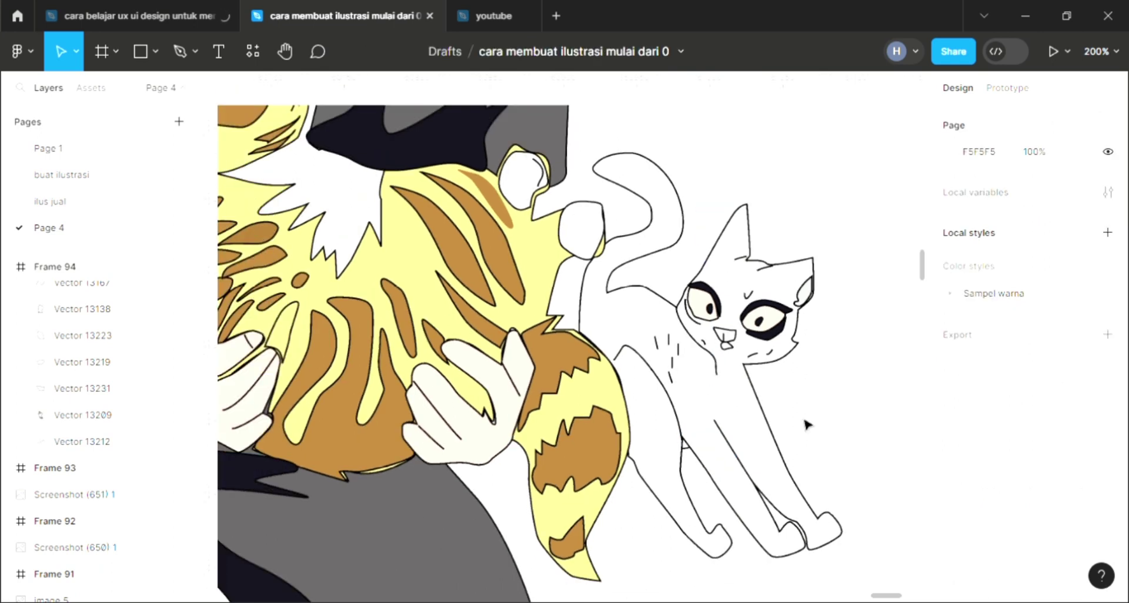
pyautogui.keyDown('ctrl'); pyautogui.scroll(-2, 806, 424); pyautogui.keyUp('ctrl')
pyautogui.keyDown('ctrl'); pyautogui.scroll(-2, 806, 424); pyautogui.keyUp('ctrl')
pyautogui.scroll(3, 544, 353)
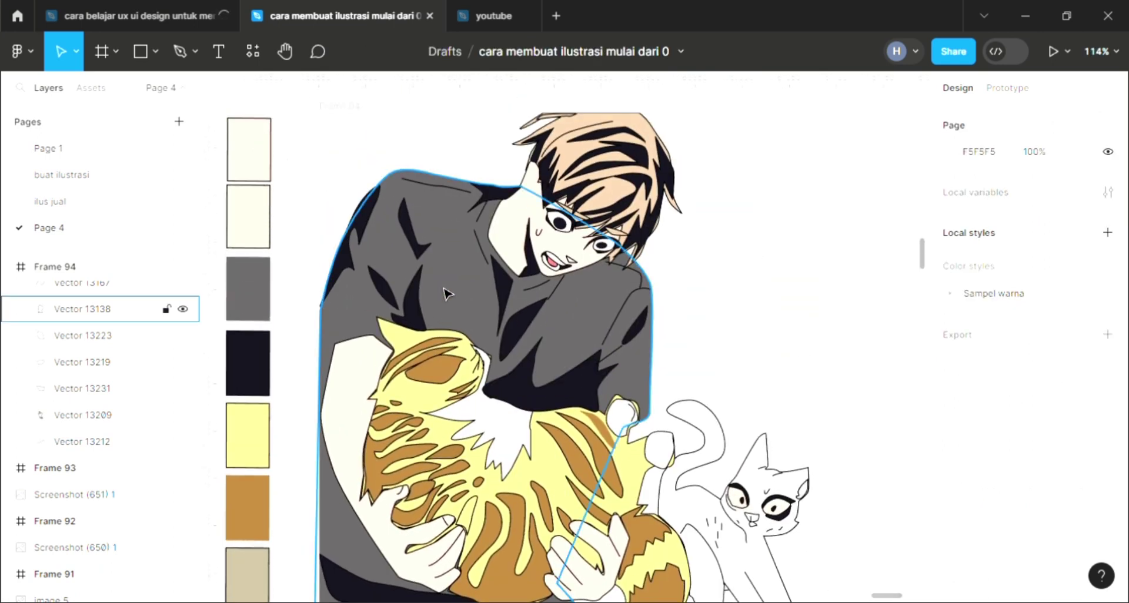
pyautogui.scroll(1, 447, 294)
# Select Frame 94 and scroll around to view the whole illustration
pyautogui.click(445, 351)
pyautogui.hscroll(1, 446, 351)
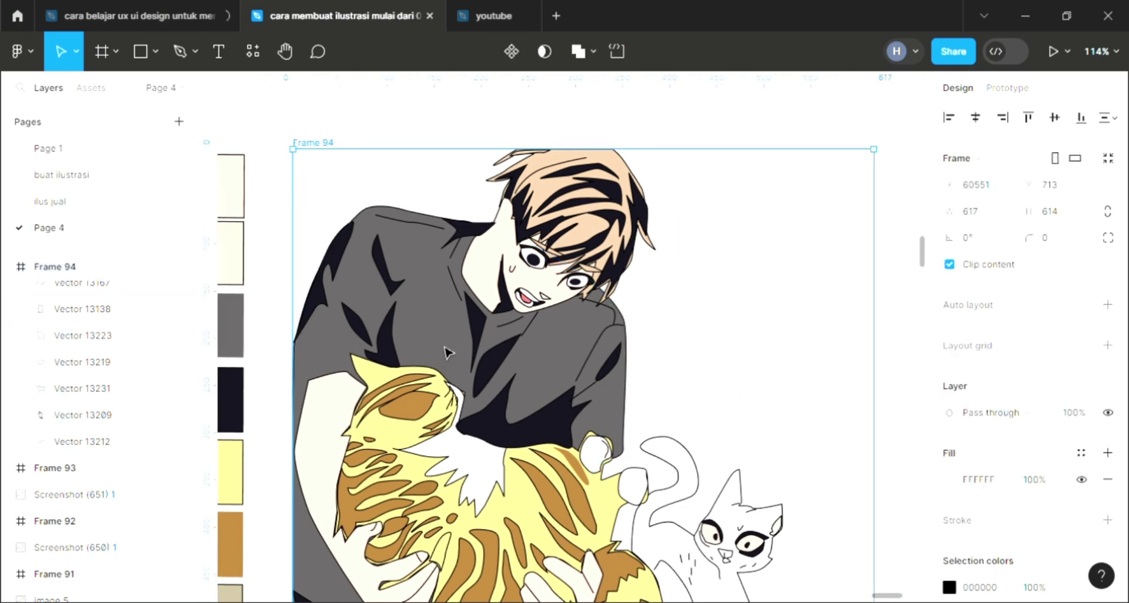
pyautogui.hscroll(1, 447, 353)
pyautogui.scroll(-1, 448, 354)
pyautogui.scroll(-1, 450, 356)
pyautogui.scroll(-1, 450, 356)
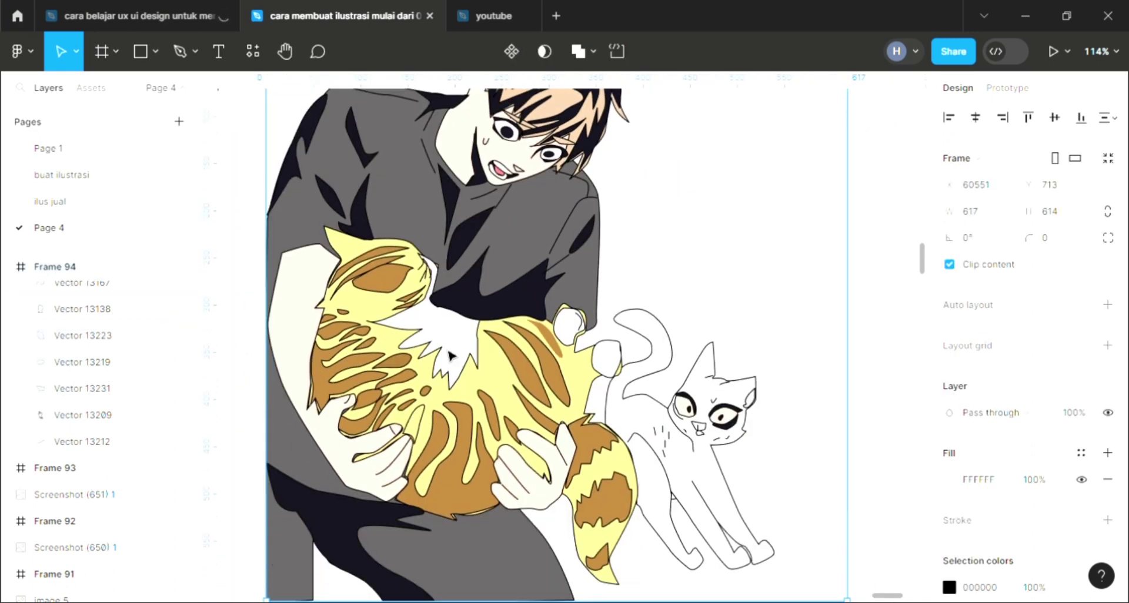
pyautogui.scroll(-1, 450, 356)
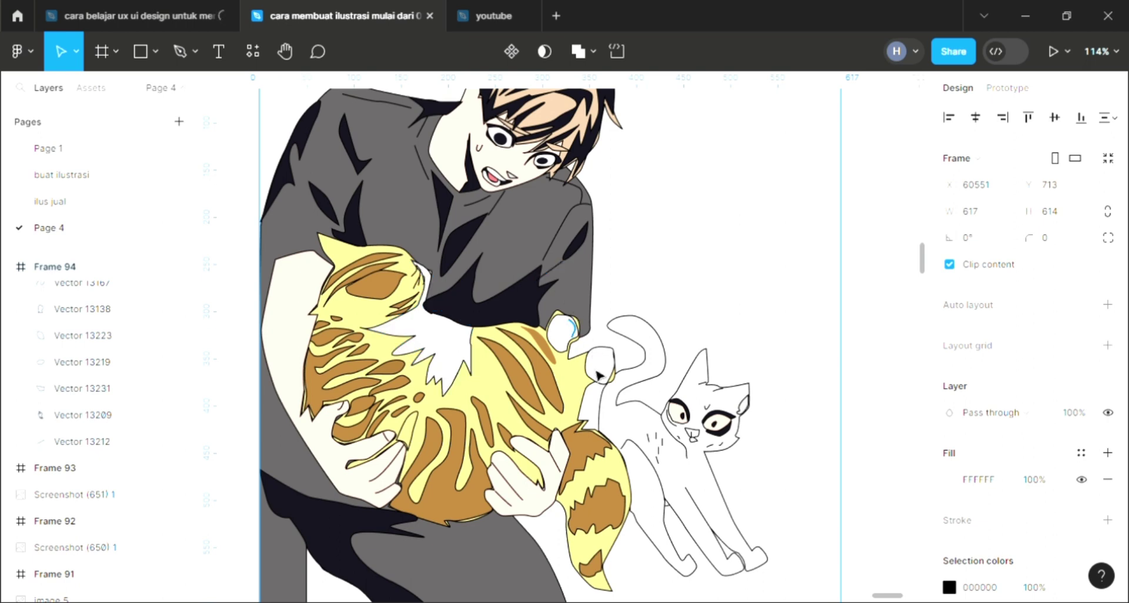
pyautogui.scroll(-1, 595, 359)
pyautogui.scroll(-1, 596, 359)
pyautogui.scroll(1, 567, 362)
pyautogui.scroll(1, 568, 362)
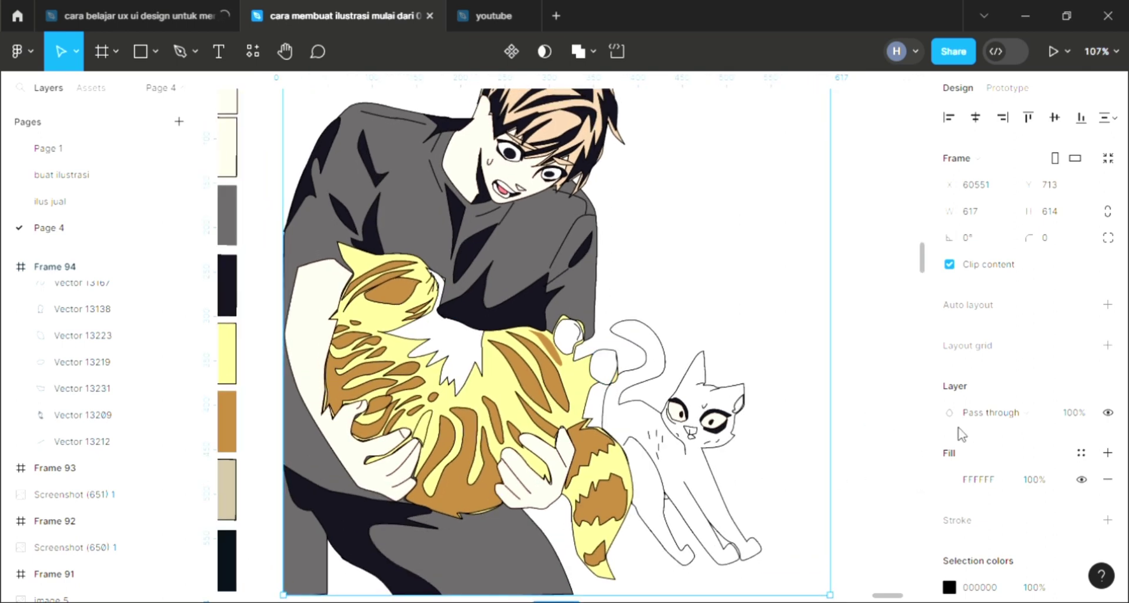
# Change Frame 94's background fill to a linear gradient
pyautogui.scroll(1, 453, 419)
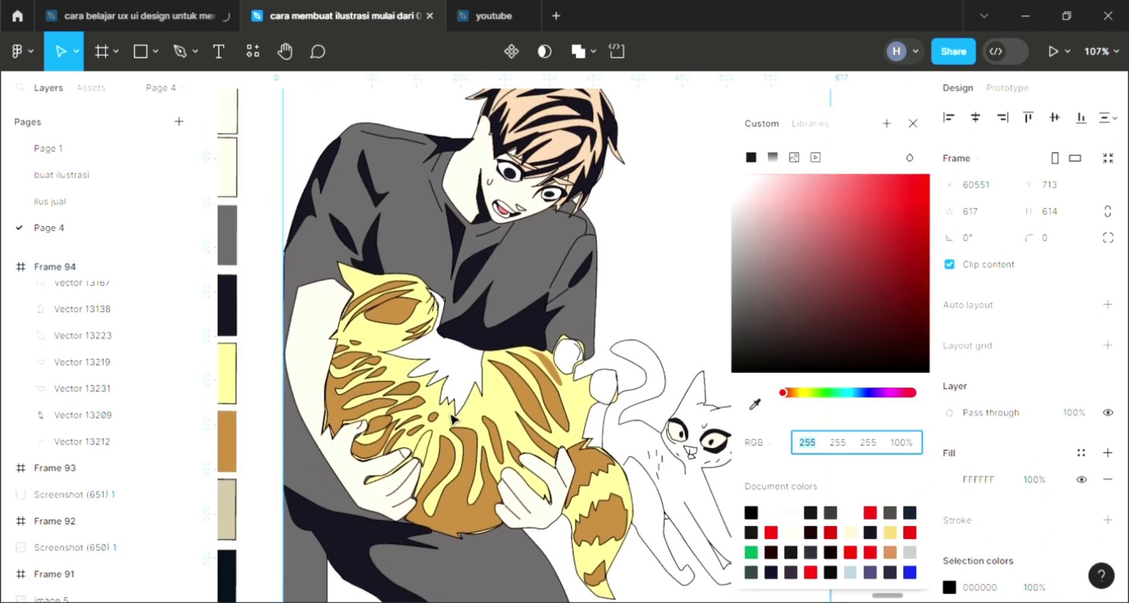
pyautogui.scroll(1, 453, 419)
pyautogui.hscroll(1, 453, 418)
pyautogui.scroll(-2, 453, 419)
pyautogui.hscroll(1, 453, 419)
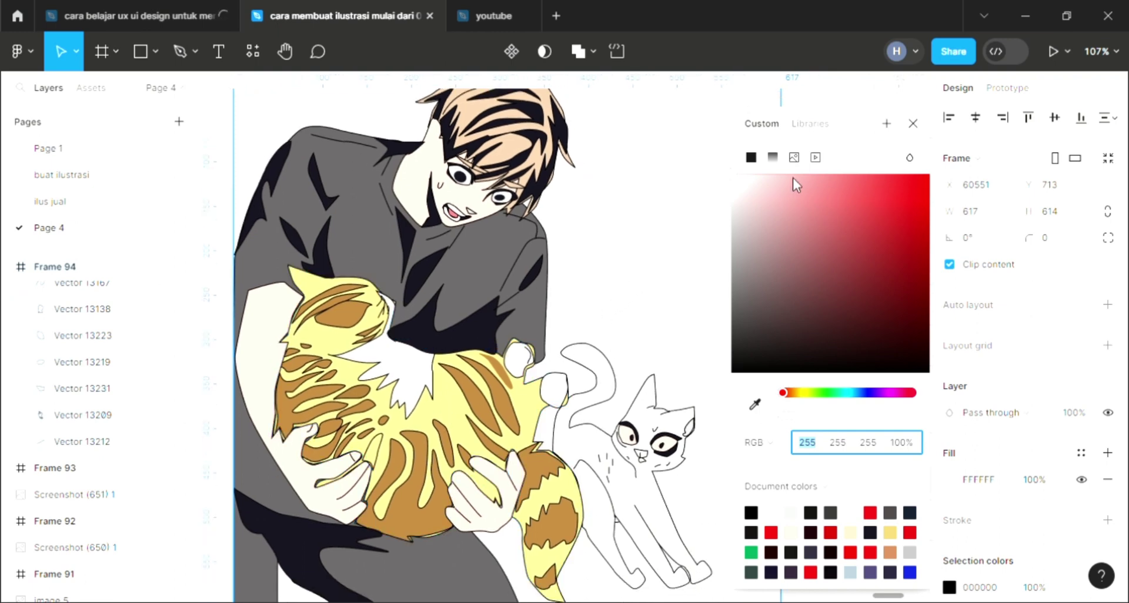
pyautogui.click(829, 181)
pyautogui.click(774, 158)
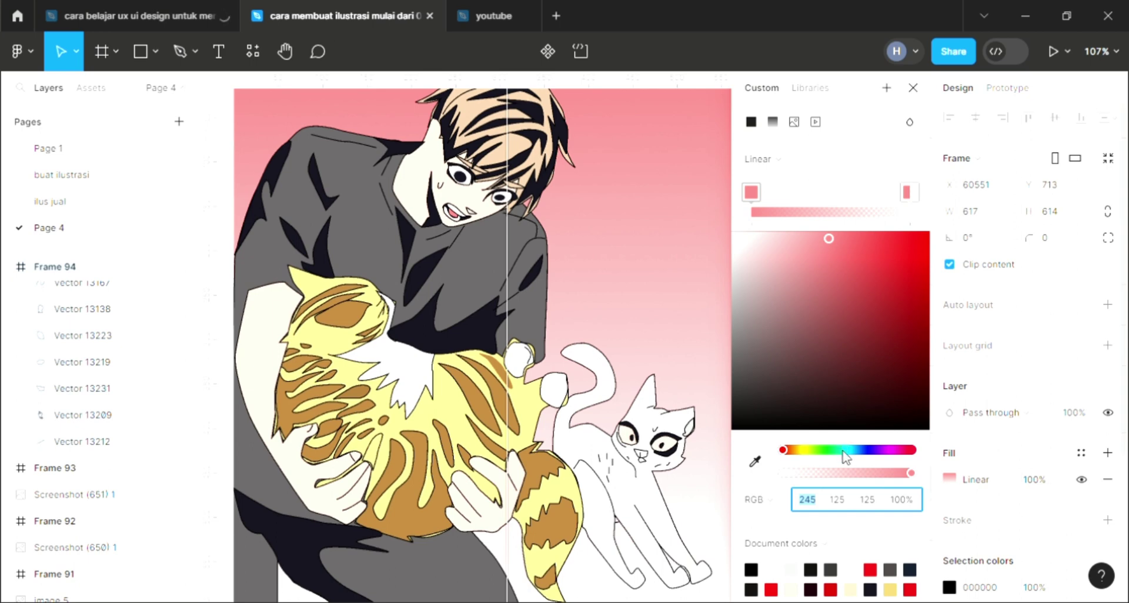
# Set the gradient's top stop to pale cyan RGB 163, 244, 255
pyautogui.click(792, 242)
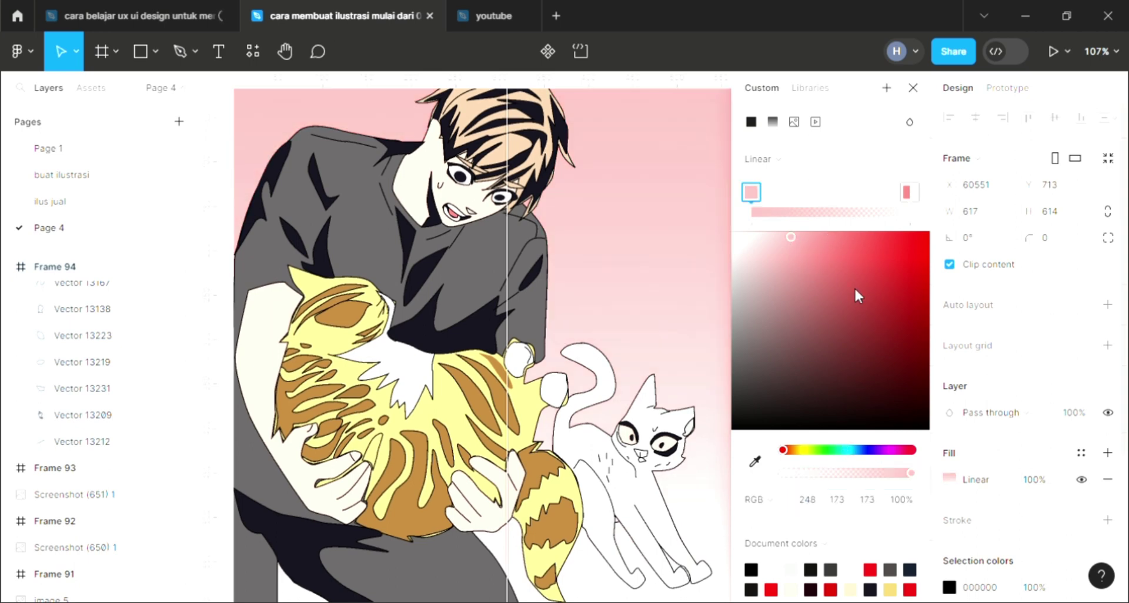
pyautogui.click(814, 450)
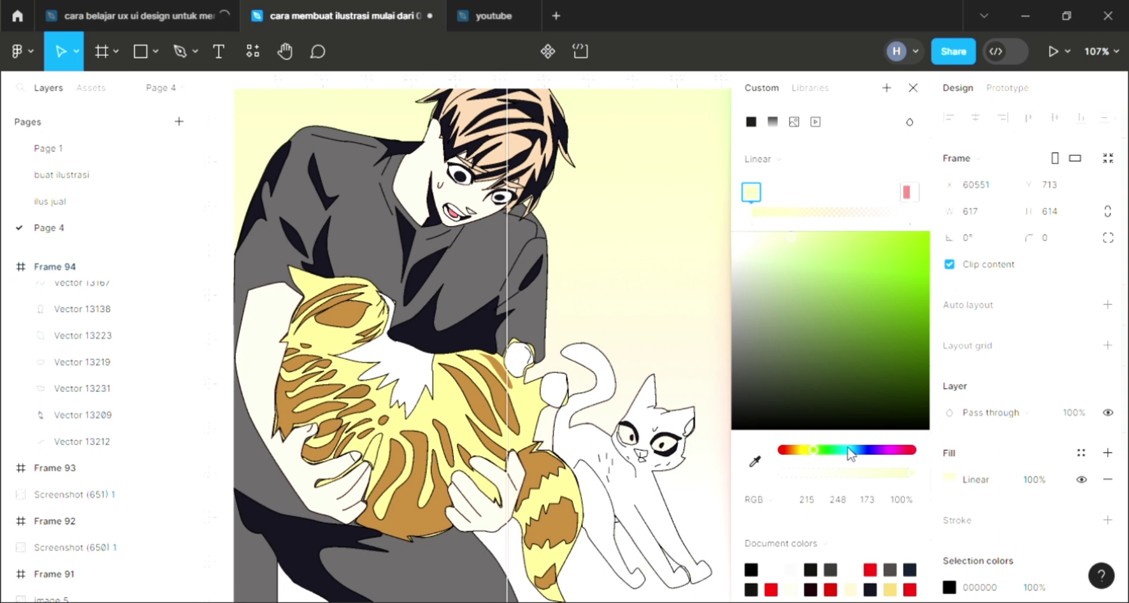
pyautogui.click(850, 450)
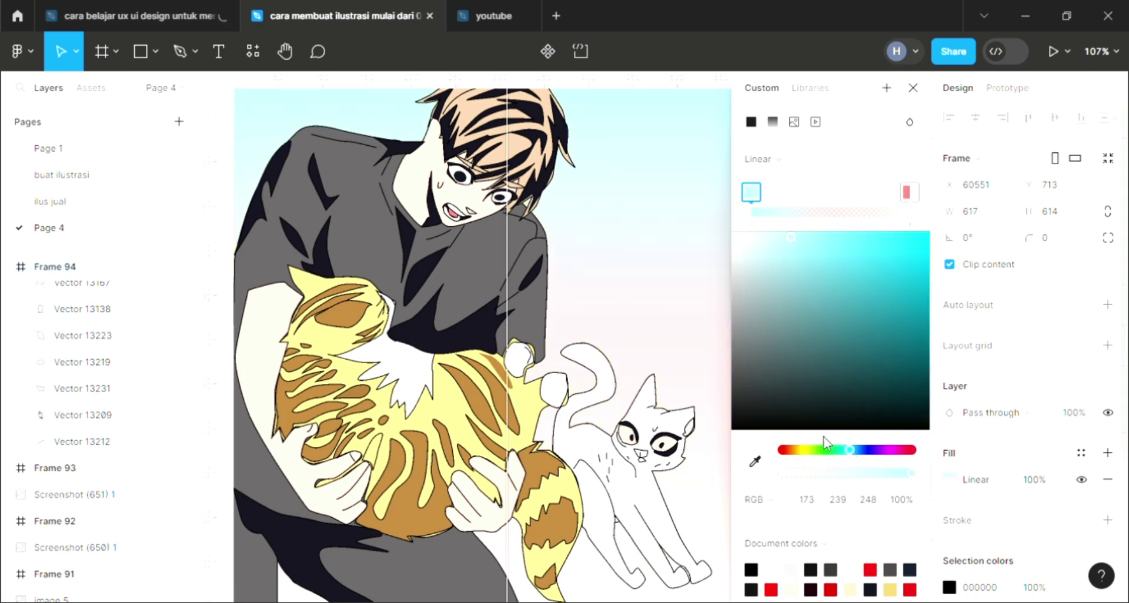
pyautogui.click(804, 232)
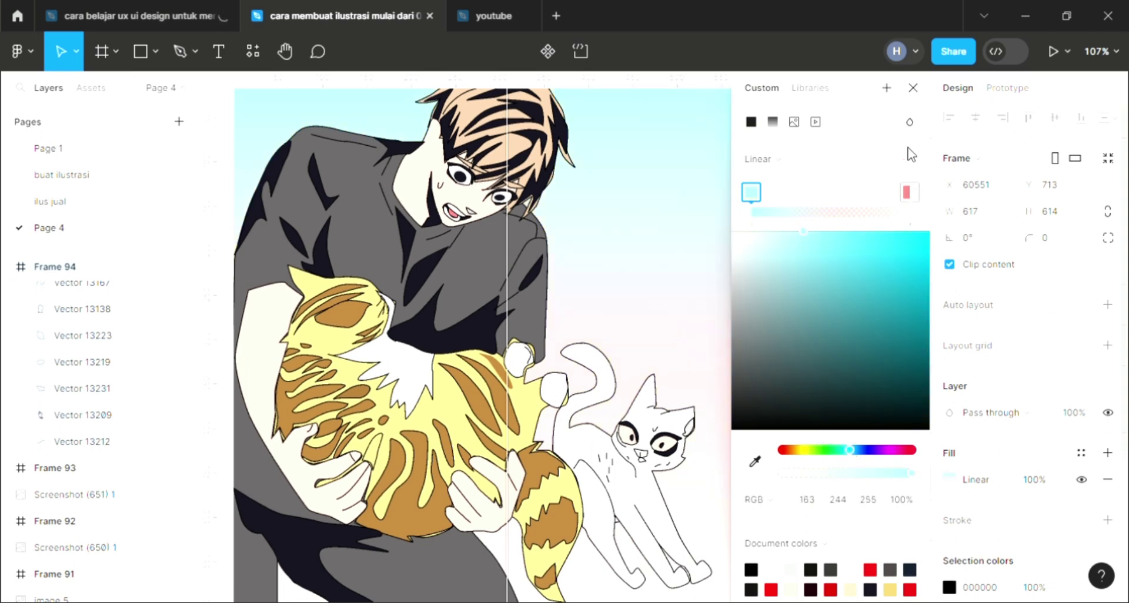
pyautogui.click(913, 89)
pyautogui.hscroll(-2, 538, 410)
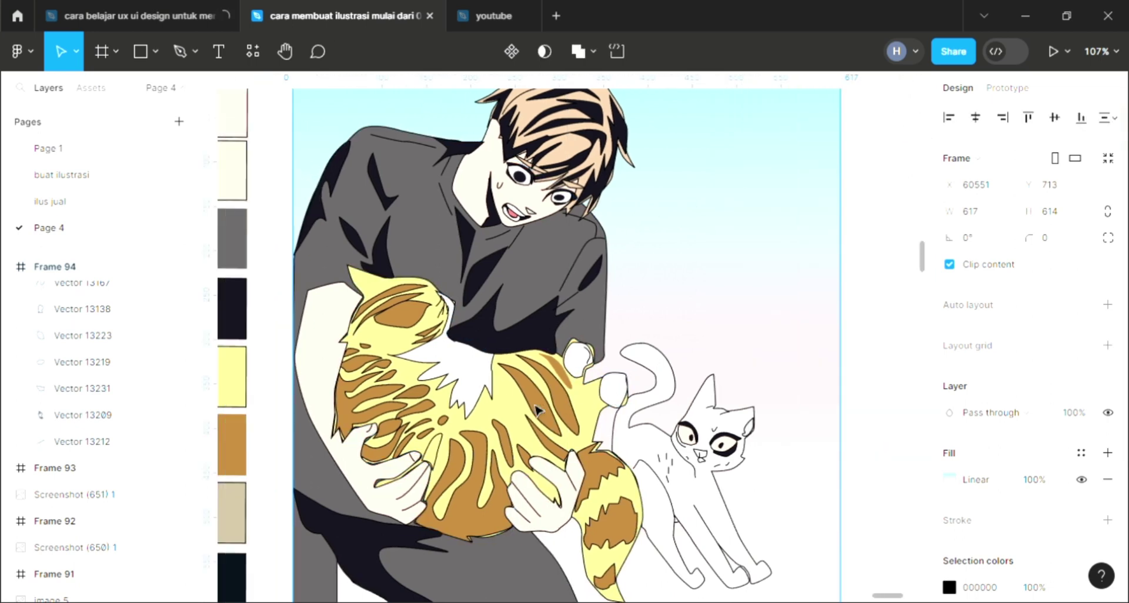
pyautogui.scroll(1, 538, 410)
pyautogui.hscroll(-1, 538, 411)
pyautogui.scroll(1, 538, 411)
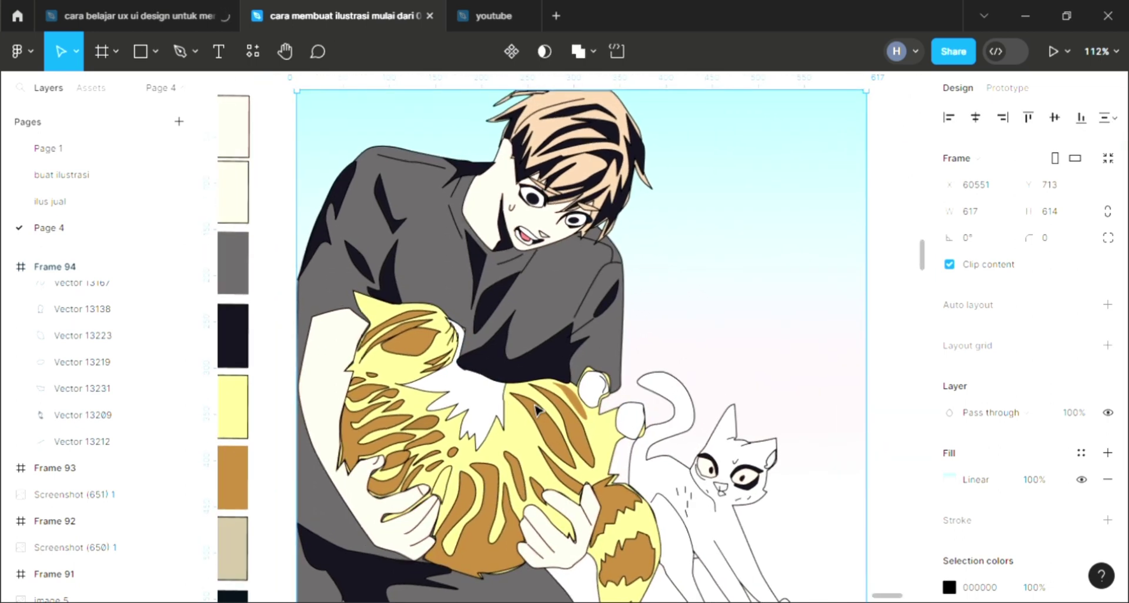